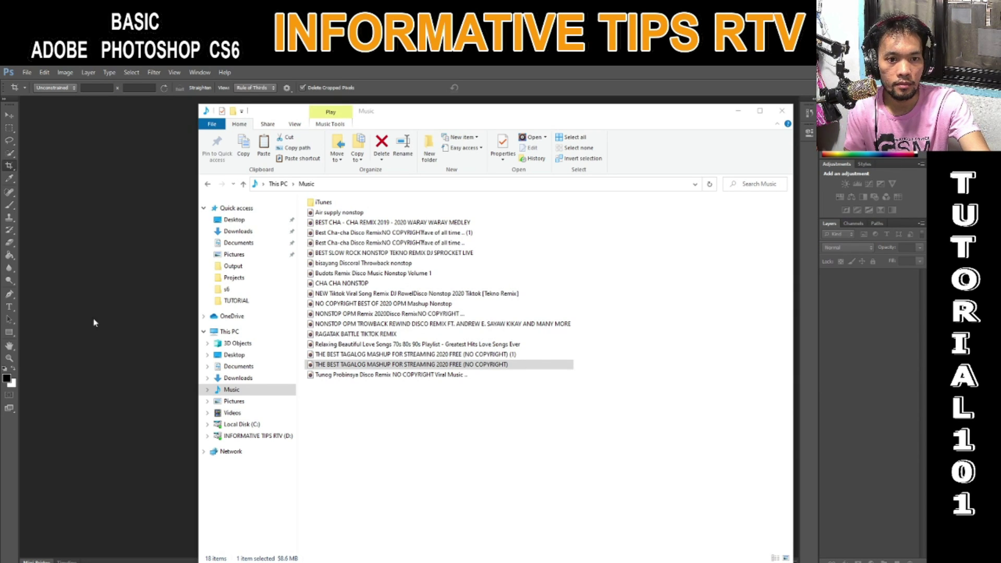
Step: Switch to Chrome, open the Gmail inbox and preview an image attachment of the "eto na po" email
click(168, 338)
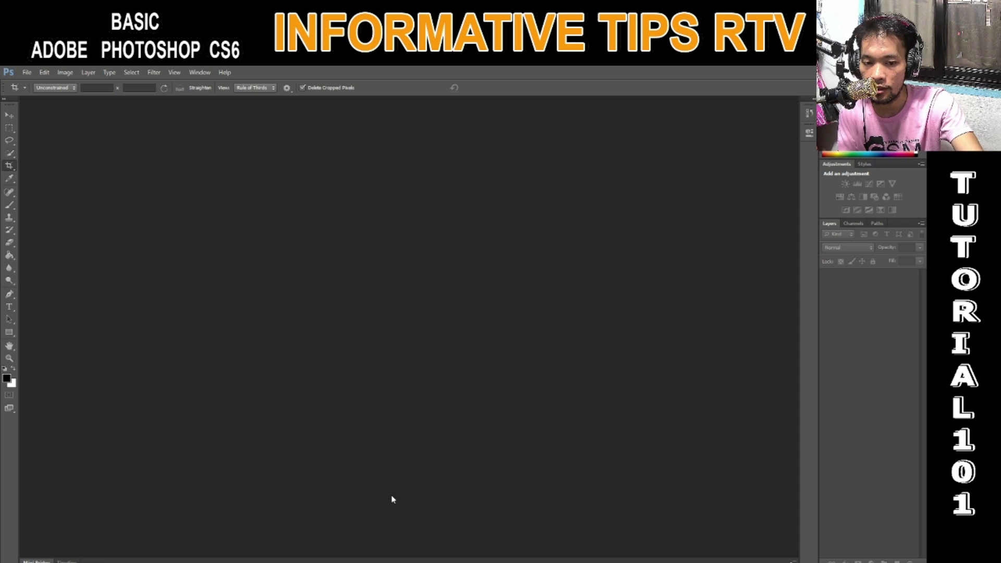
click(342, 537)
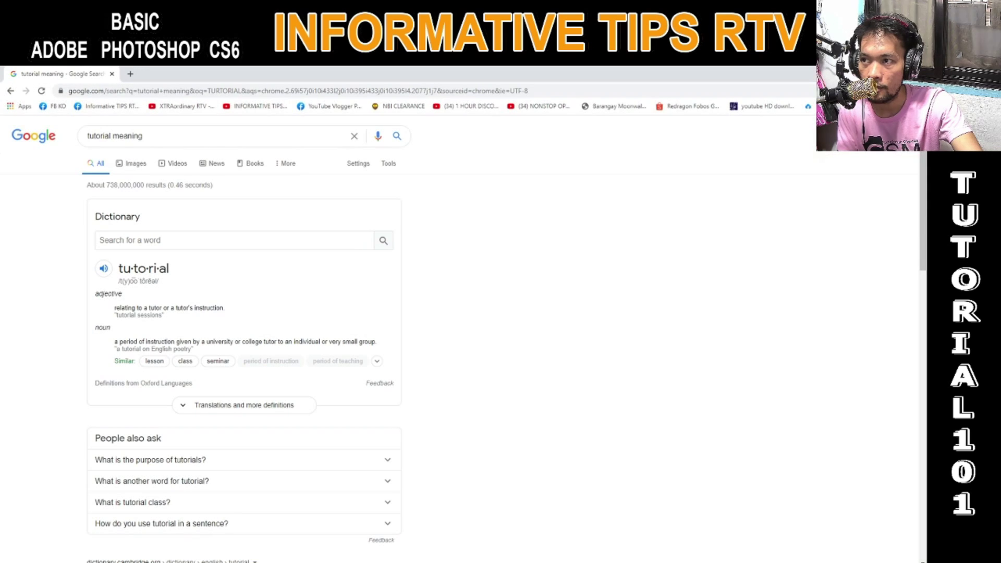
click(130, 74)
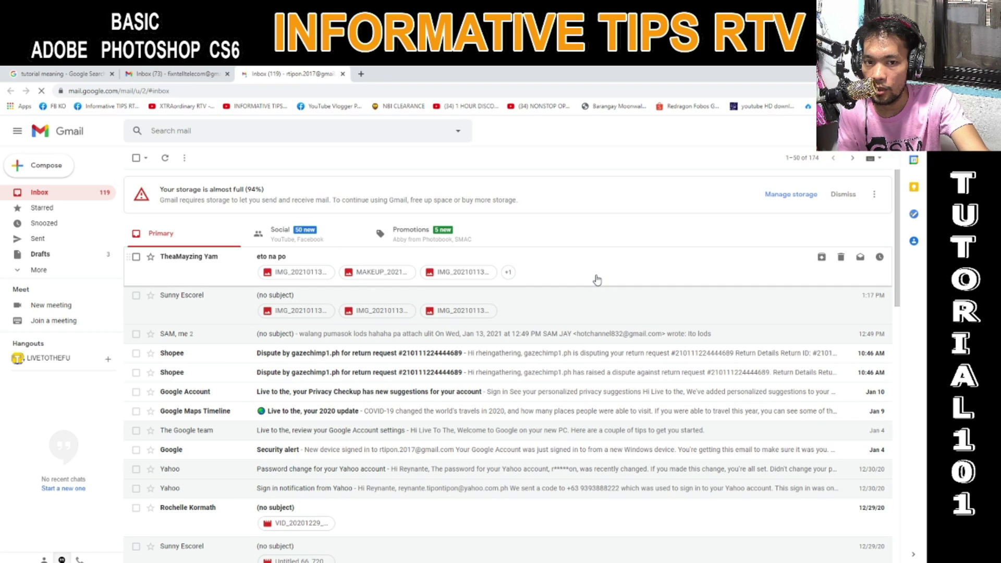
click(464, 272)
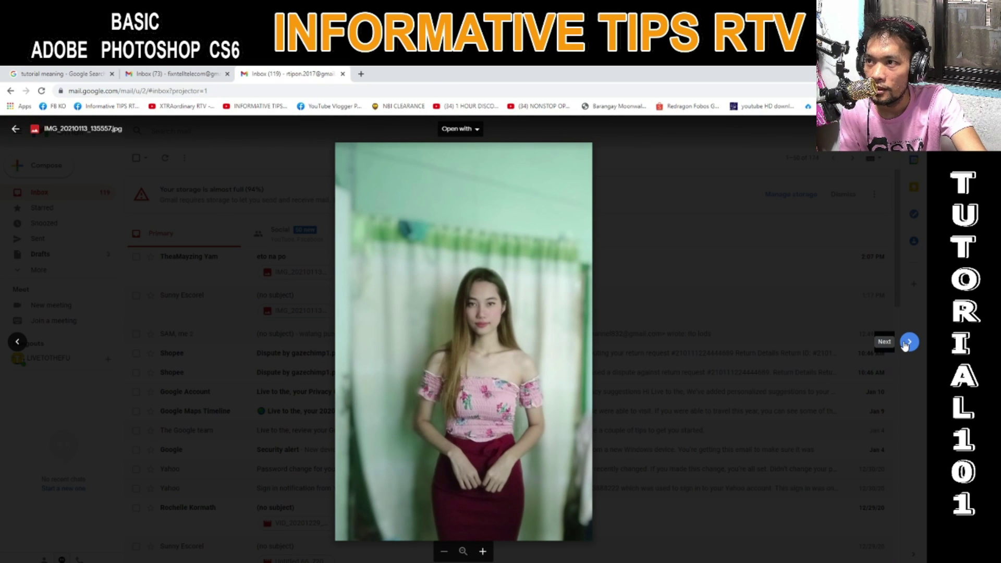
Step: Browse the email's attached photos back and forth to compare the portraits
click(908, 343)
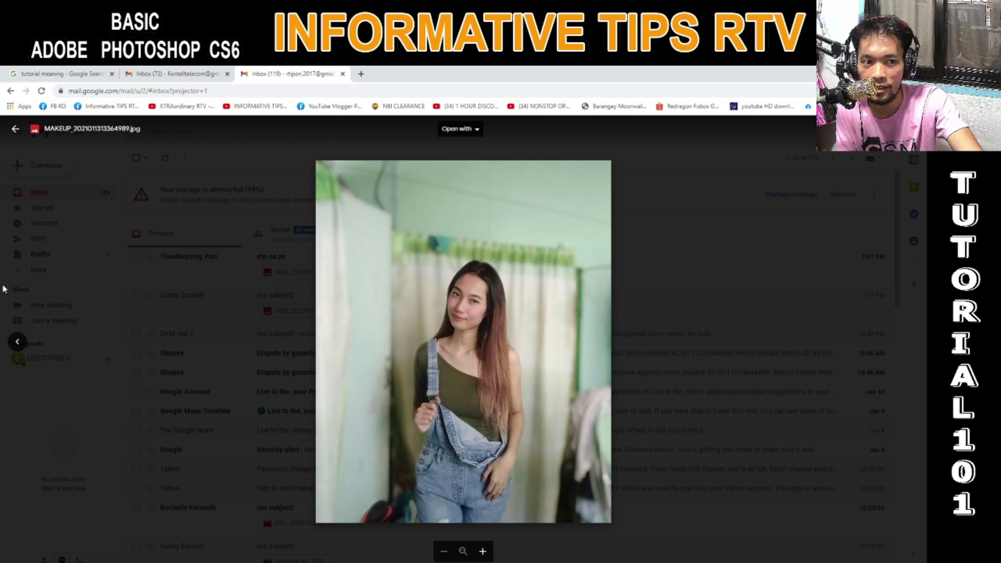
click(17, 343)
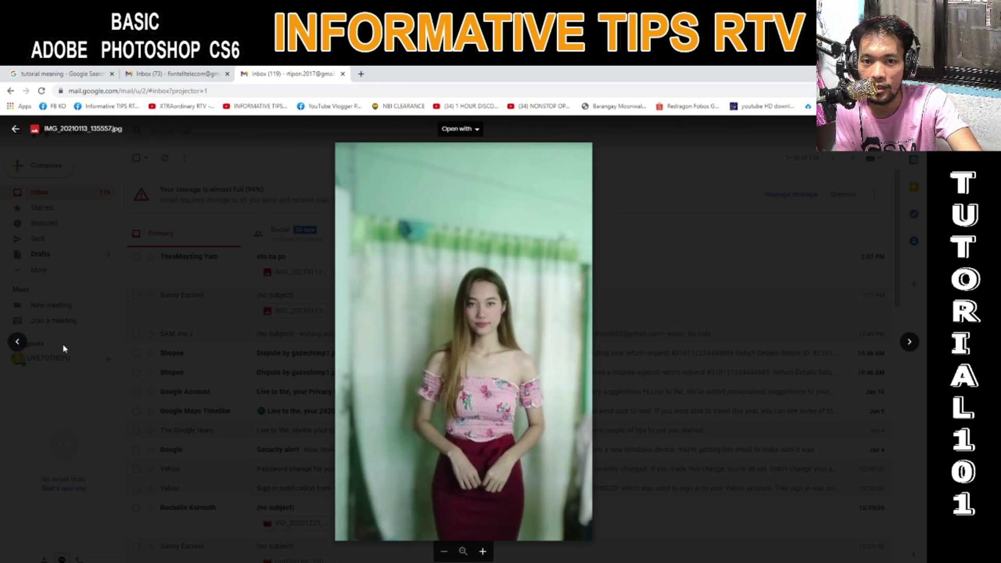
click(18, 344)
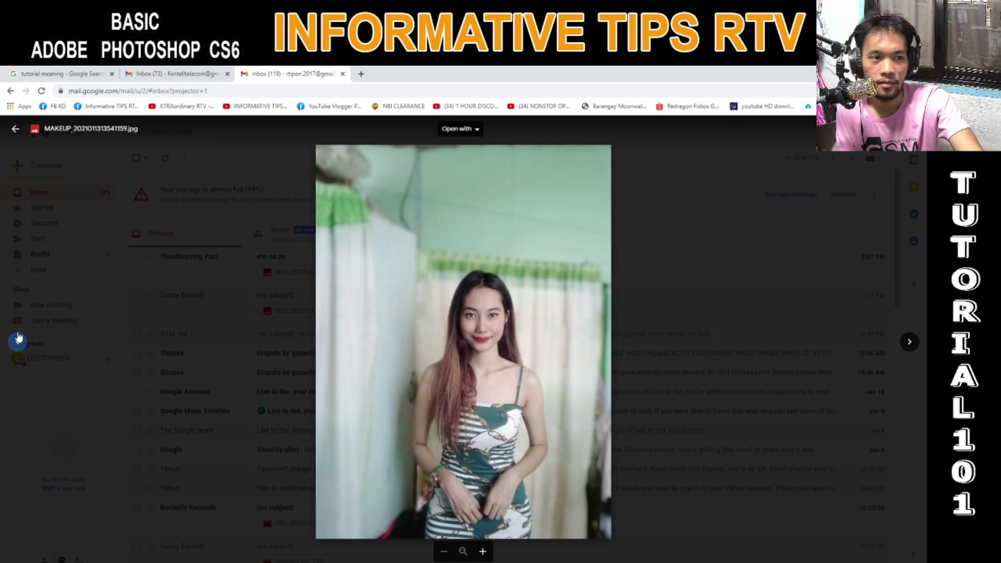
click(18, 342)
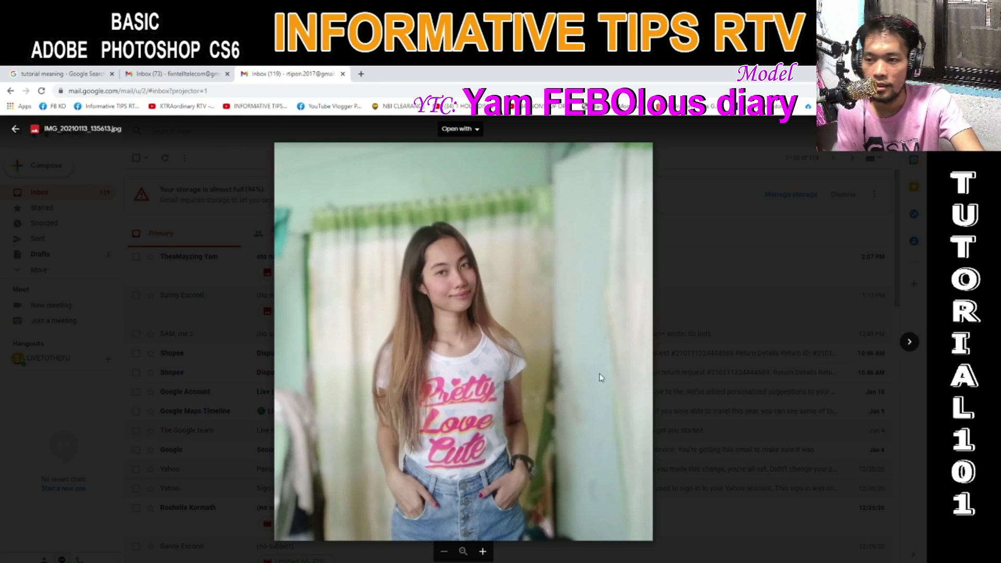
click(909, 350)
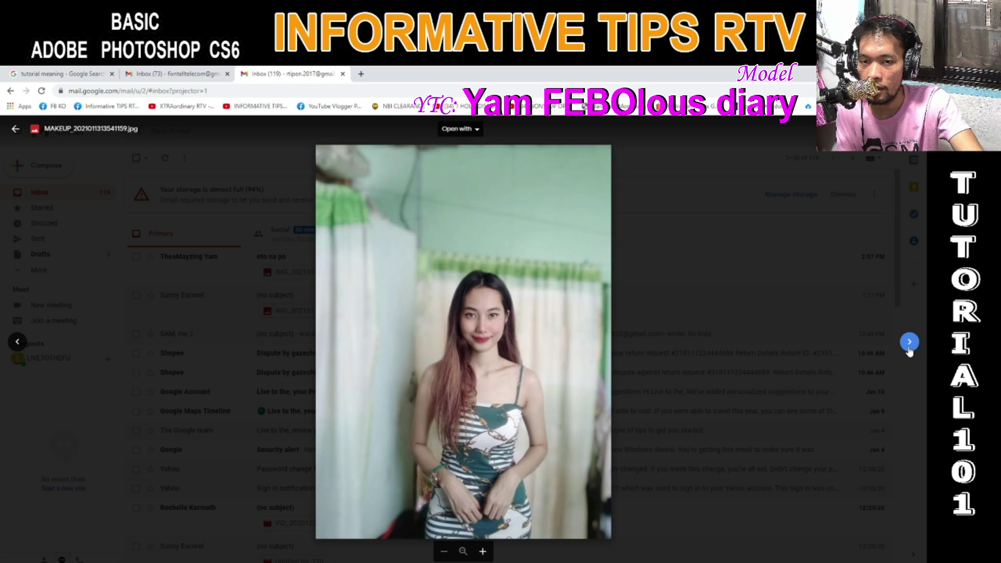
click(909, 350)
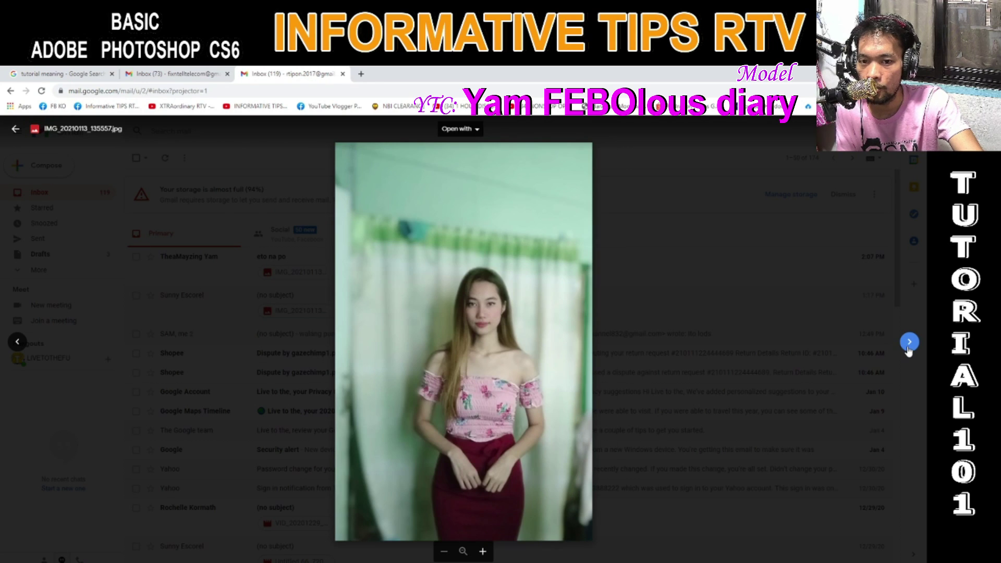
click(23, 343)
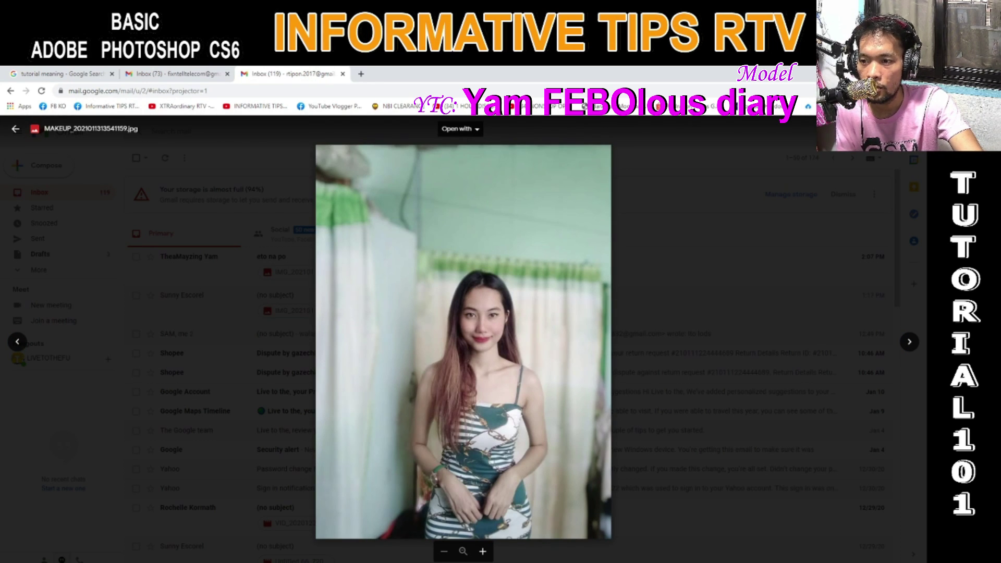
click(910, 342)
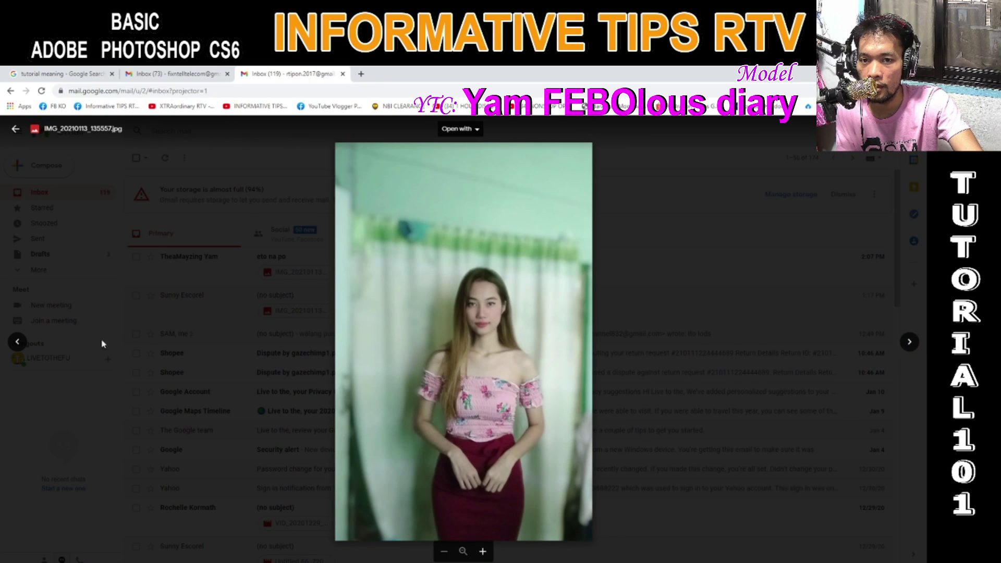
Step: Download the attached photo MAKEUP_2021011313541159.jpg, showing the woman in the green-and-white striped dress
click(17, 341)
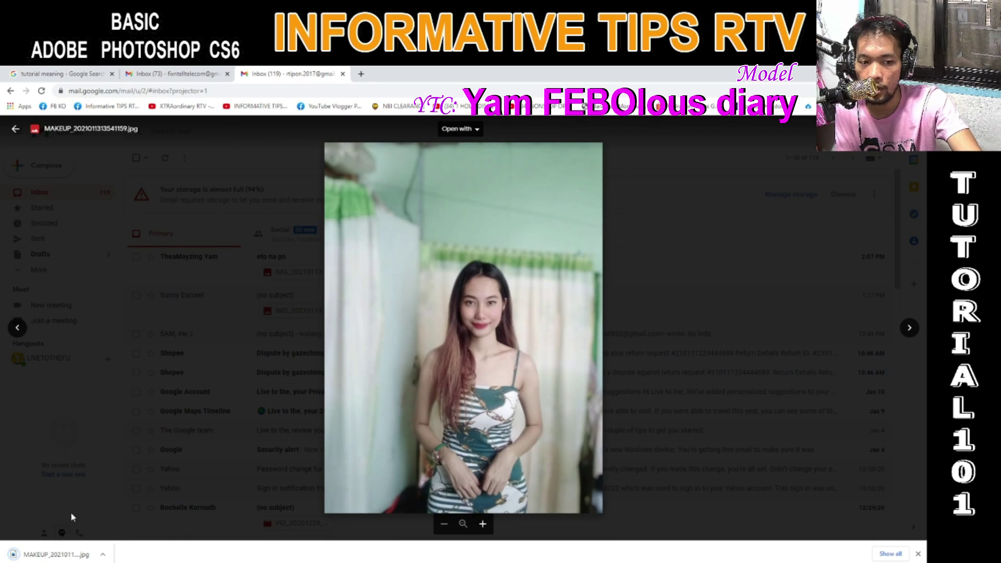
click(49, 554)
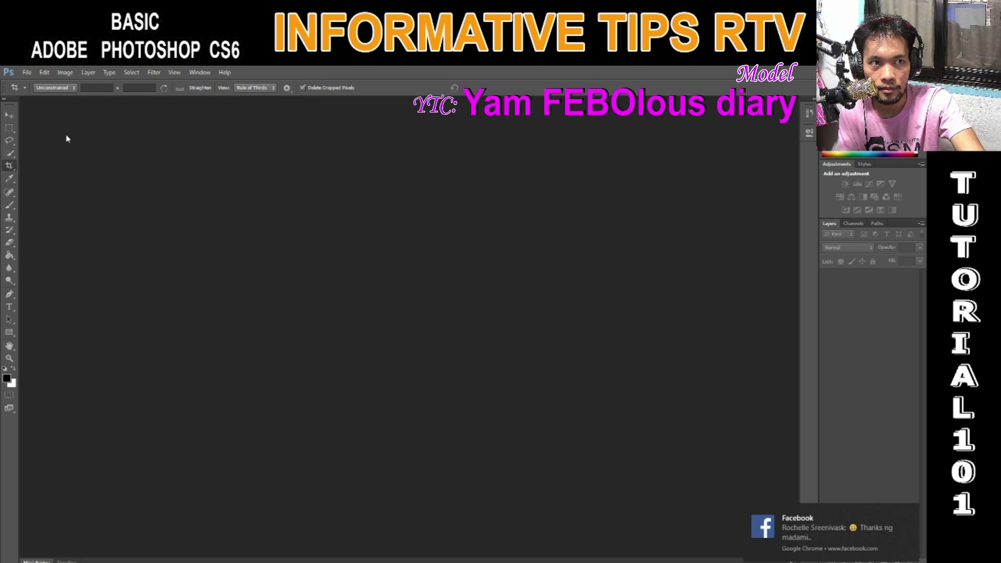
click(27, 72)
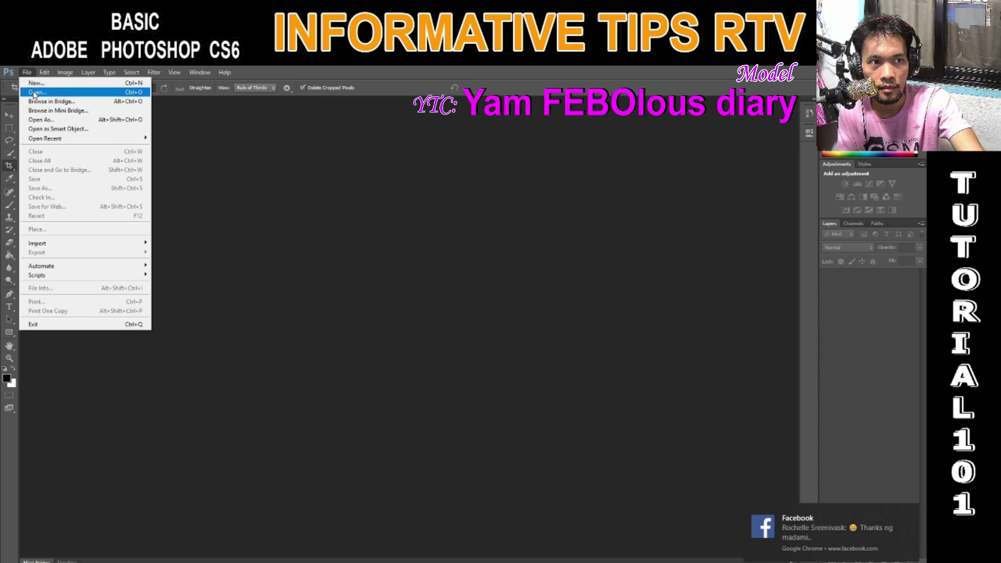
click(33, 91)
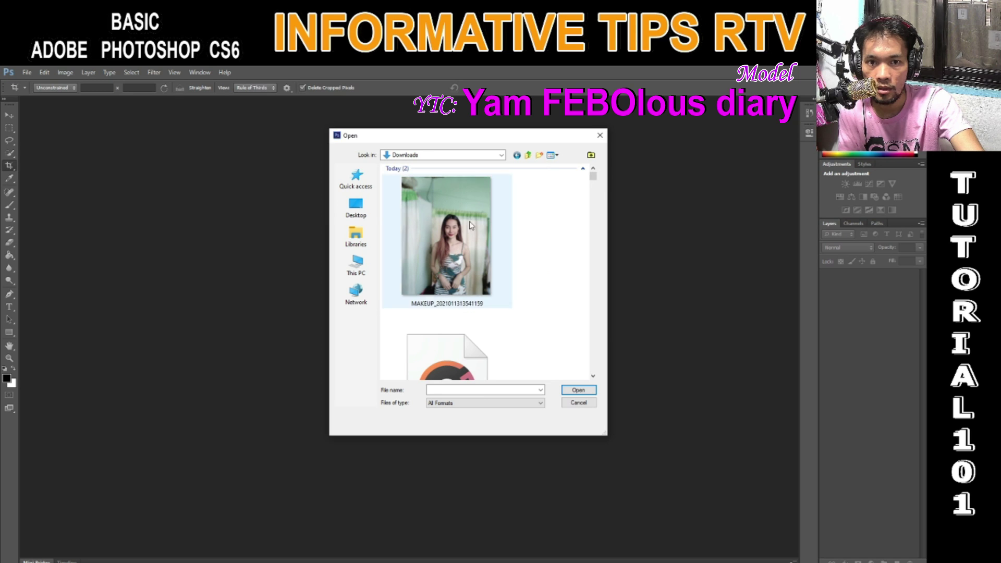
click(446, 240)
click(579, 389)
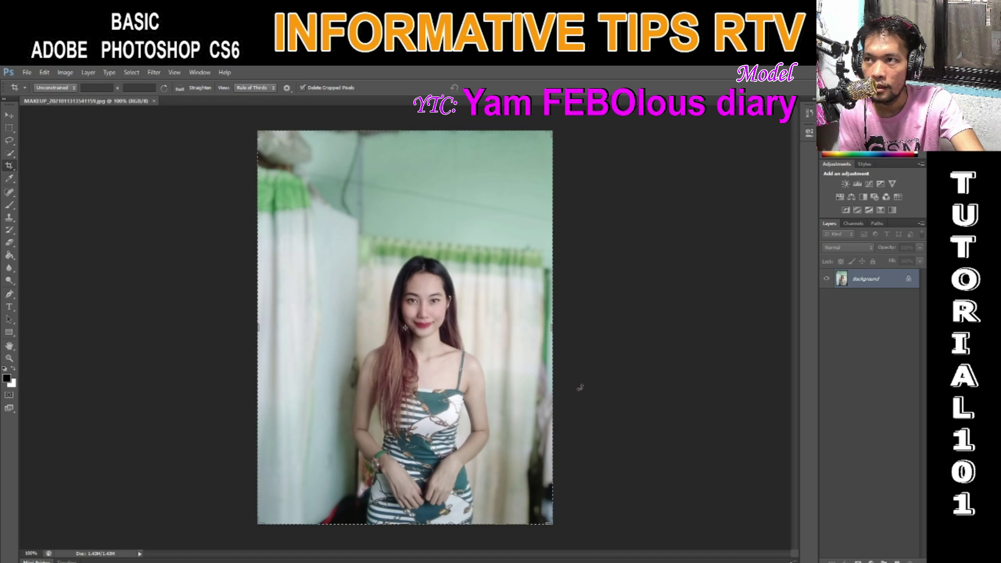
drag(519, 376, 250, 375)
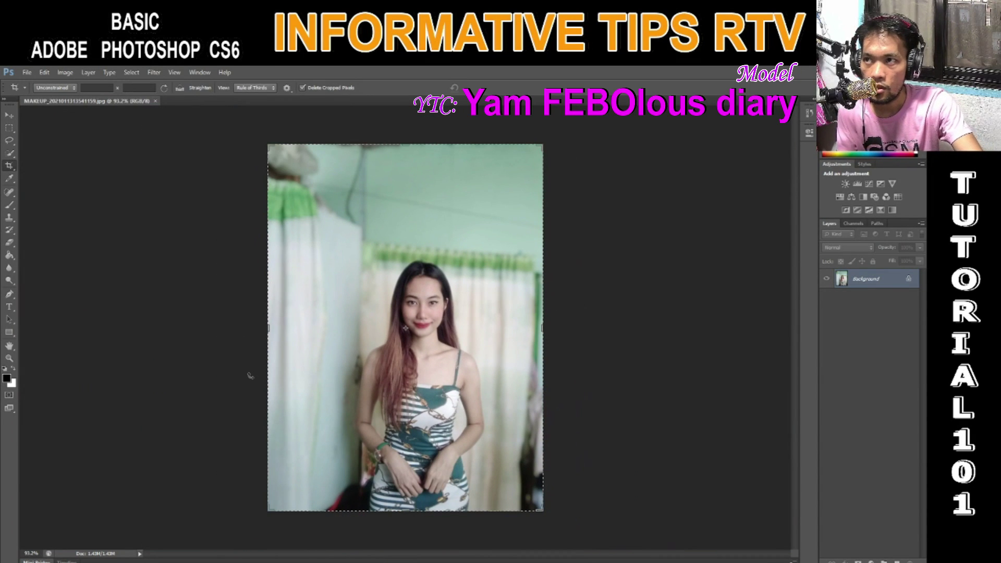
scroll(233, 342, up, 4)
scroll(219, 342, down, 2)
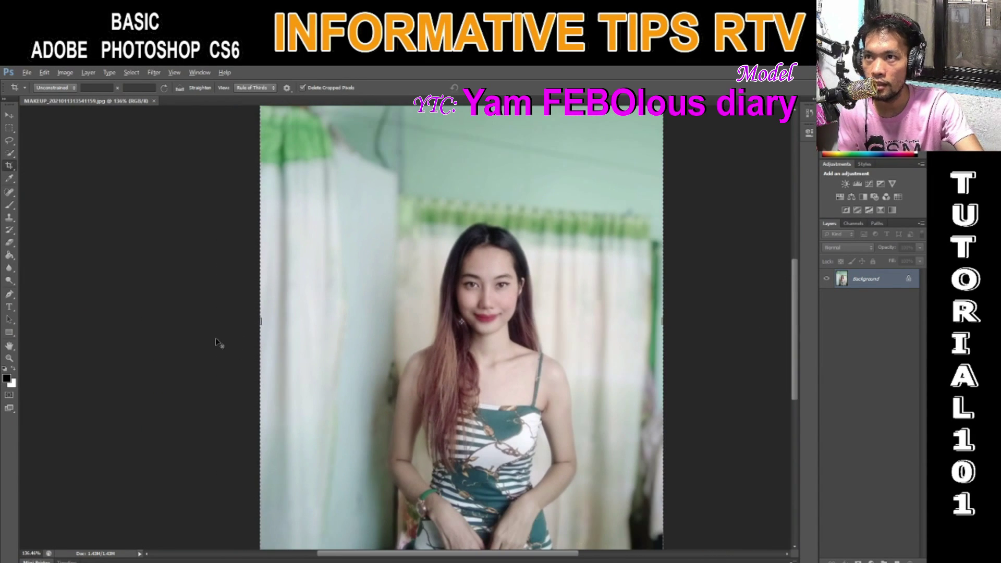
Step: Create a new blank document 8 inches wide and 10 inches high at 300 pixels/inch with a white background
click(25, 74)
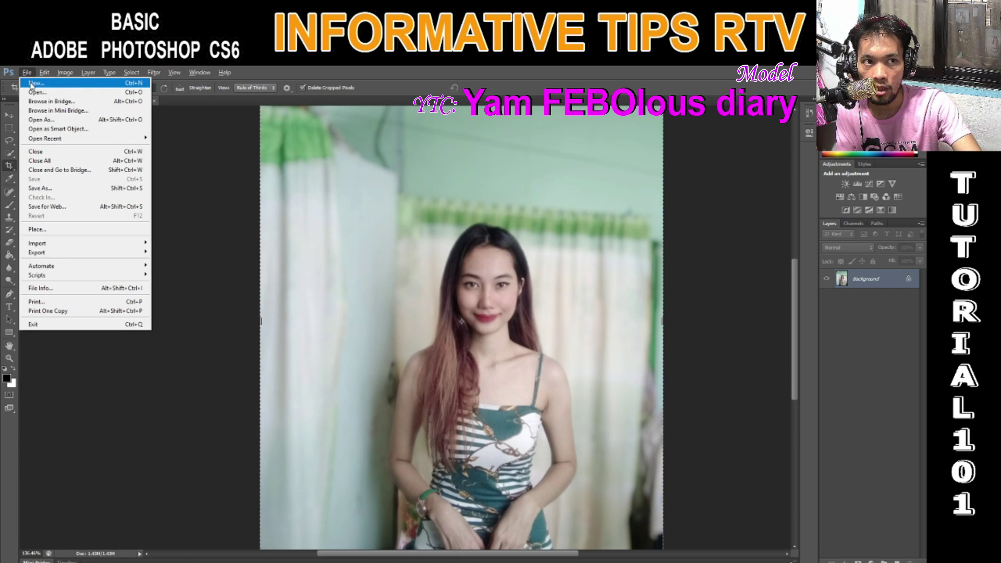
click(33, 83)
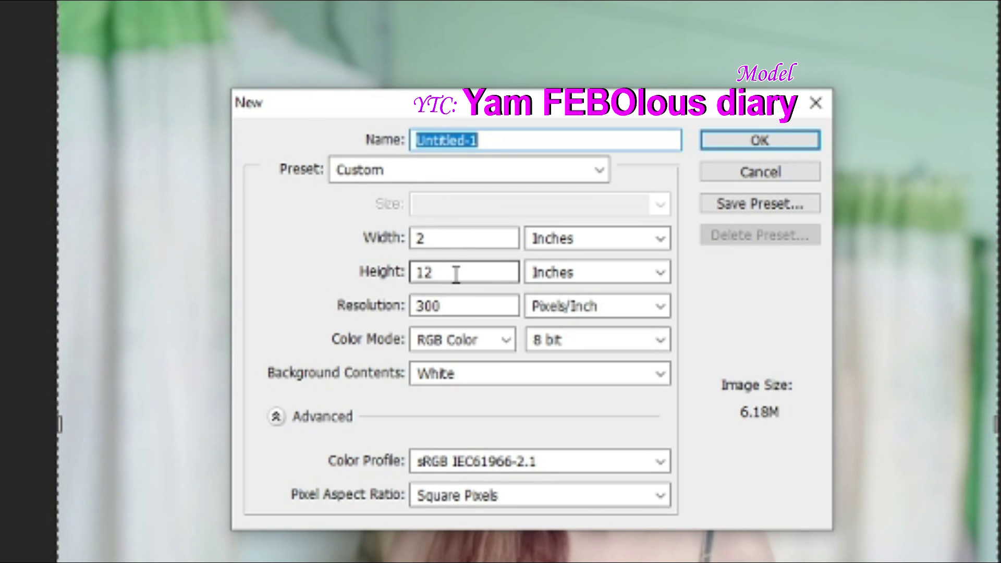
drag(534, 112, 532, 107)
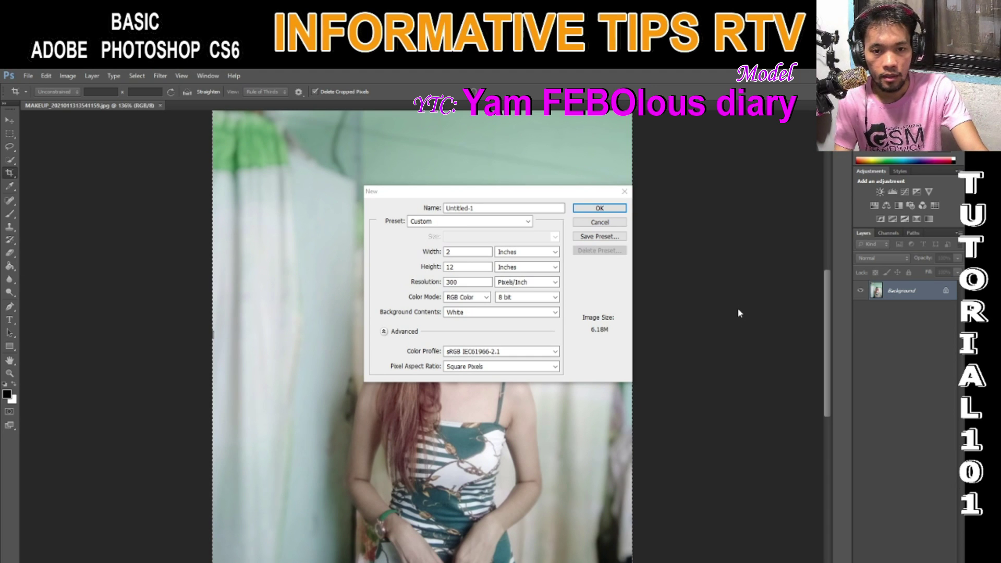
drag(519, 198, 478, 215)
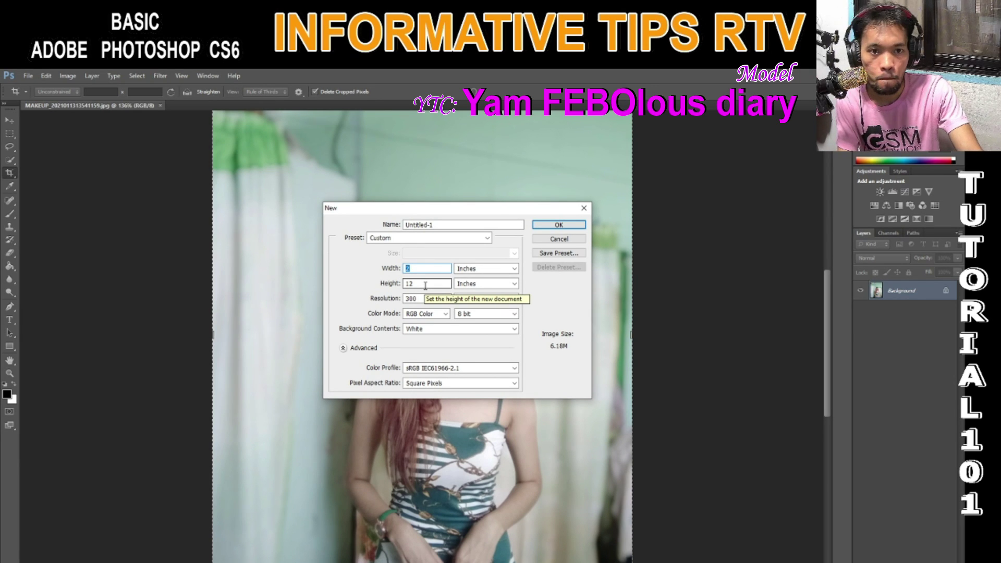
double_click(408, 284)
text(10)
double_click(409, 268)
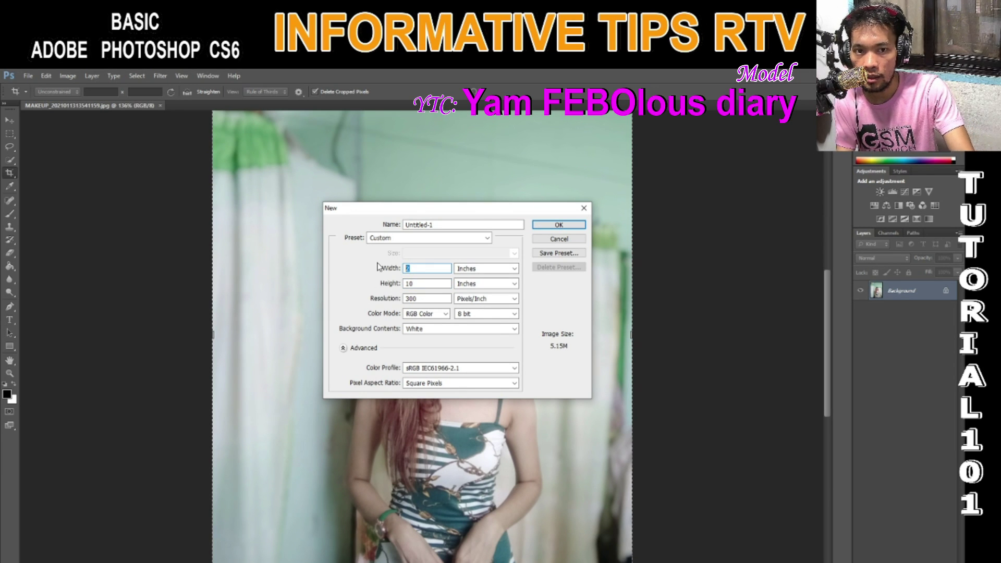
text(8)
key(Tab)
key(Tab)
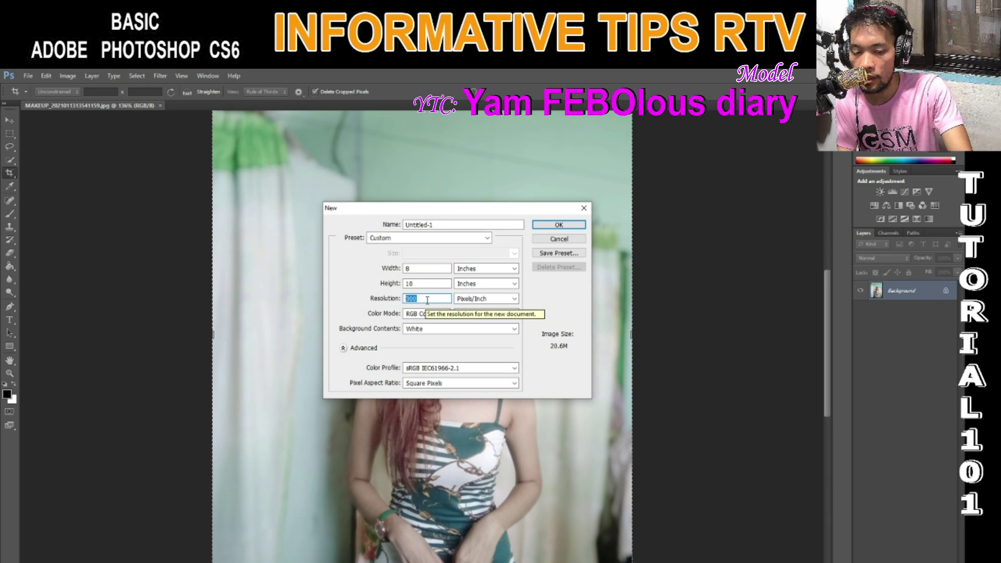
click(545, 225)
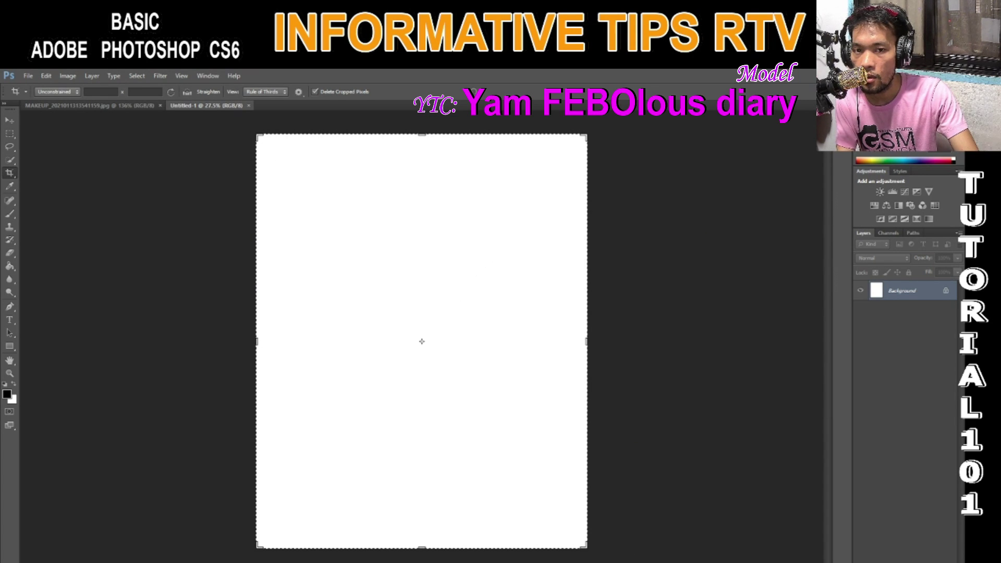
Step: Return to the portrait photo and examine the woman's arm, shoulder and hair edges up close
click(92, 107)
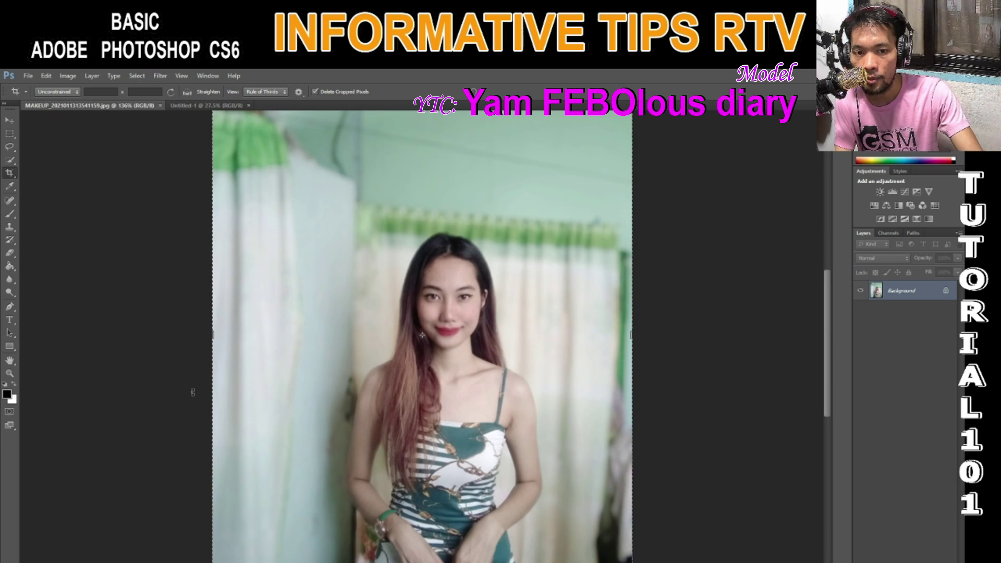
scroll(359, 445, up, 3)
scroll(361, 445, down, 4)
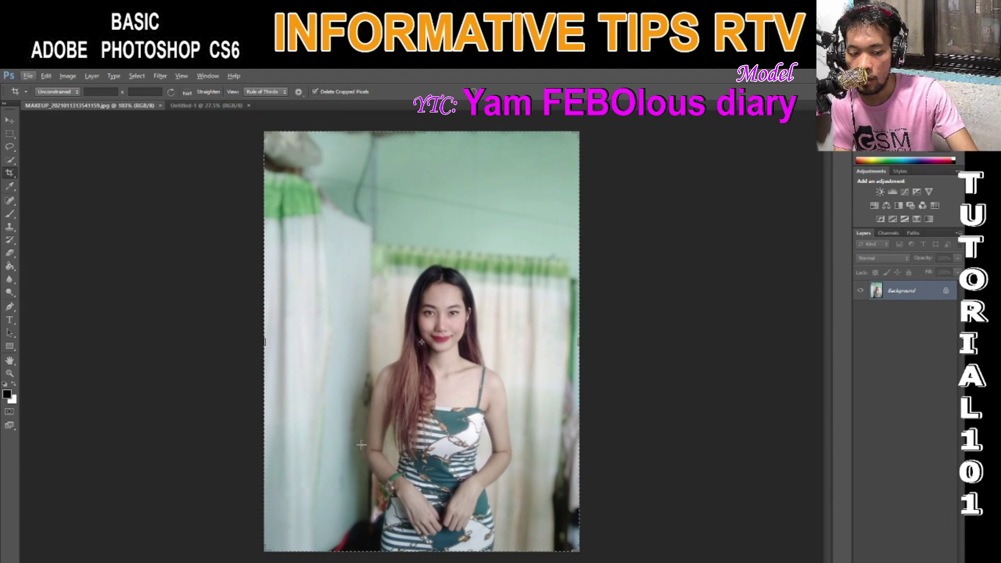
key(alt)
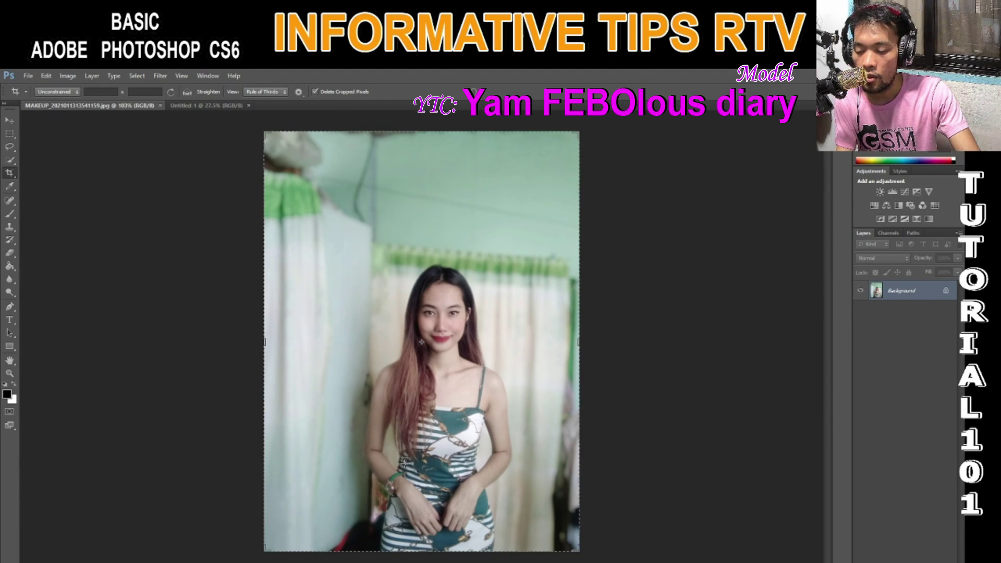
scroll(421, 463, up, 2)
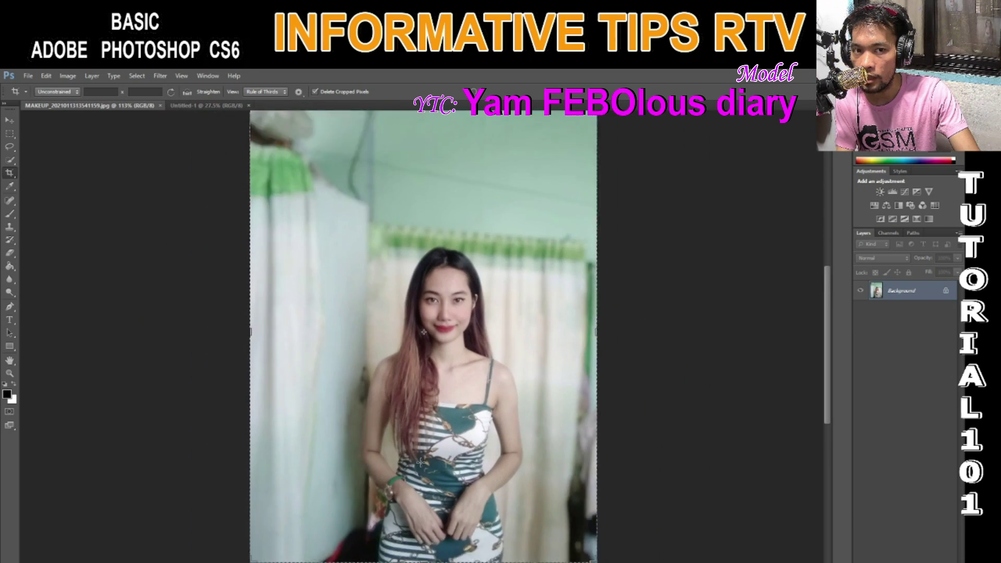
scroll(420, 463, up, 3)
scroll(382, 467, up, 3)
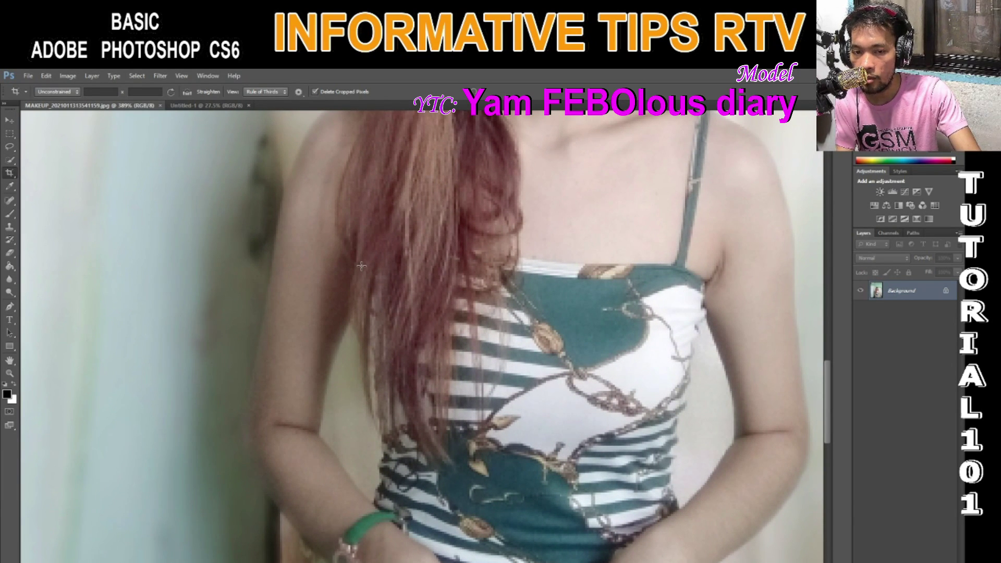
key(space)
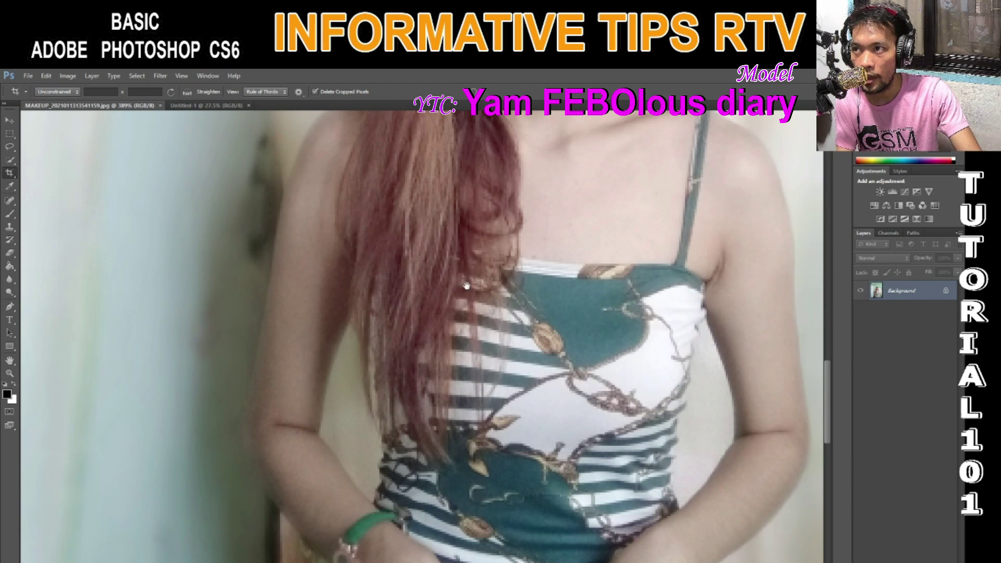
drag(476, 286, 494, 324)
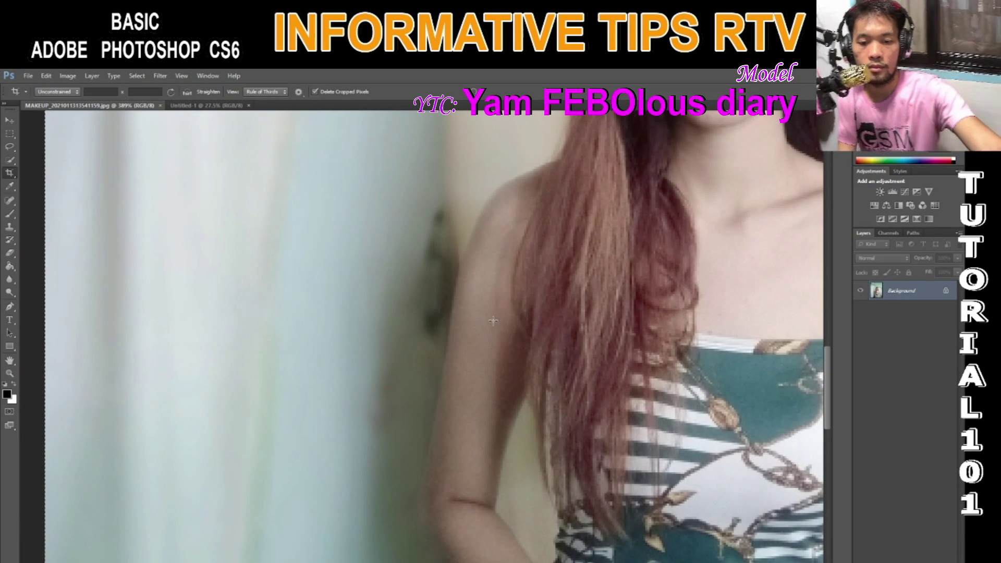
scroll(417, 313, up, 2)
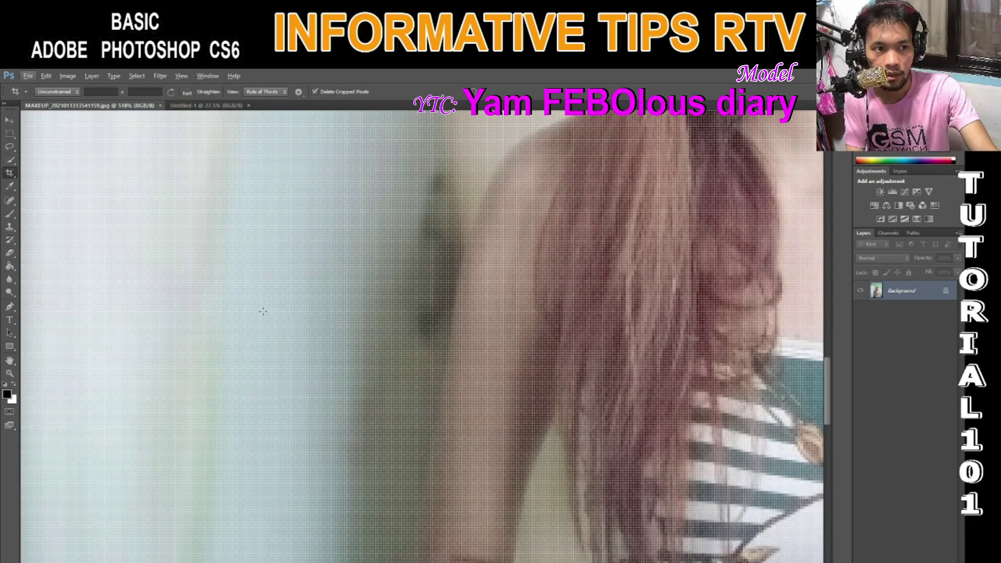
scroll(262, 311, down, 2)
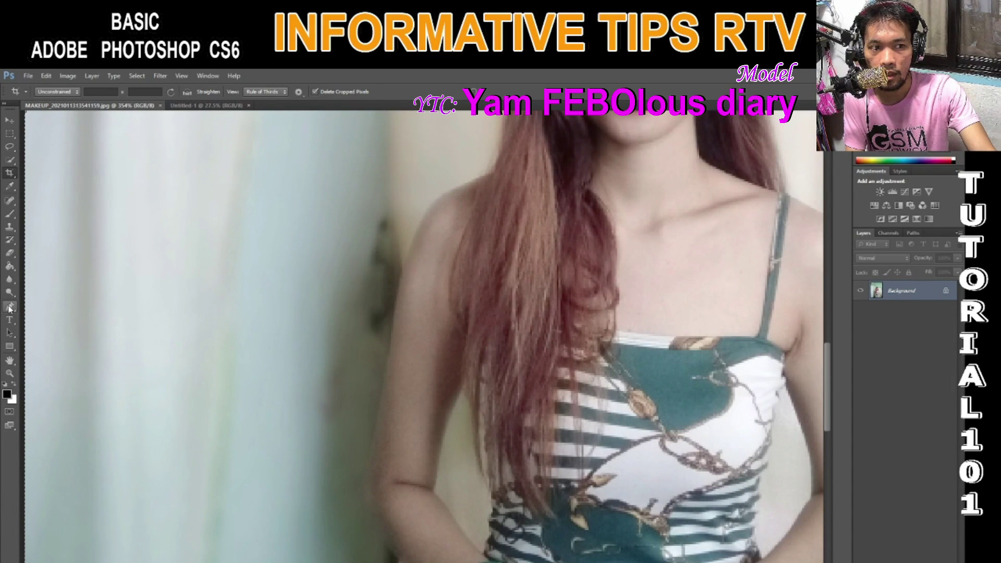
Step: Start a Pen tool path on the outer edge of the woman's upper arm at the photo's left side
click(9, 308)
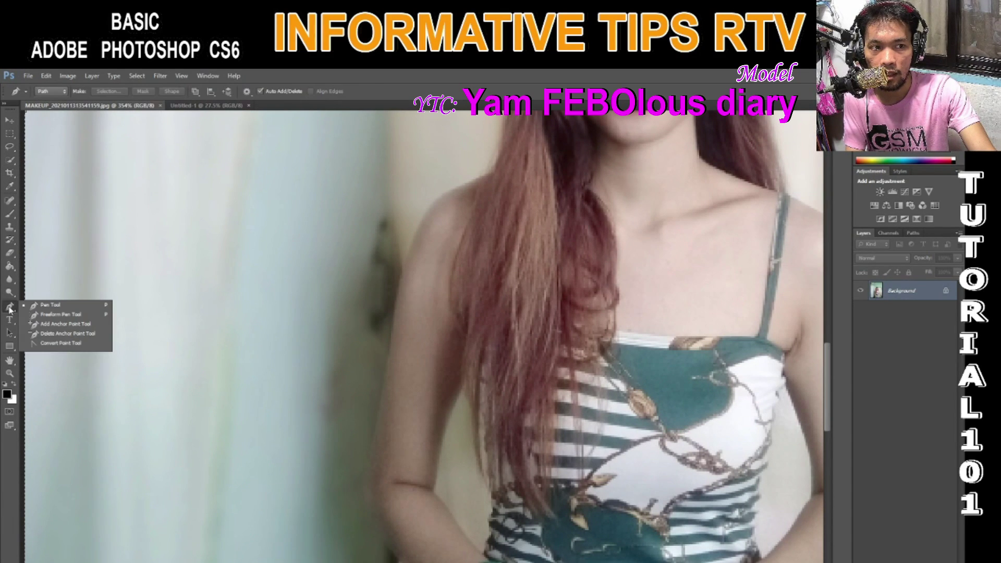
click(47, 310)
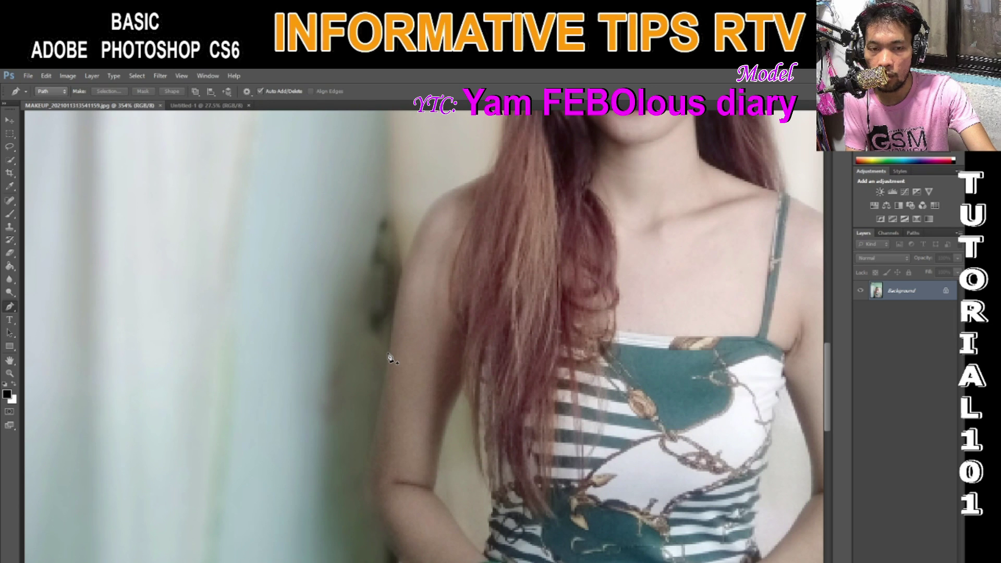
scroll(390, 358, up, 3)
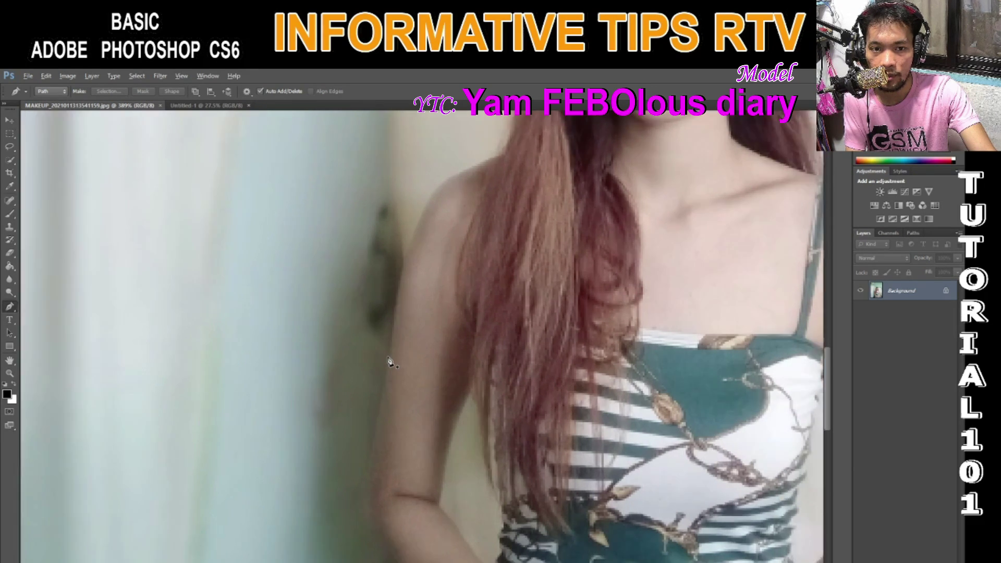
scroll(389, 368, down, 3)
scroll(386, 375, up, 1)
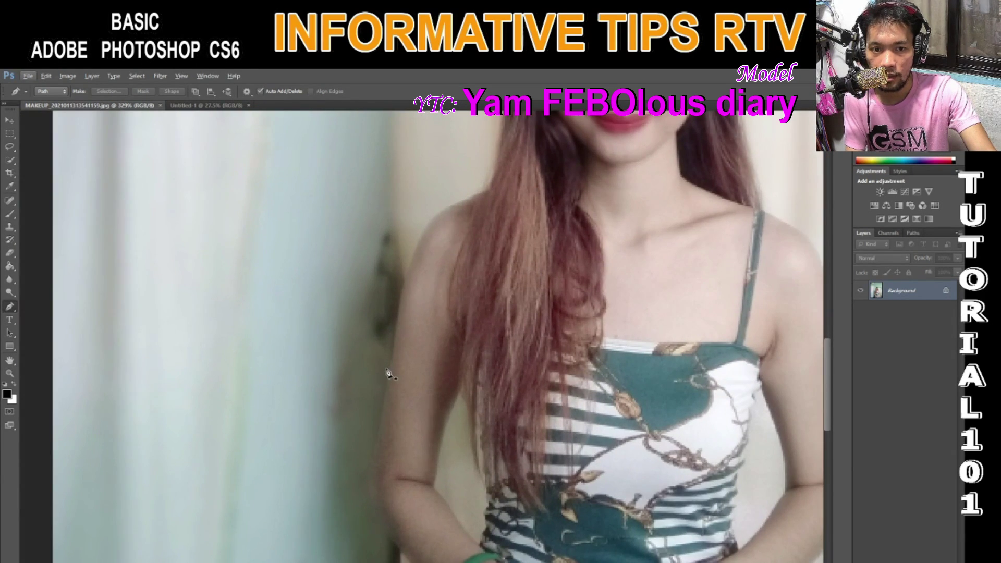
click(385, 403)
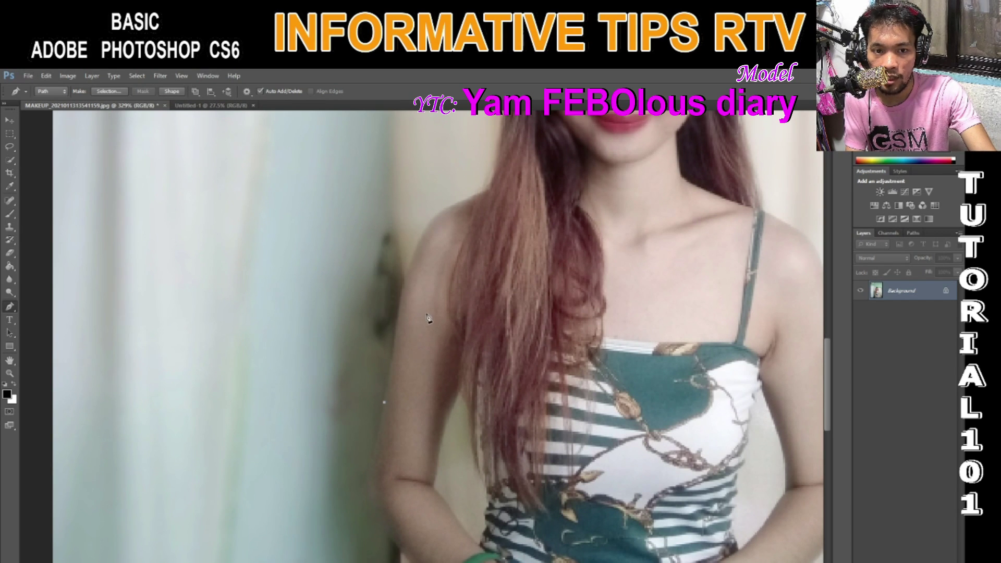
mouse_move(400, 312)
mouse_down()
mouse_move(385, 372)
mouse_move(396, 349)
mouse_move(358, 346)
mouse_move(400, 355)
mouse_move(399, 397)
mouse_move(387, 352)
mouse_up()
click(384, 372)
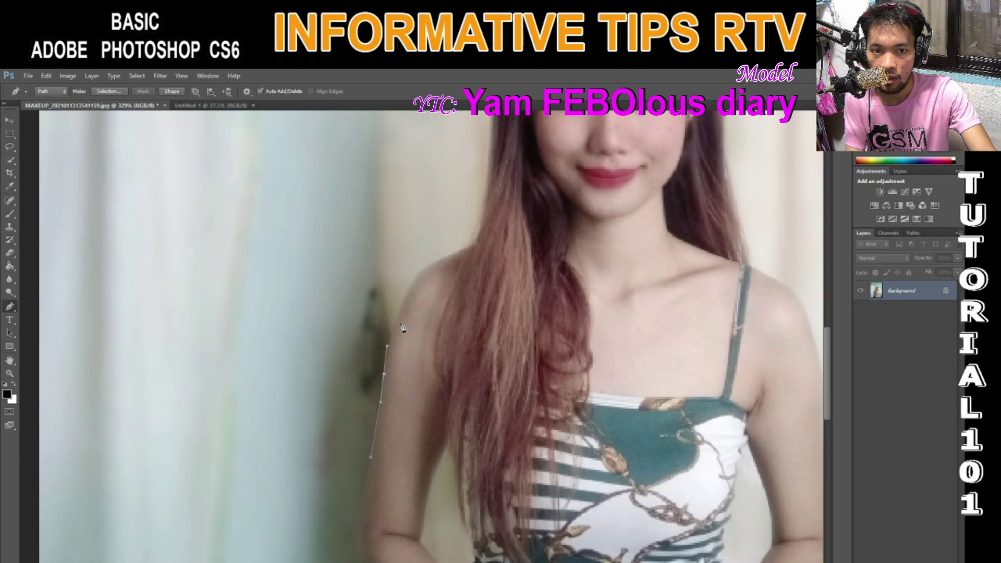
Step: Continue the pen path up the arm and curve it over the shoulder to where the hair begins
drag(410, 304, 398, 357)
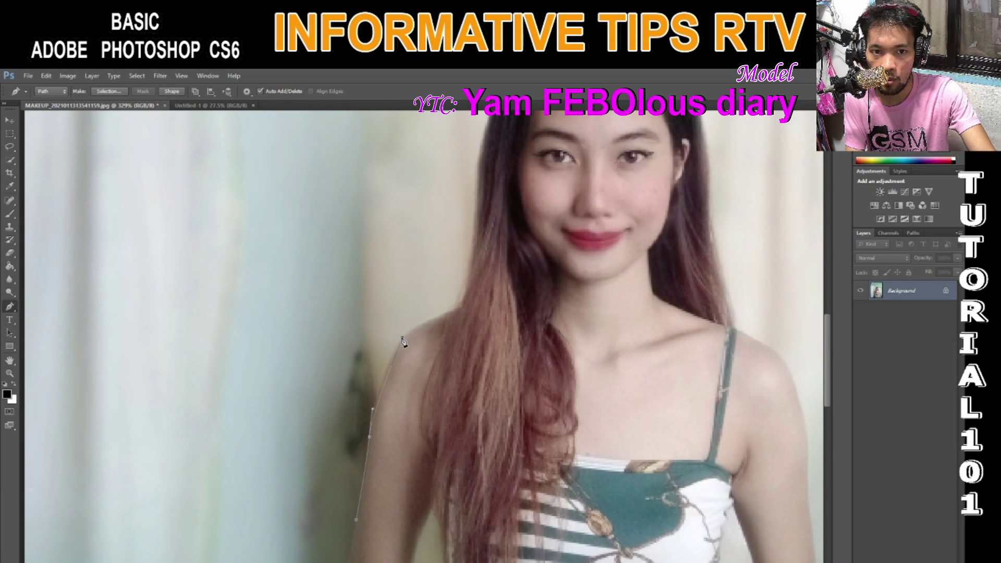
drag(403, 337, 420, 325)
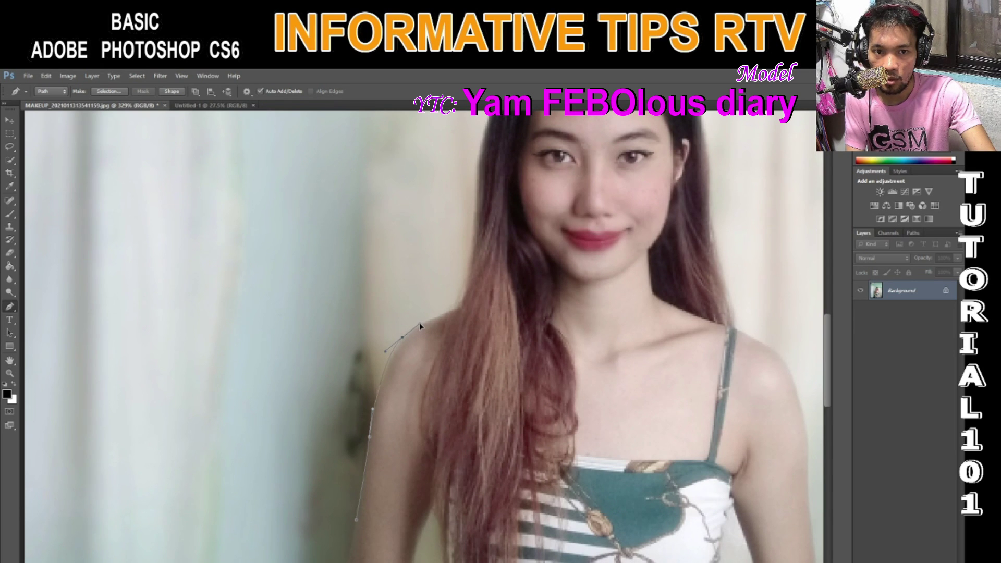
scroll(425, 323, up, 4)
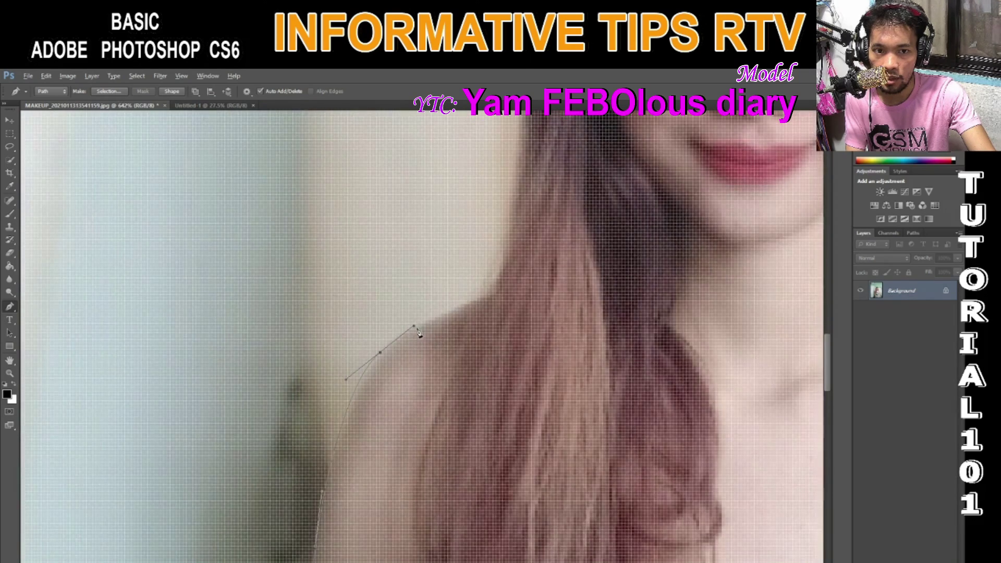
scroll(427, 334, down, 1)
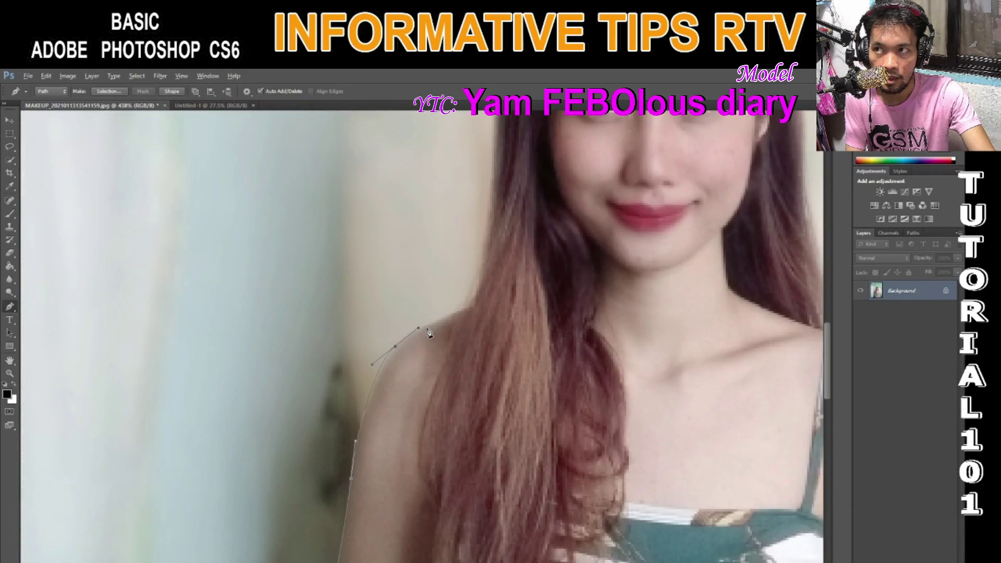
scroll(429, 334, up, 1)
click(448, 311)
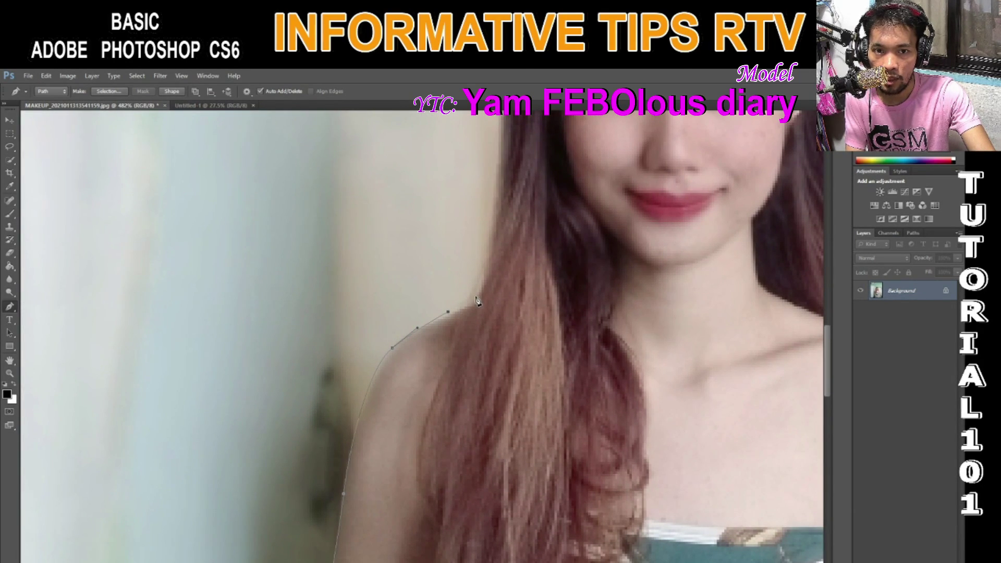
Step: Trace the path up the outer edge of the hair on the photo's left side toward the crown
scroll(478, 313, down, 2)
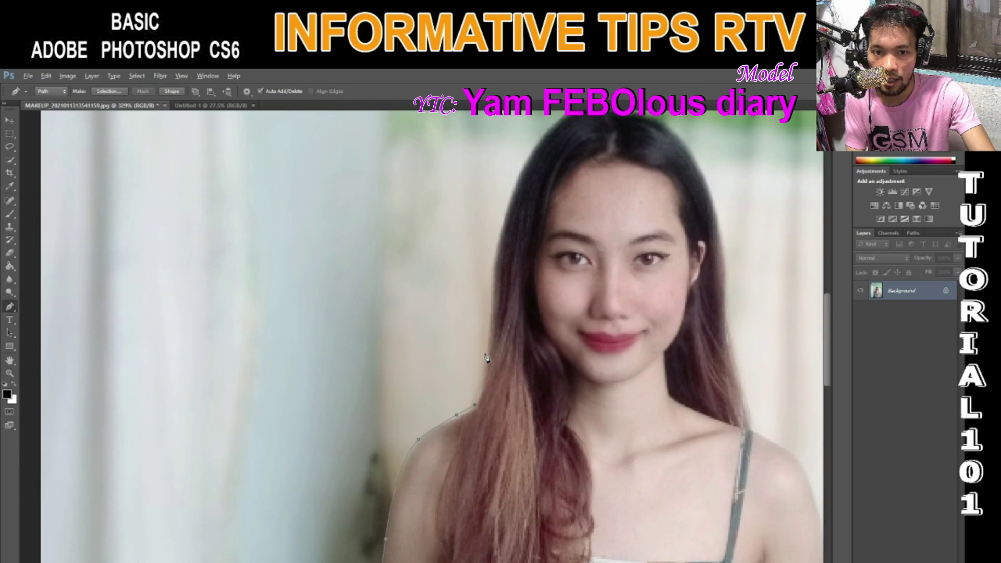
scroll(485, 358, up, 1)
drag(491, 331, 441, 355)
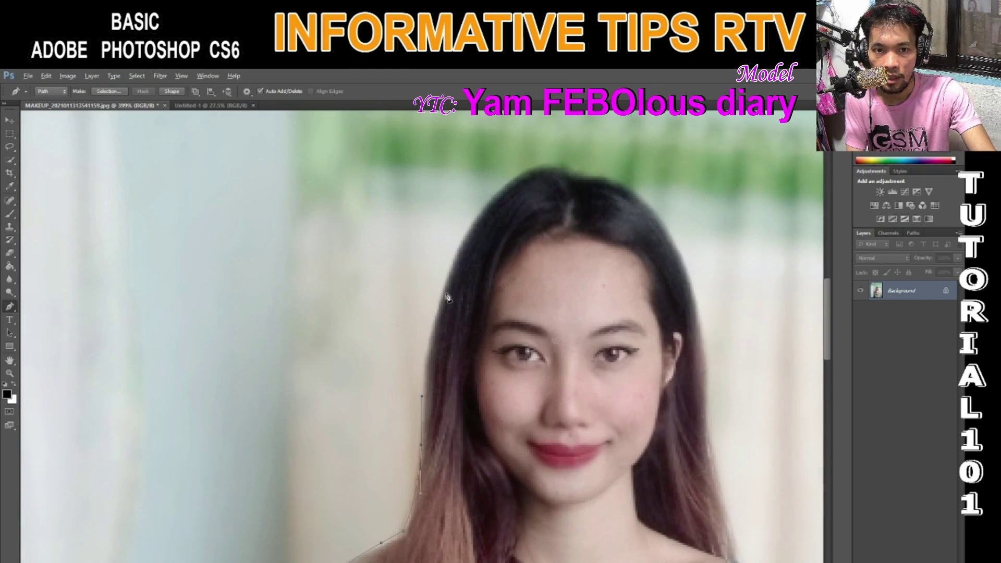
key(alt)
drag(446, 284, 462, 243)
drag(517, 215, 485, 262)
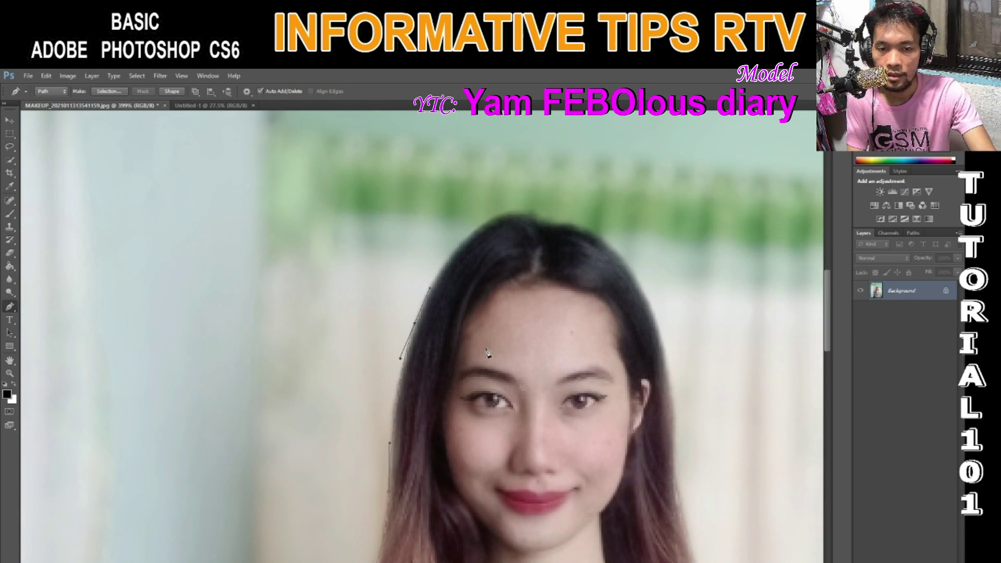
Step: Curve the path over the top of the head and down the hair to about ear level on the other side
scroll(487, 251, up, 1)
scroll(486, 252, up, 3)
drag(497, 208, 609, 279)
scroll(625, 261, down, 3)
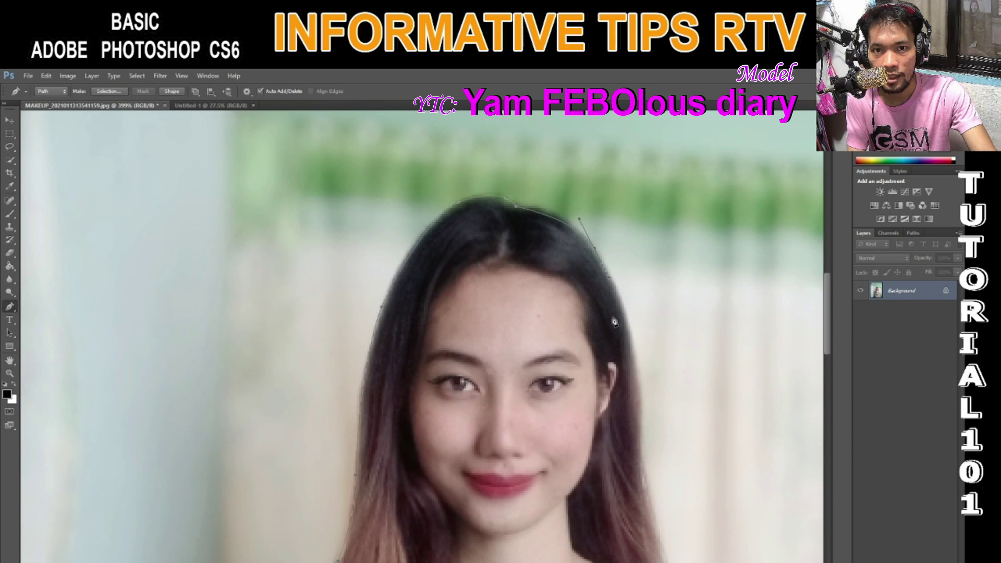
scroll(630, 371, up, 1)
drag(632, 380, 641, 443)
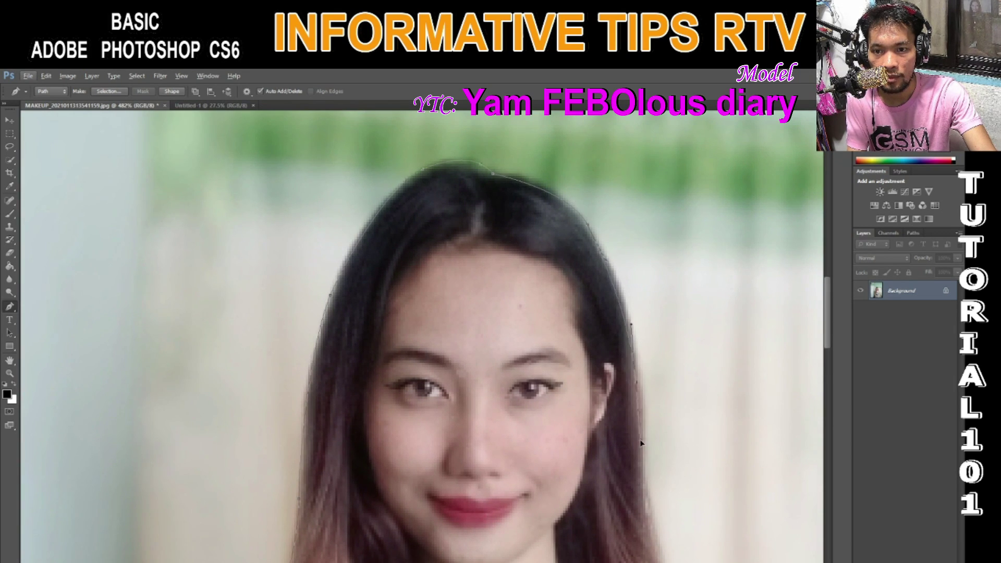
Step: Add anchor points down the remaining hair edge on the photo's right side to the dress strap at the shoulder
scroll(441, 555, down, 3)
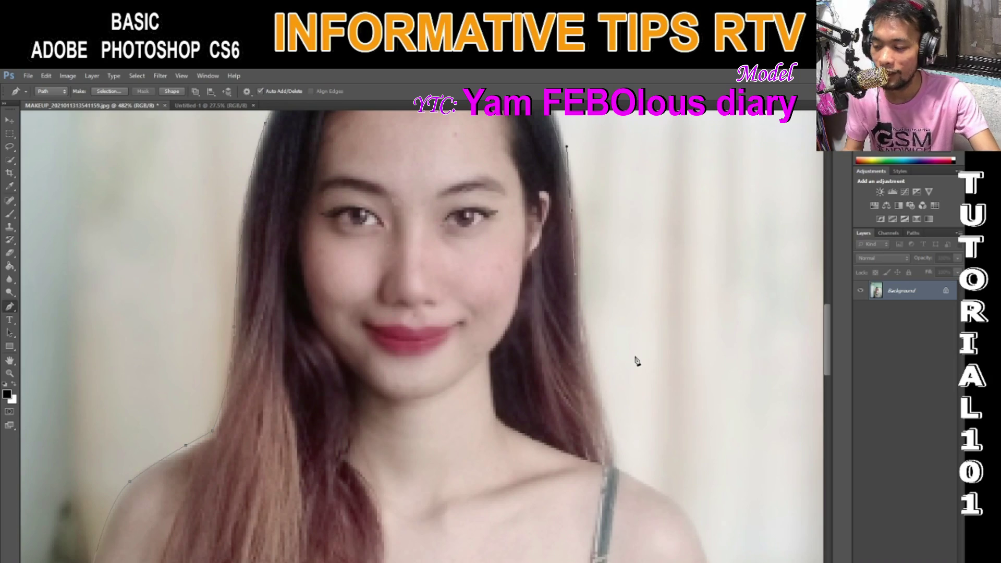
scroll(595, 329, down, 2)
scroll(597, 332, up, 4)
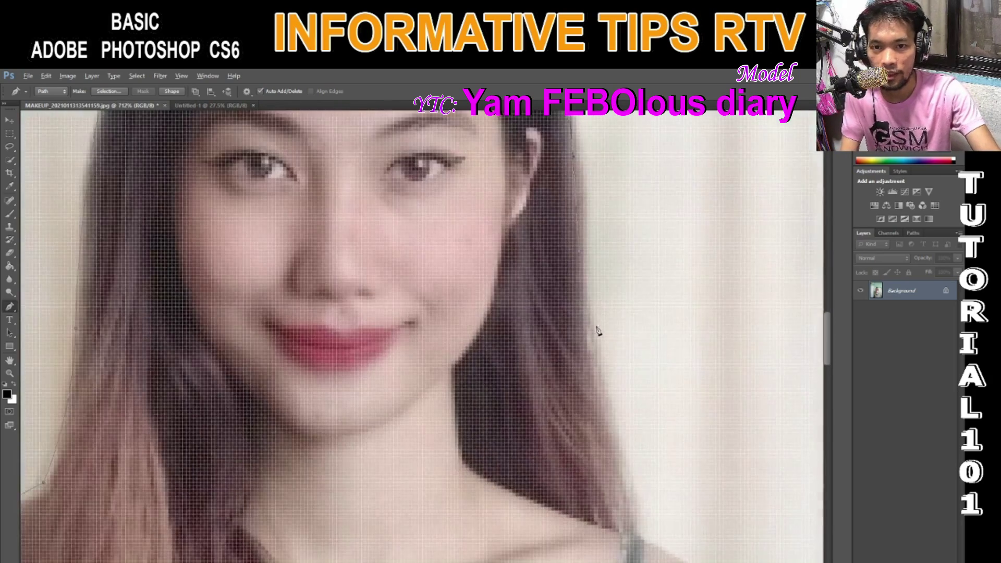
scroll(581, 319, down, 1)
click(543, 324)
click(548, 357)
click(574, 439)
click(578, 455)
click(577, 468)
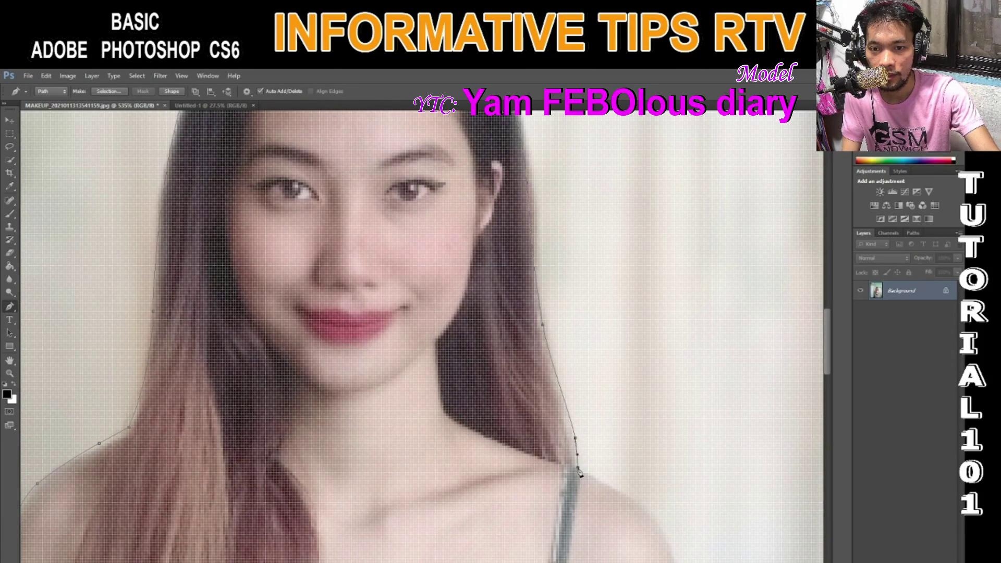
drag(608, 492, 528, 360)
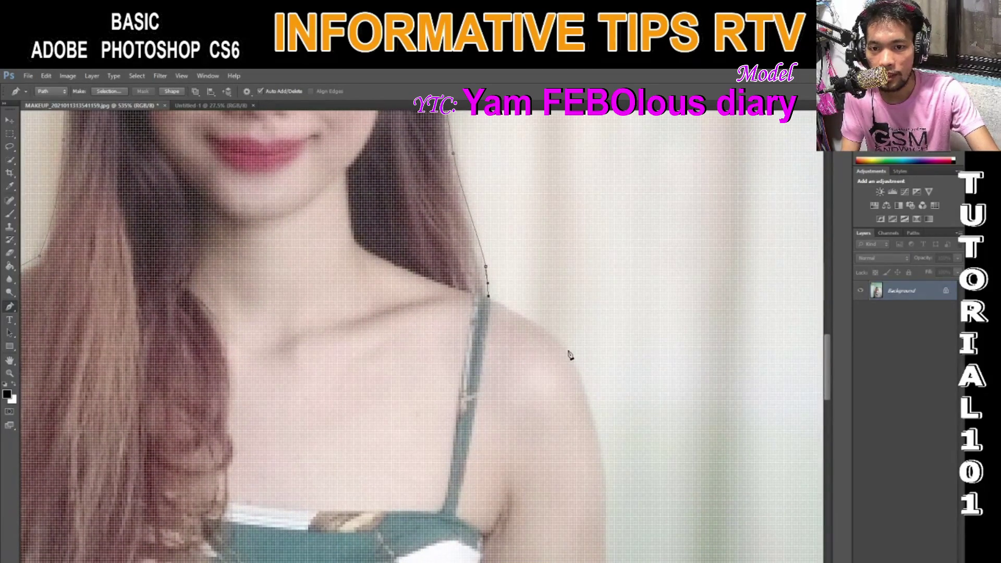
drag(569, 351, 603, 434)
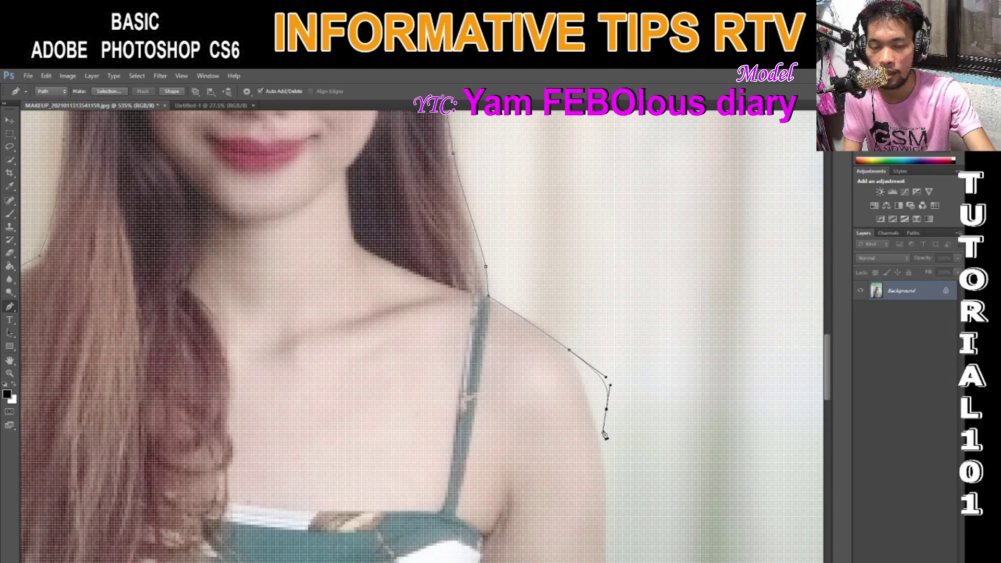
key(ctrl+z)
key(ctrl+z)
Step: Curve the path closely over the shoulder on the photo's right side and down the outer upper arm
drag(558, 340, 575, 358)
click(586, 391)
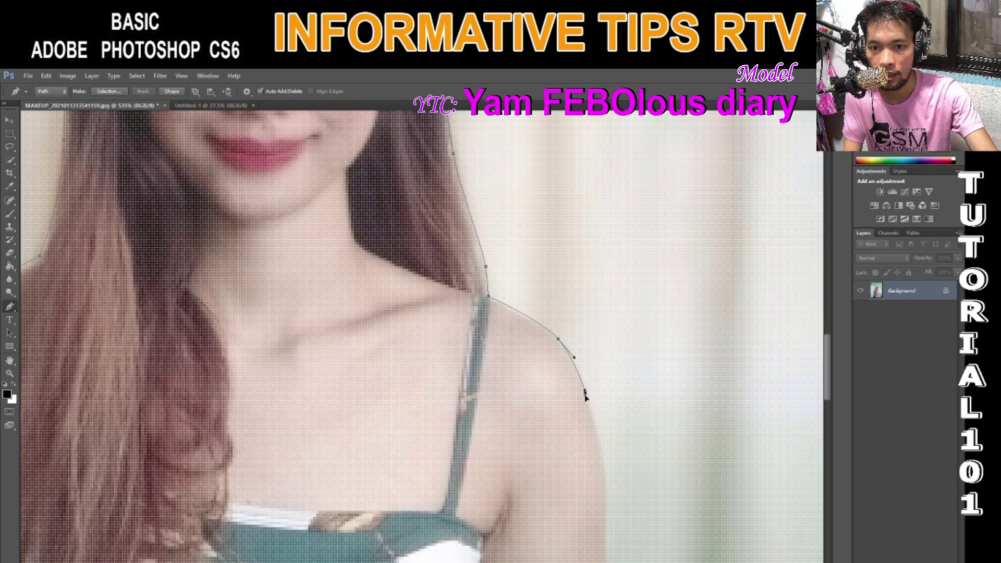
drag(595, 489, 600, 360)
drag(616, 491, 584, 333)
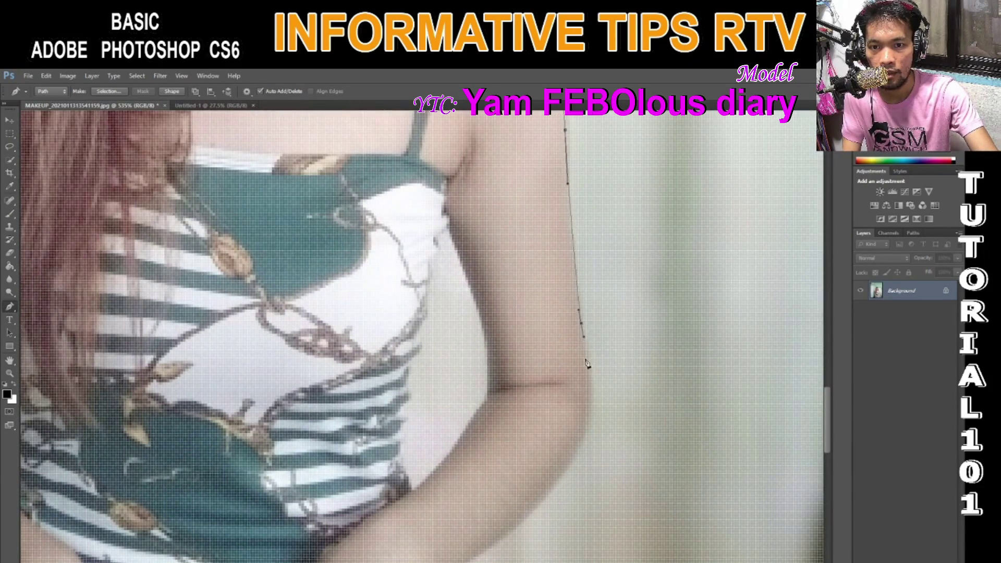
Step: Trace the path around the elbow and along the underside of the forearm to the edge of the dress
scroll(587, 365, down, 2)
drag(589, 382, 583, 405)
scroll(583, 405, down, 5)
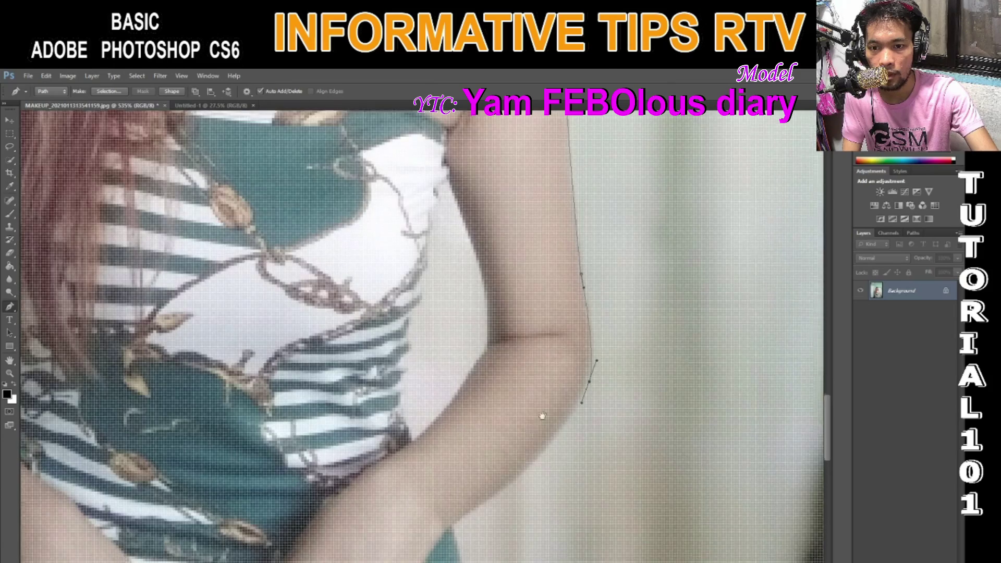
scroll(589, 386, left, 3)
drag(587, 362, 566, 383)
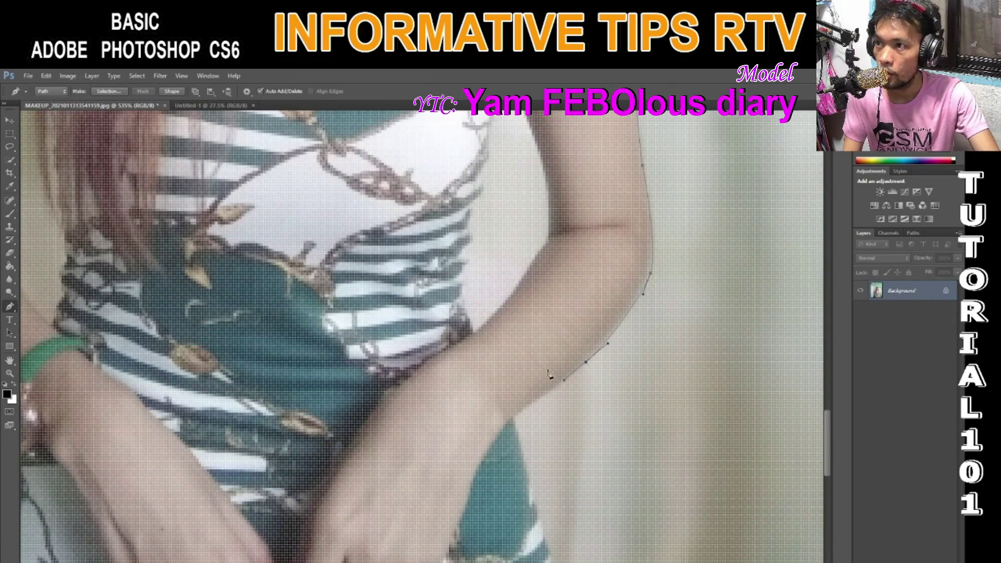
click(513, 419)
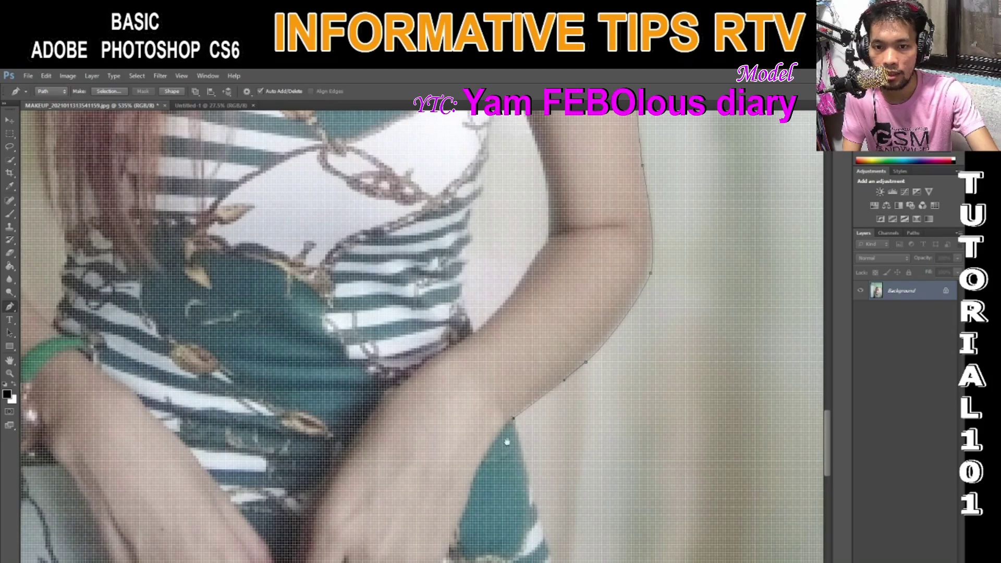
Step: Continue the path down the hip along the dress edge to just below the photo's bottom border
scroll(507, 443, down, 9)
drag(553, 332, 565, 413)
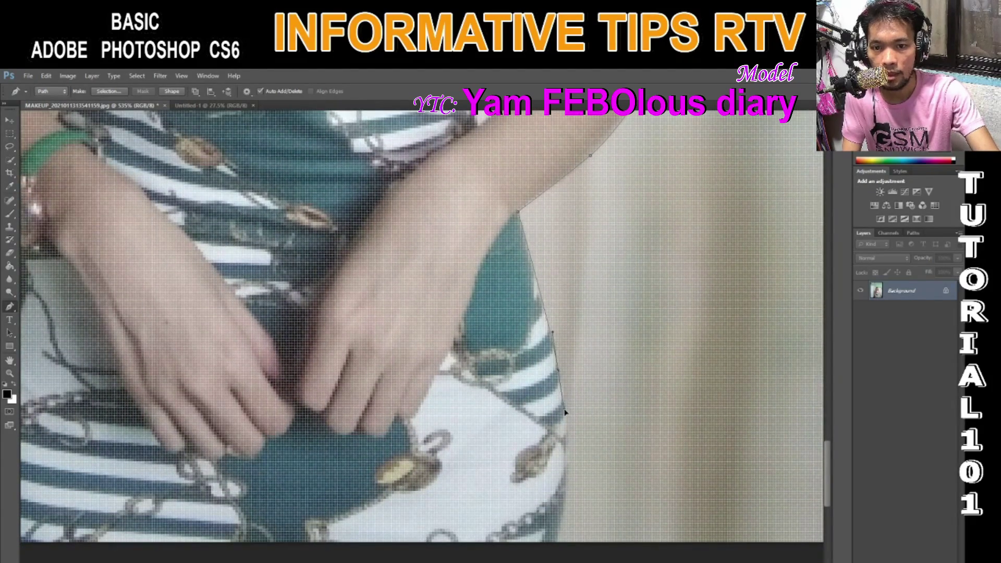
scroll(565, 412, down, 10)
drag(555, 282, 548, 320)
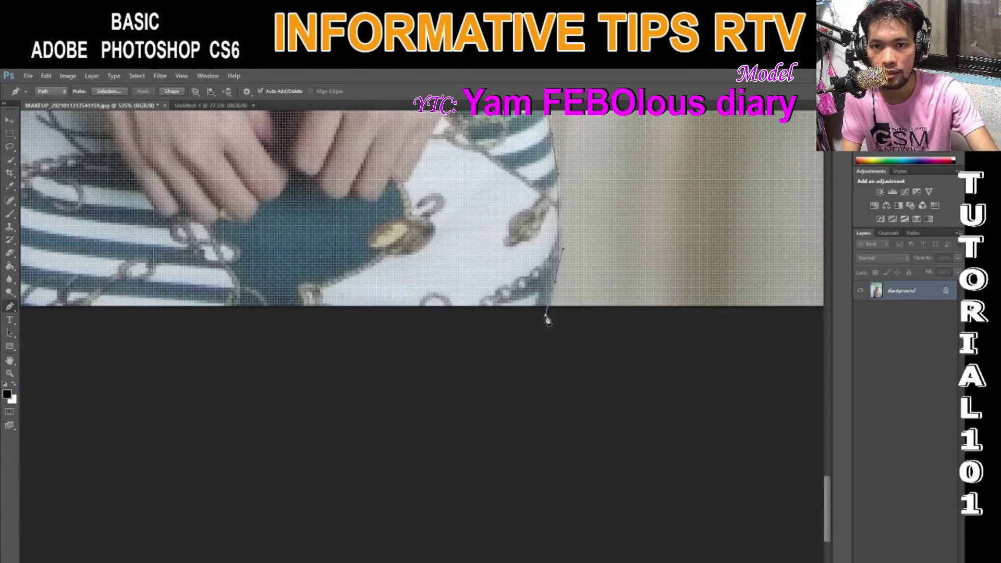
Step: Run the path beneath the photo's bottom border to the opposite side of the dress and start up that hip
scroll(532, 358, down, 5)
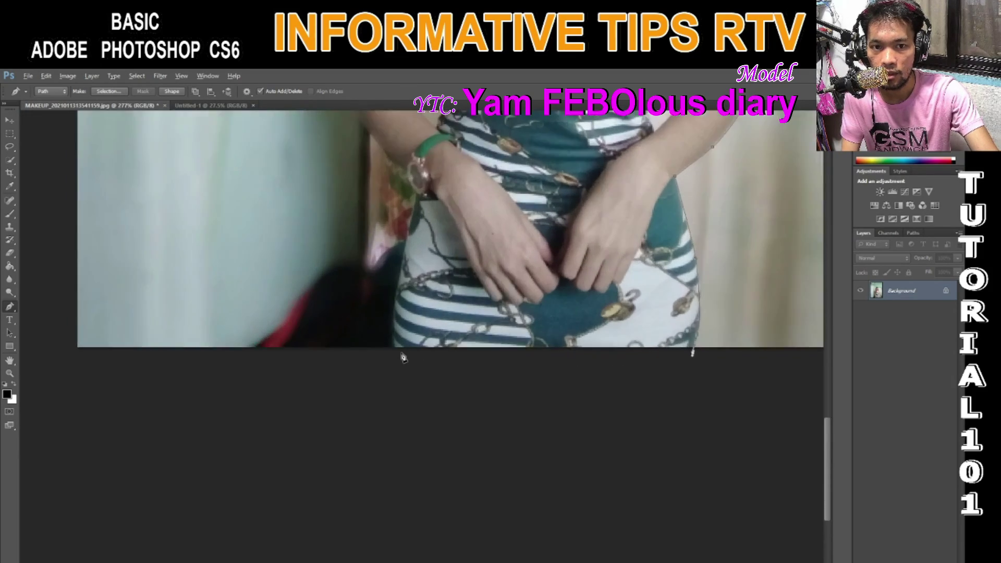
scroll(403, 358, up, 5)
scroll(384, 353, up, 3)
scroll(455, 372, down, 6)
scroll(333, 369, up, 1)
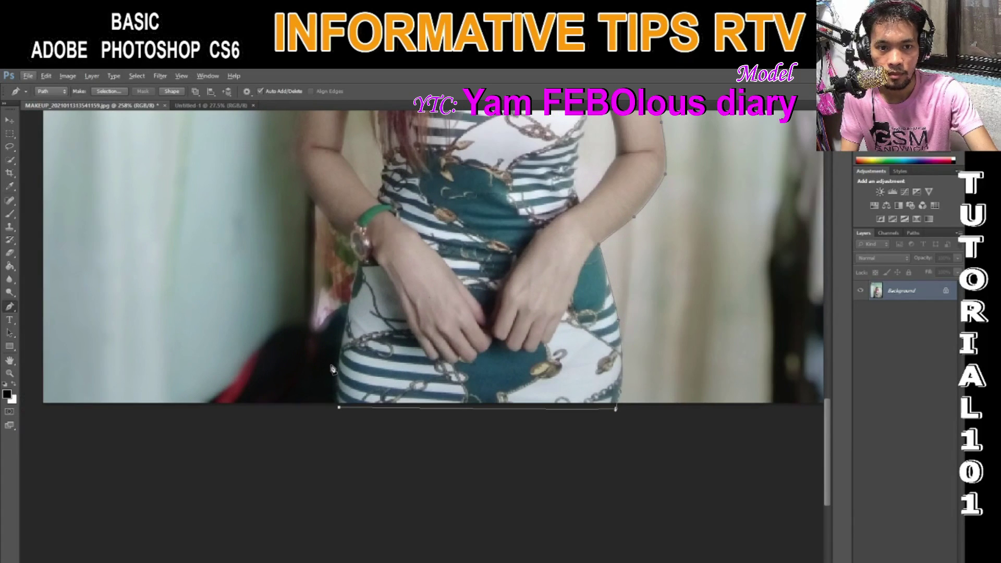
scroll(334, 370, up, 3)
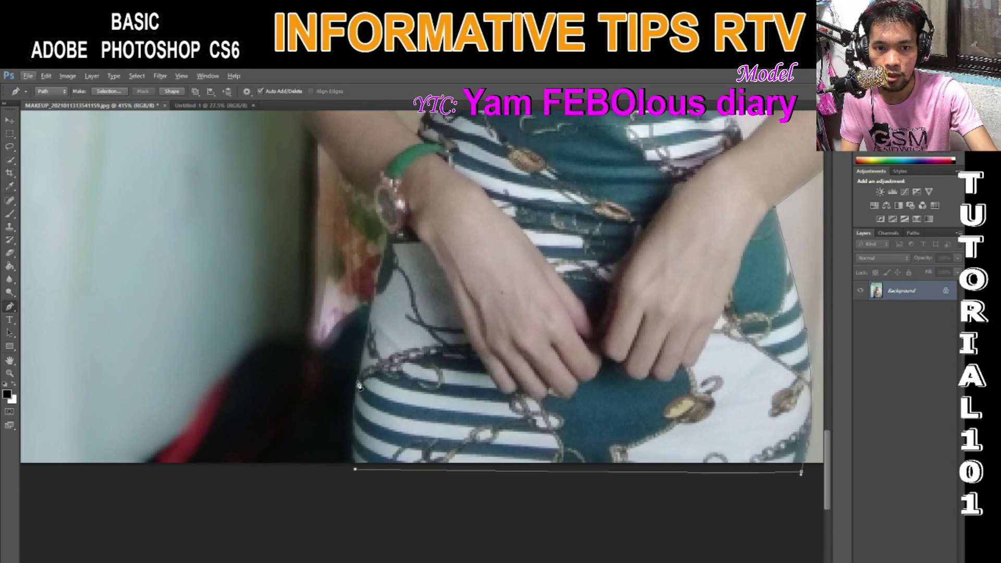
click(359, 385)
Step: Extend the path up the photo's left-side hip, around the wristwatch and along the outer forearm to just below the elbow
scroll(365, 362, up, 3)
click(381, 357)
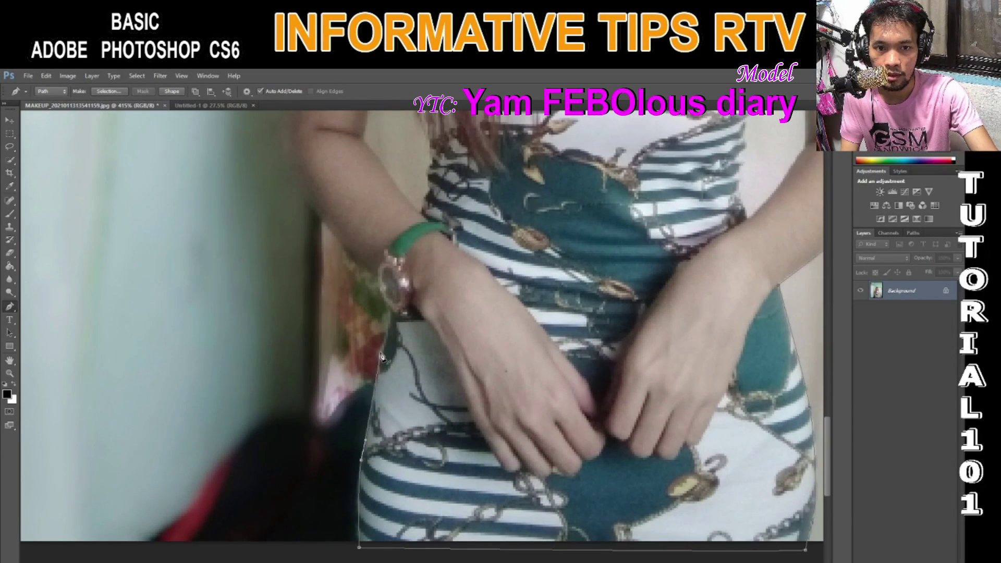
scroll(396, 360, up, 2)
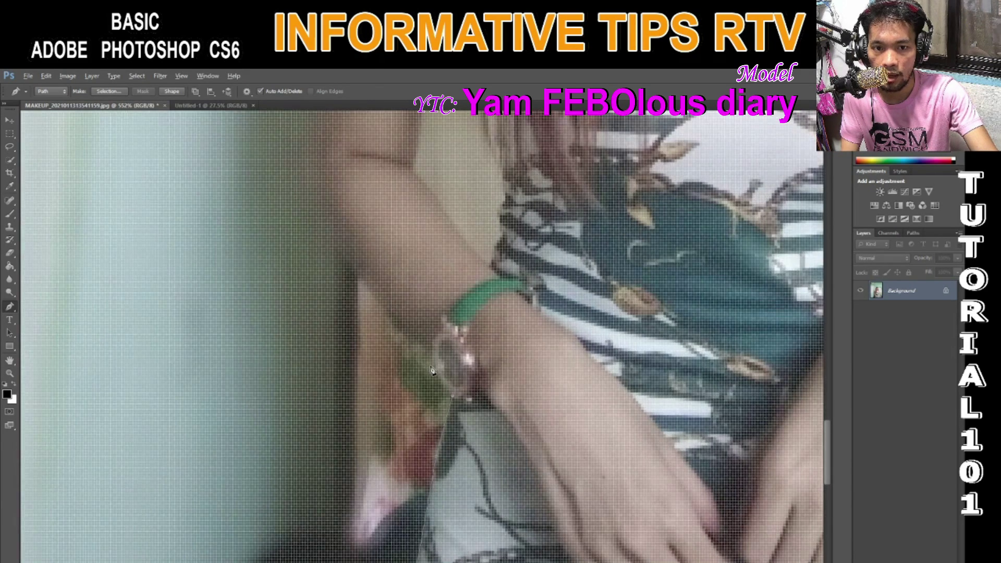
scroll(432, 370, down, 2)
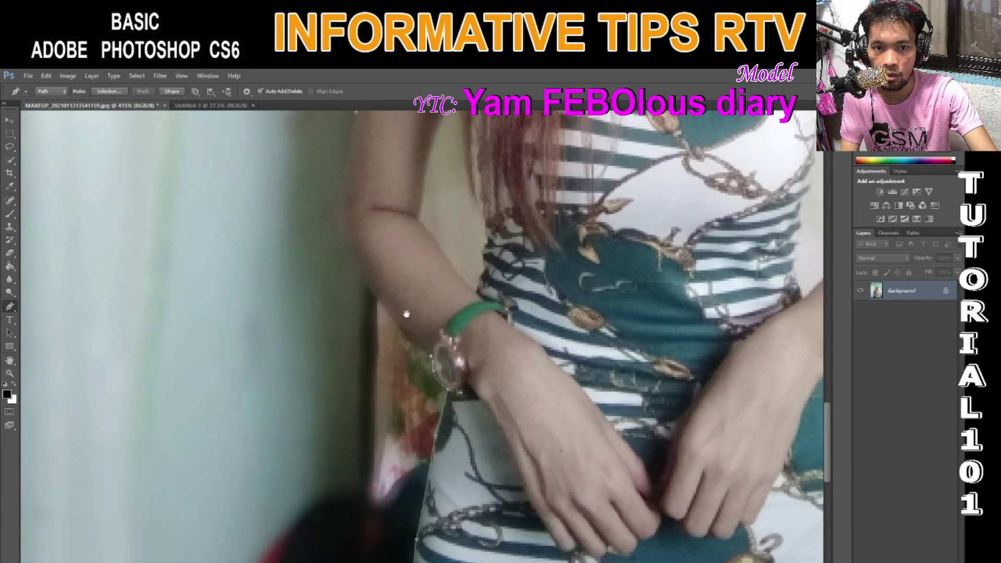
drag(407, 314, 454, 373)
drag(416, 346, 407, 331)
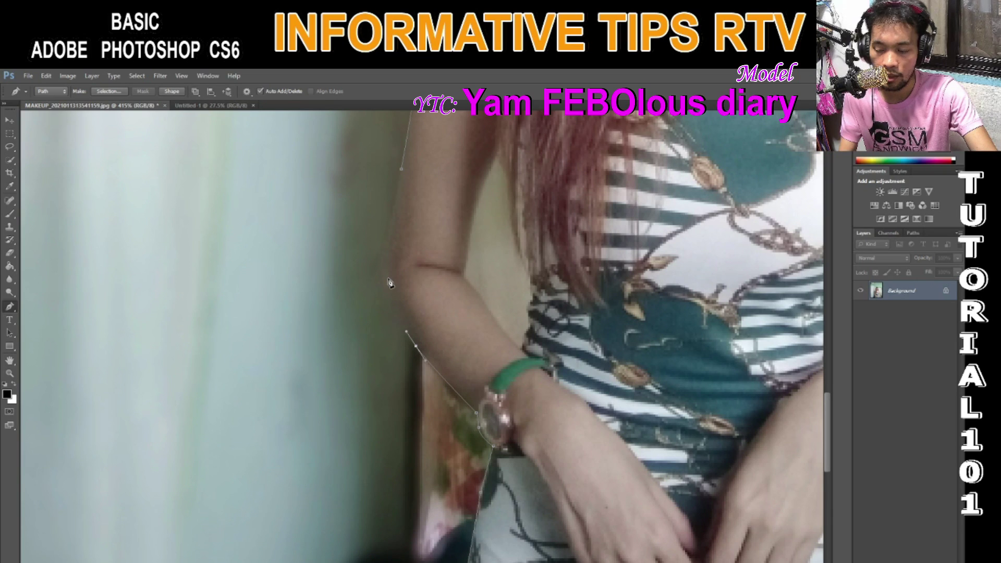
Step: Continue the path around the elbow and up the outer upper arm, closing the outline at its starting point
scroll(386, 287, up, 1)
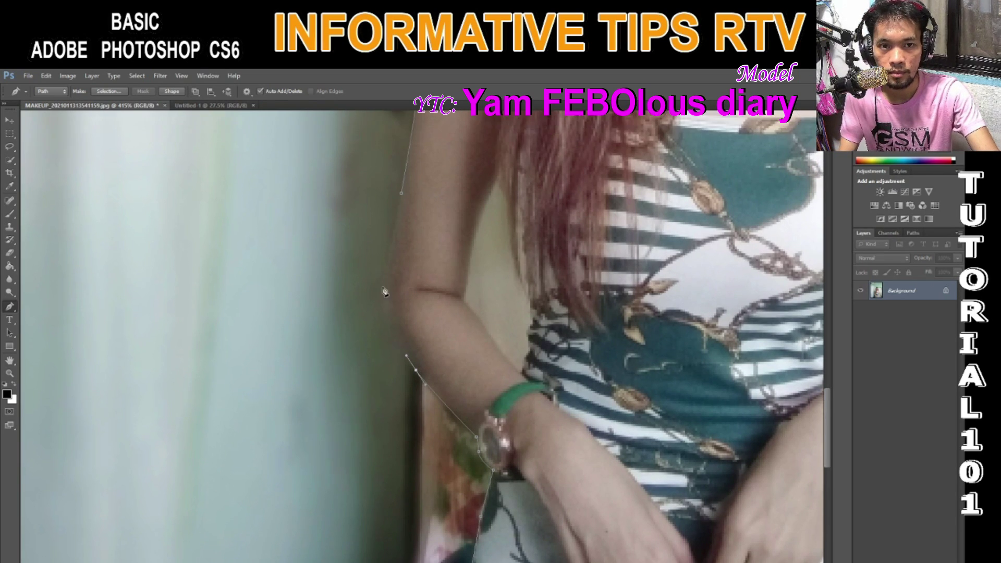
scroll(385, 308, down, 1)
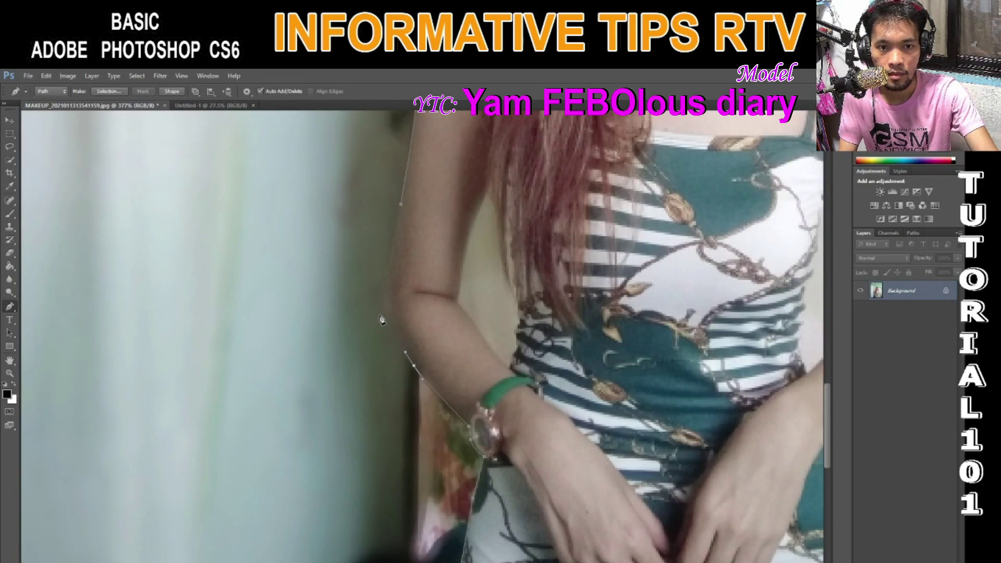
scroll(382, 313, up, 4)
scroll(382, 321, down, 6)
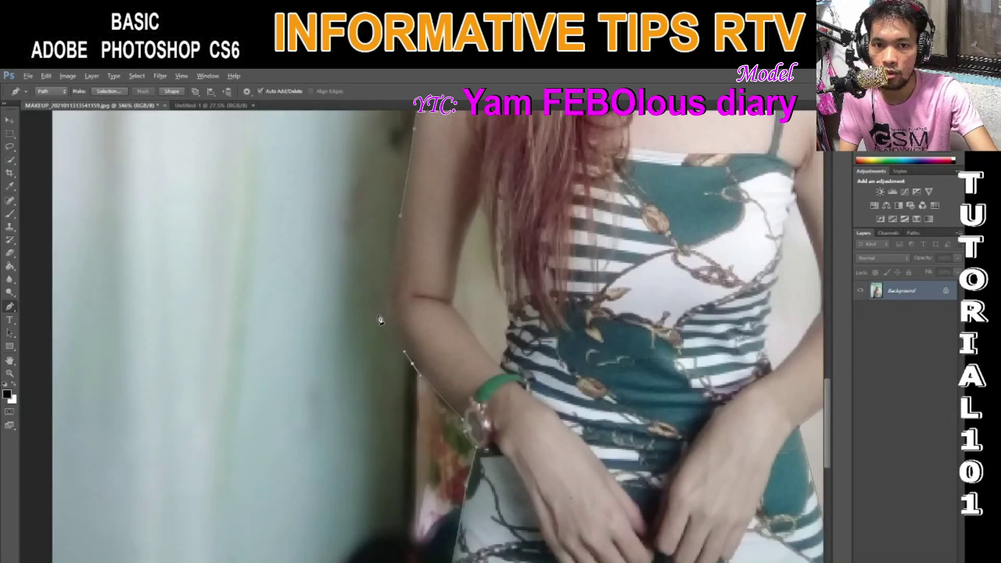
scroll(367, 318, up, 1)
scroll(368, 318, up, 4)
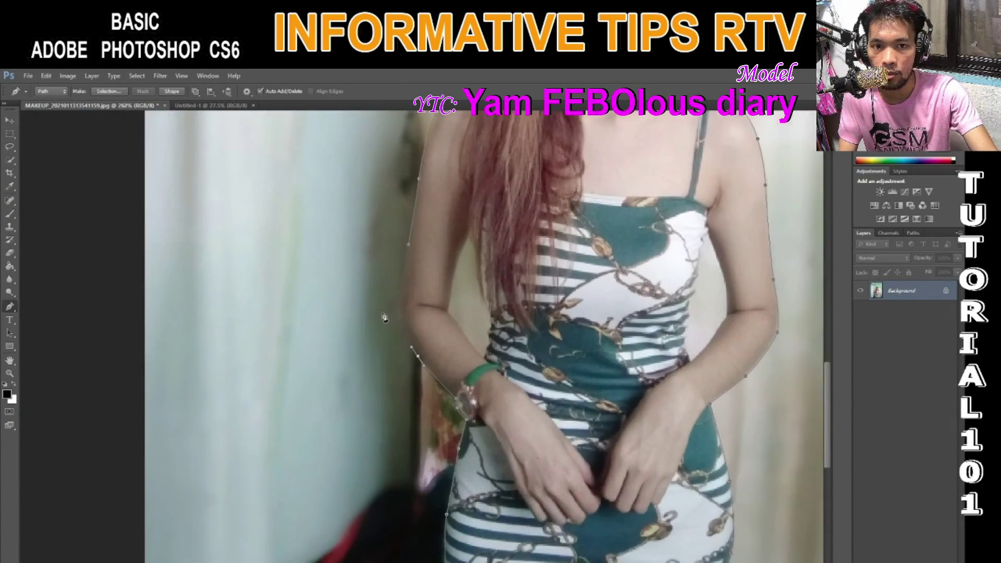
click(400, 309)
scroll(425, 268, up, 2)
click(414, 296)
scroll(424, 267, down, 5)
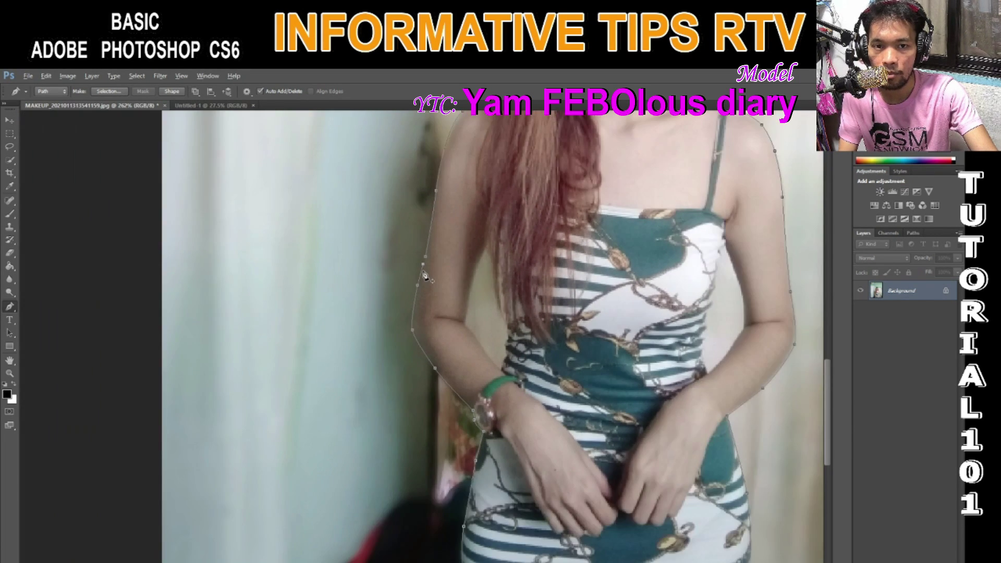
scroll(427, 264, up, 6)
key(alt)
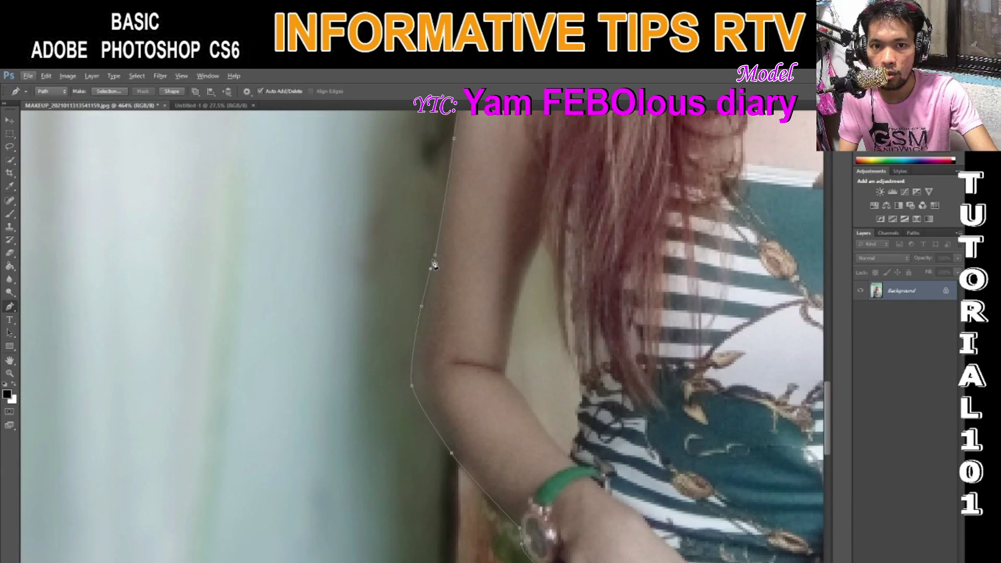
scroll(448, 272, up, 2)
scroll(448, 272, up, 3)
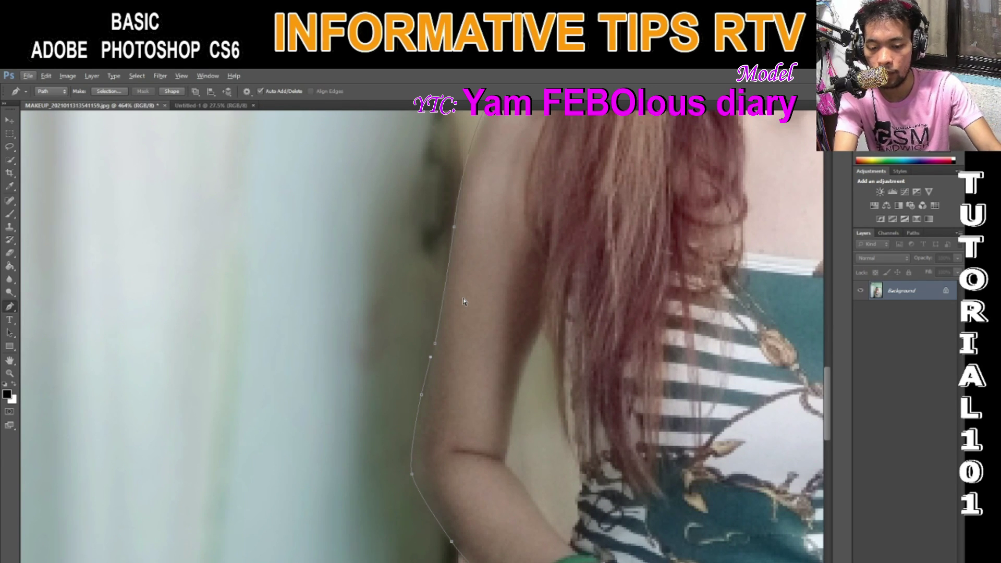
Step: Convert the closed path into a selection around the woman and check the outline from head to hips
key(ctrl+Return)
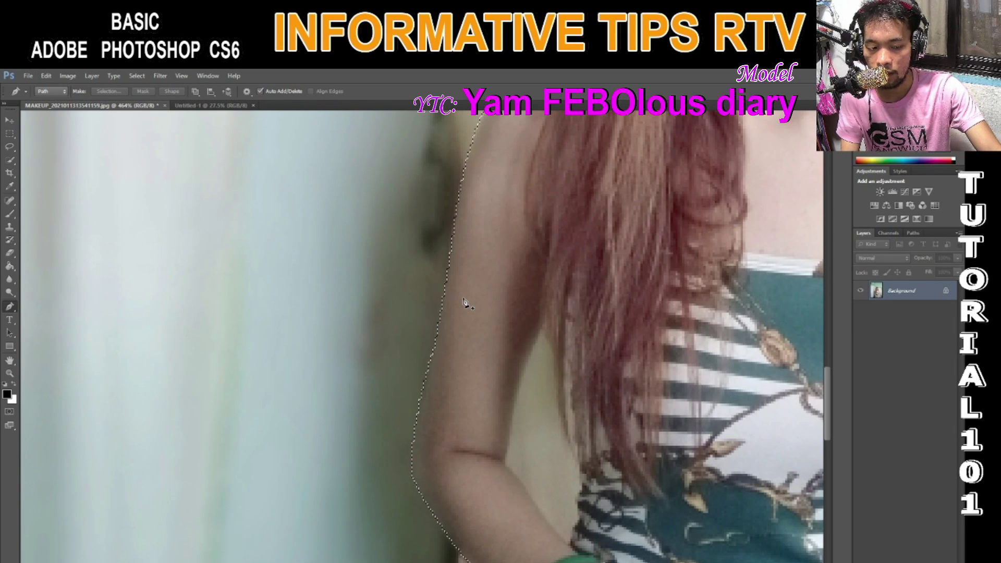
scroll(466, 303, down, 6)
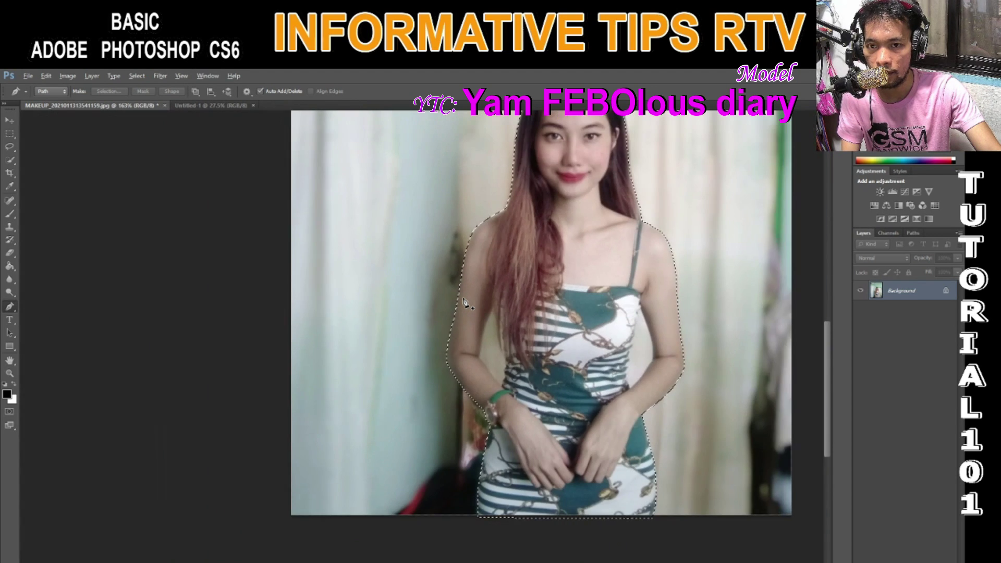
scroll(443, 384, up, 3)
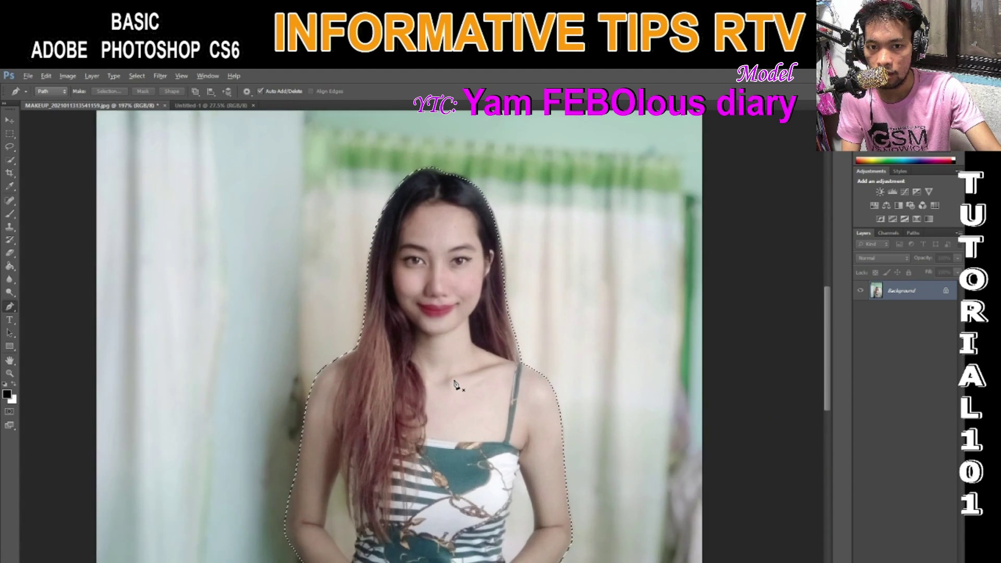
scroll(443, 392, down, 3)
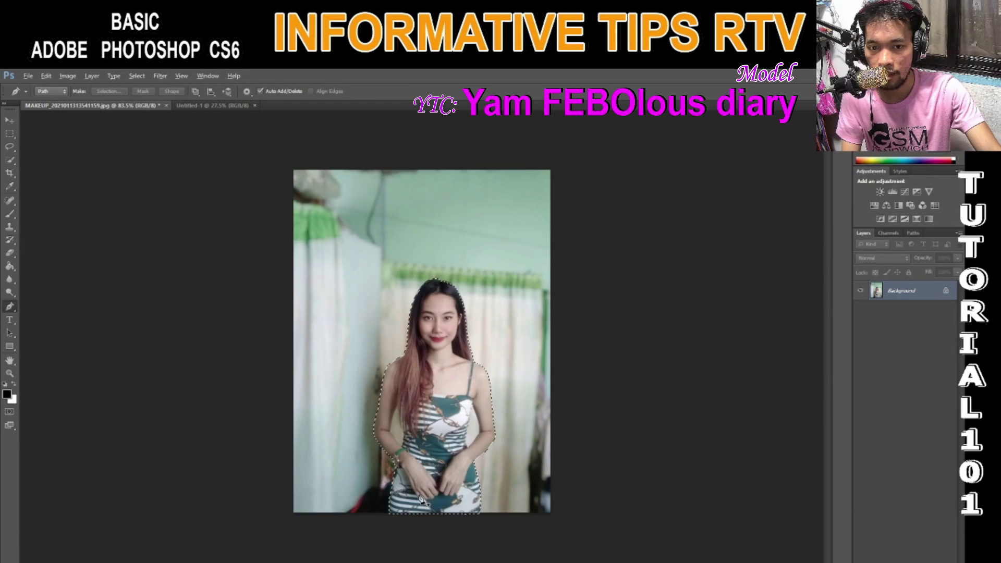
scroll(438, 495, up, 1)
scroll(437, 497, down, 1)
scroll(437, 497, up, 2)
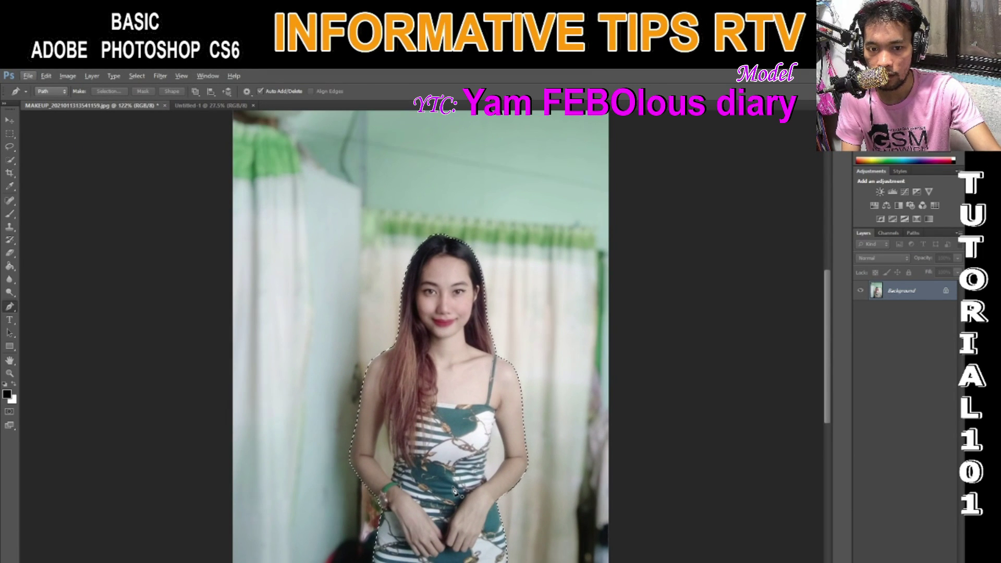
scroll(454, 412, up, 2)
scroll(454, 410, down, 2)
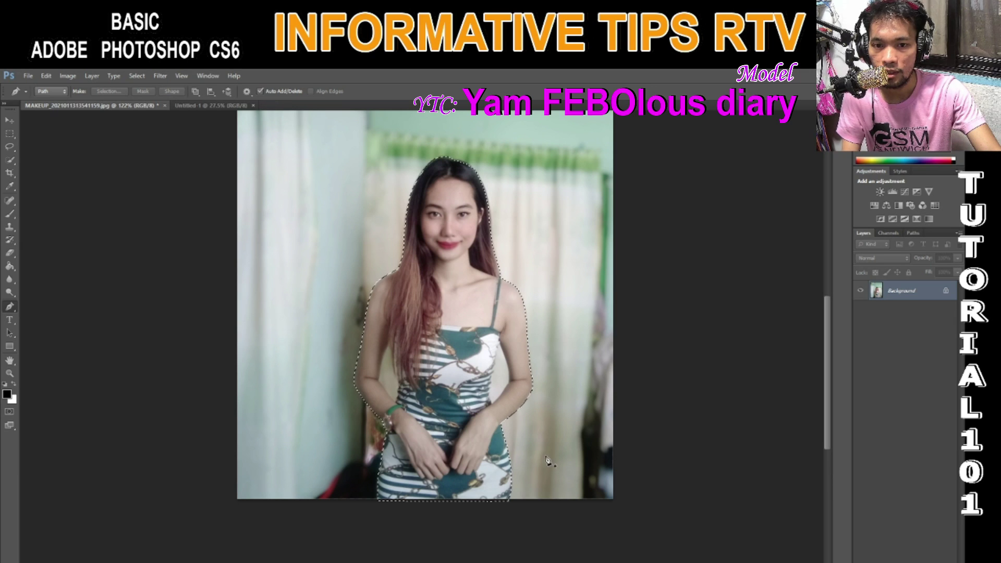
Step: Convert the locked Background into a regular layer named after the model, keeping Normal mode and 100% opacity
double_click(945, 293)
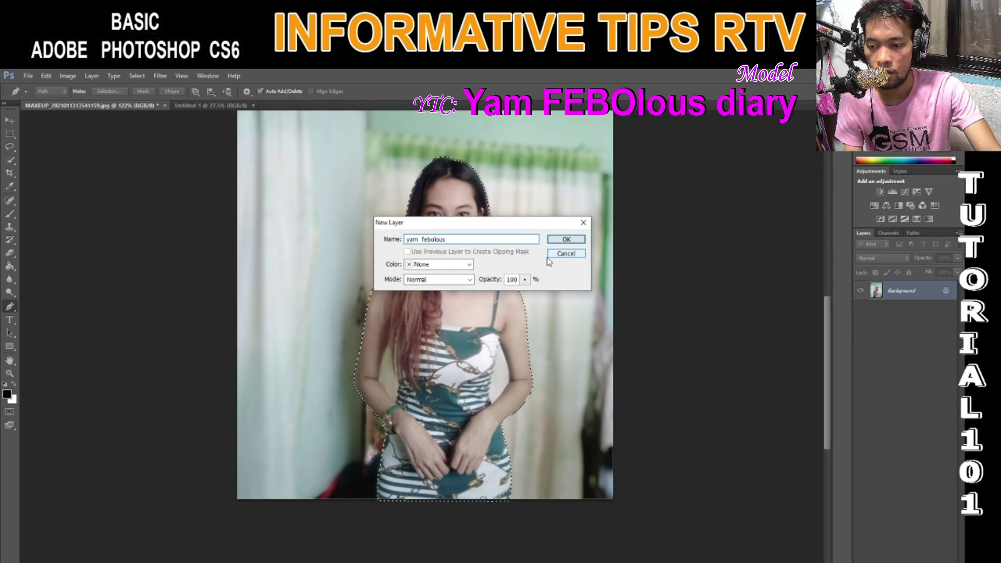
click(566, 239)
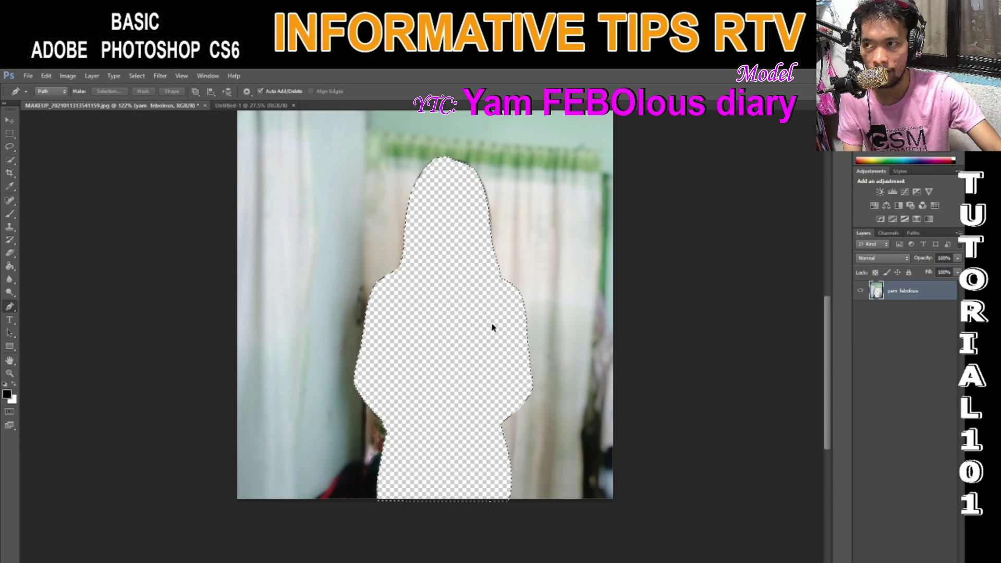
Step: Undo the deletion of the selected woman from the photo
key(ctrl+z)
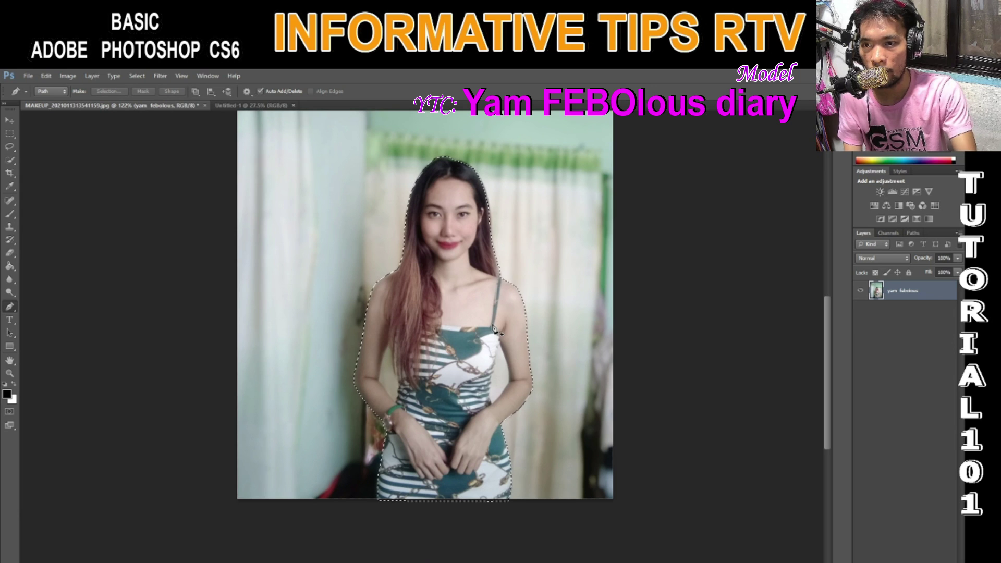
scroll(494, 329, up, 5)
scroll(494, 328, down, 2)
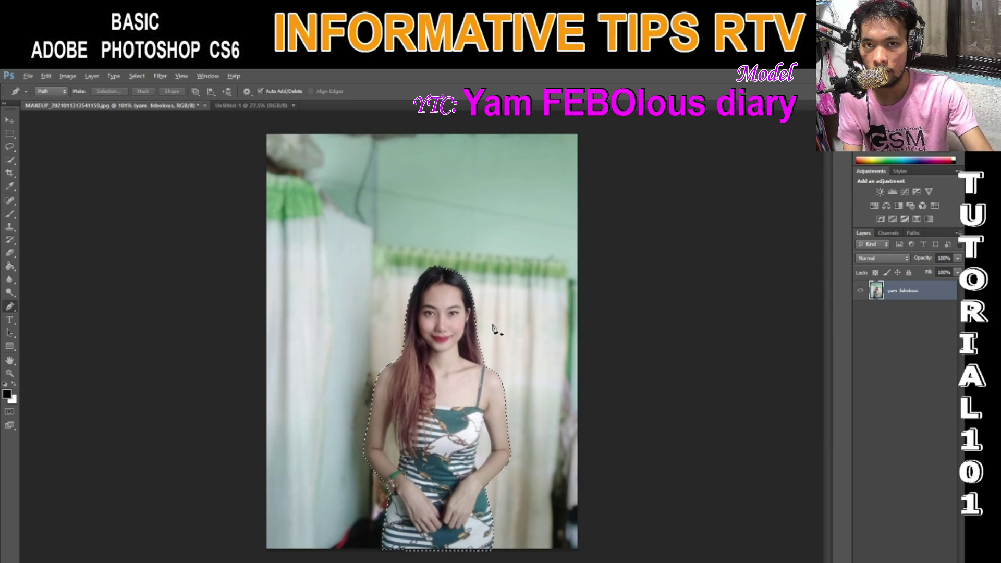
scroll(495, 329, up, 1)
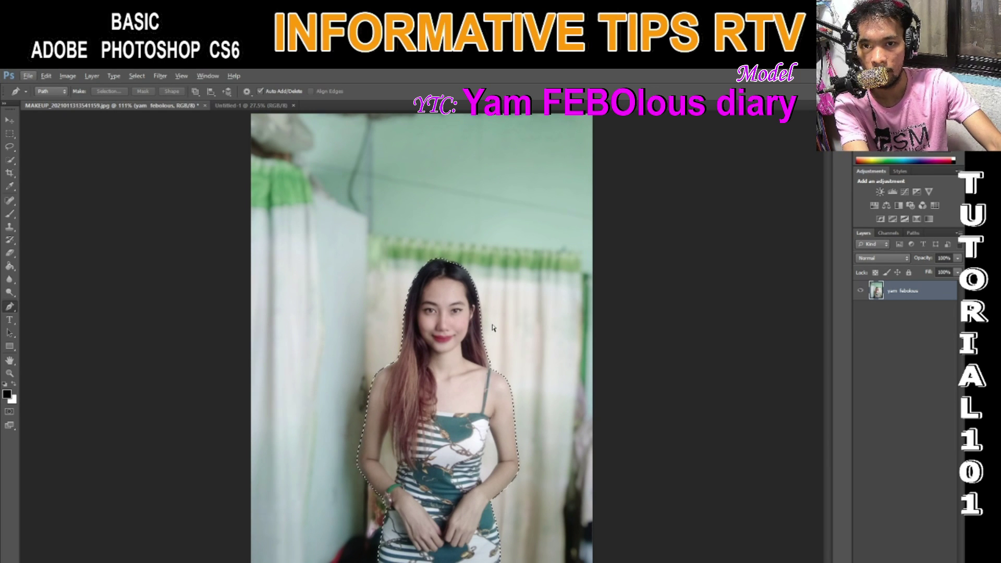
Step: Invert the selection, delete the background around the woman, and clear the selection
key(ctrl+shift+i)
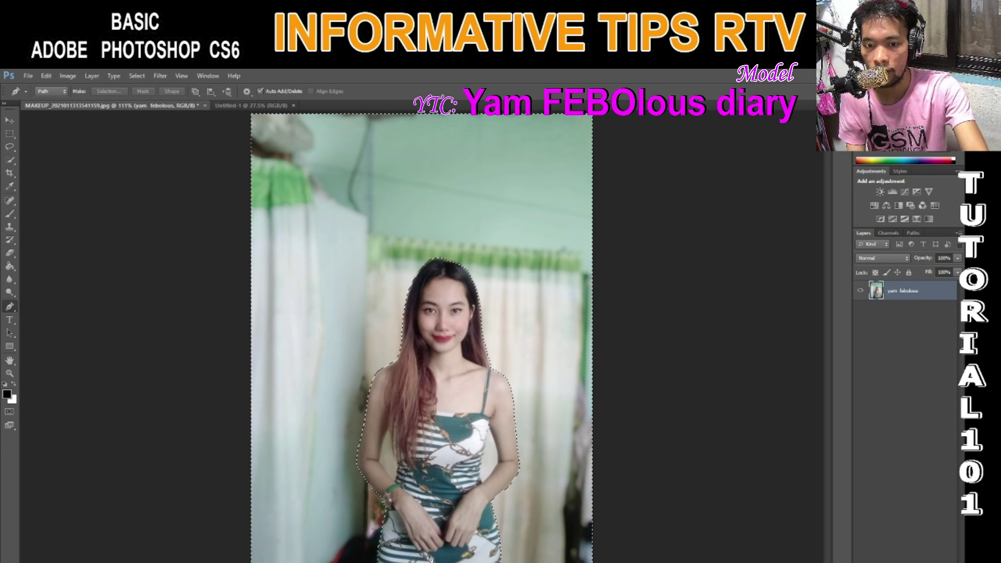
scroll(412, 558, down, 3)
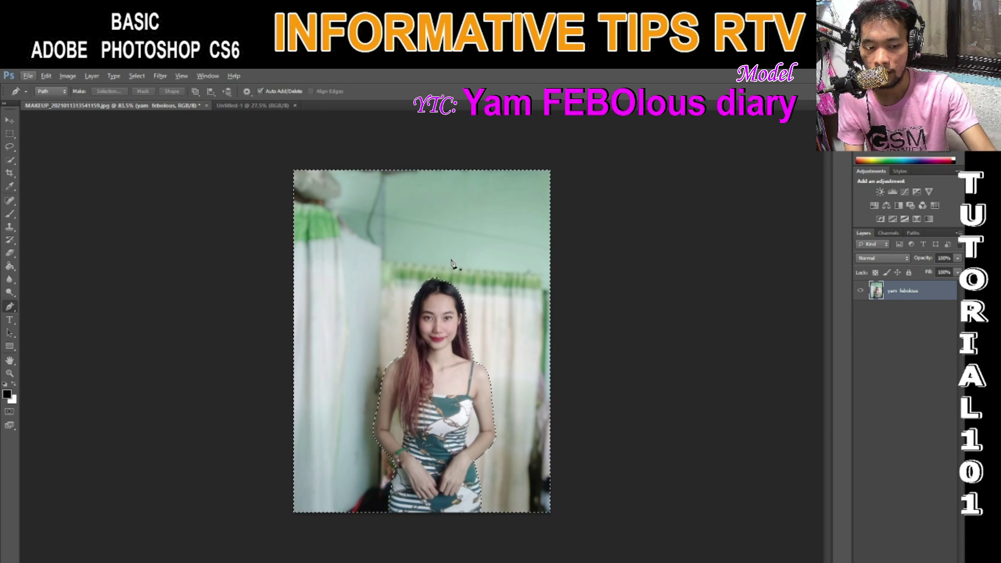
key(alt)
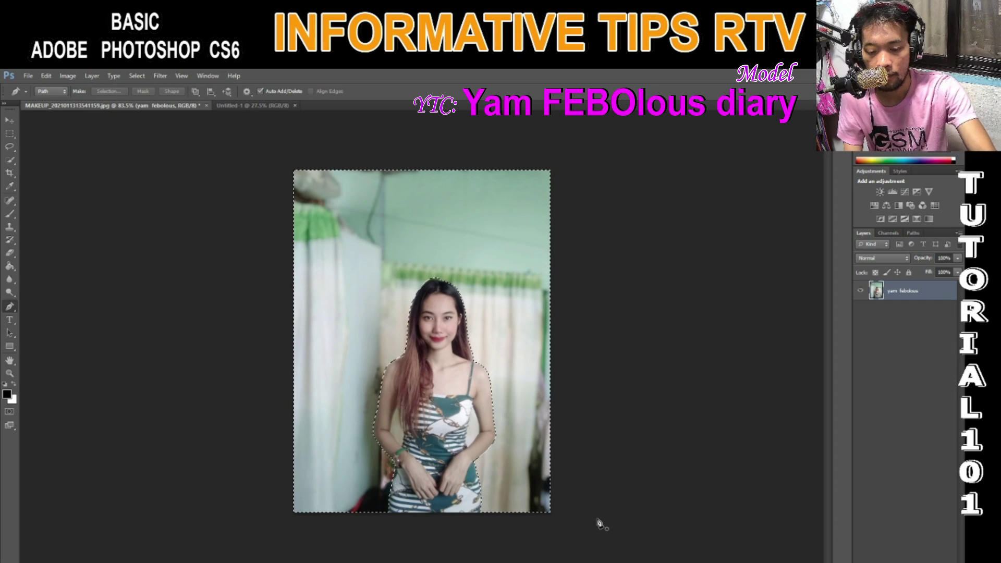
key(Delete)
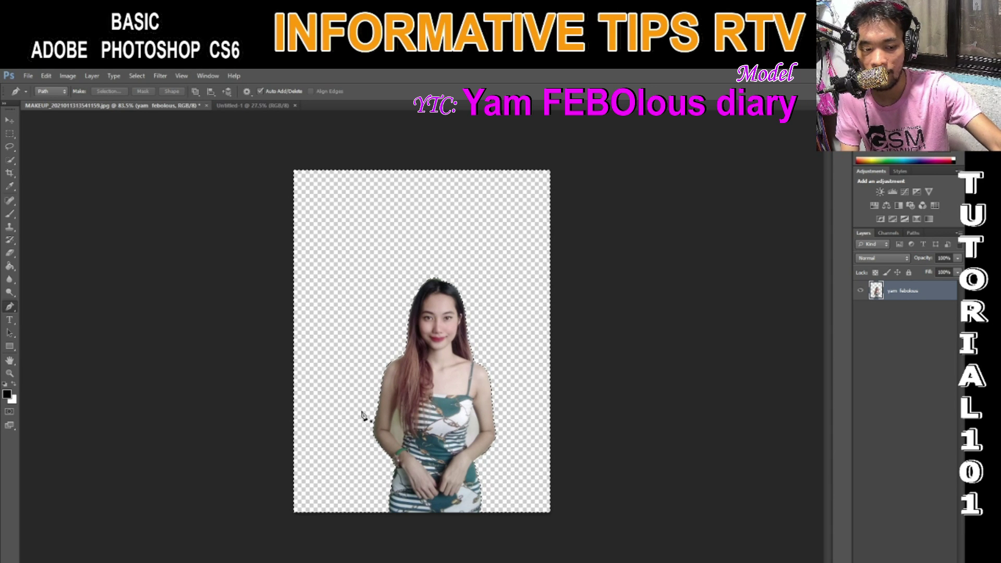
key(ctrl+d)
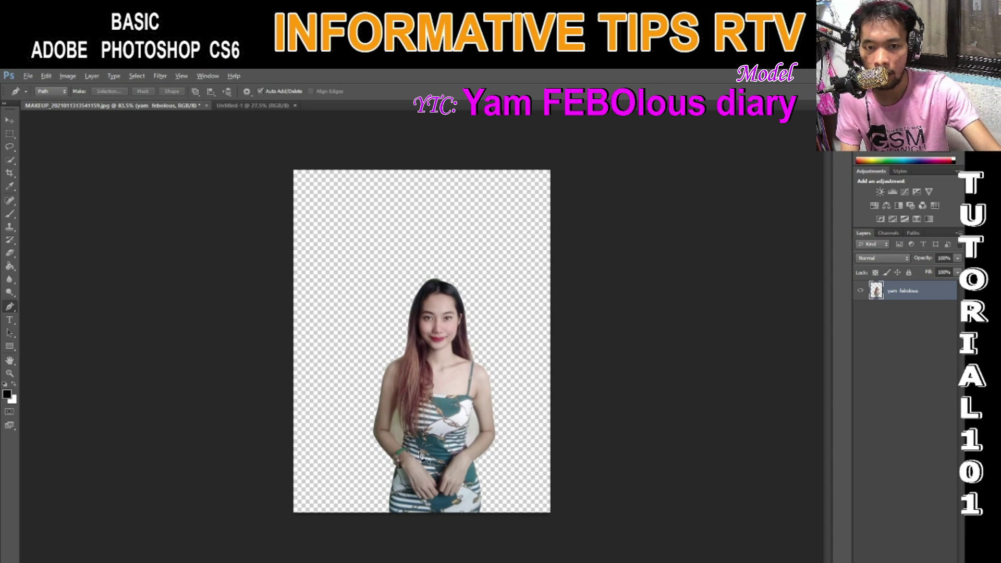
Step: Start a new path on the leftover background between arm and waist, following the inner edge of the photo's left-side forearm
scroll(422, 457, up, 5)
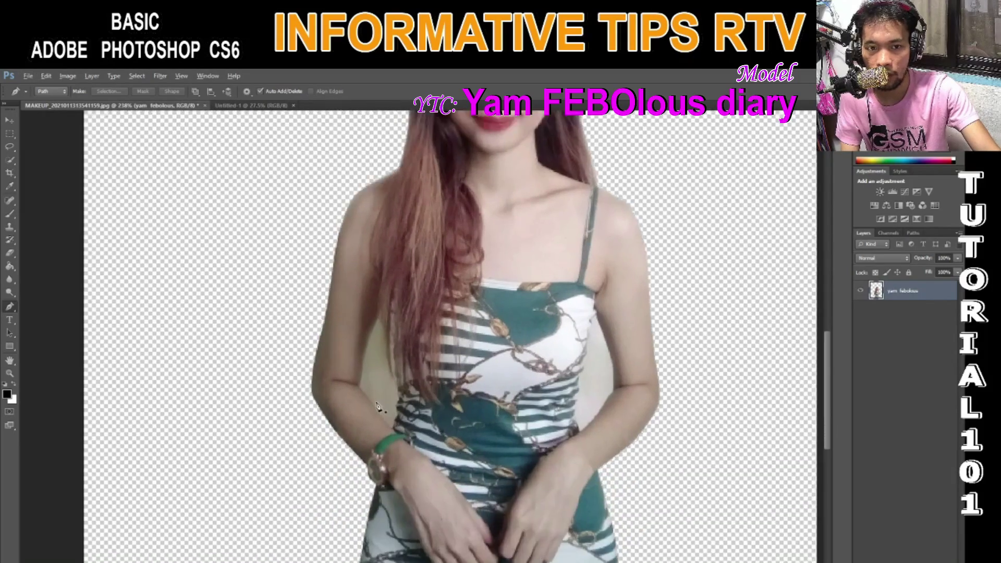
scroll(379, 407, up, 2)
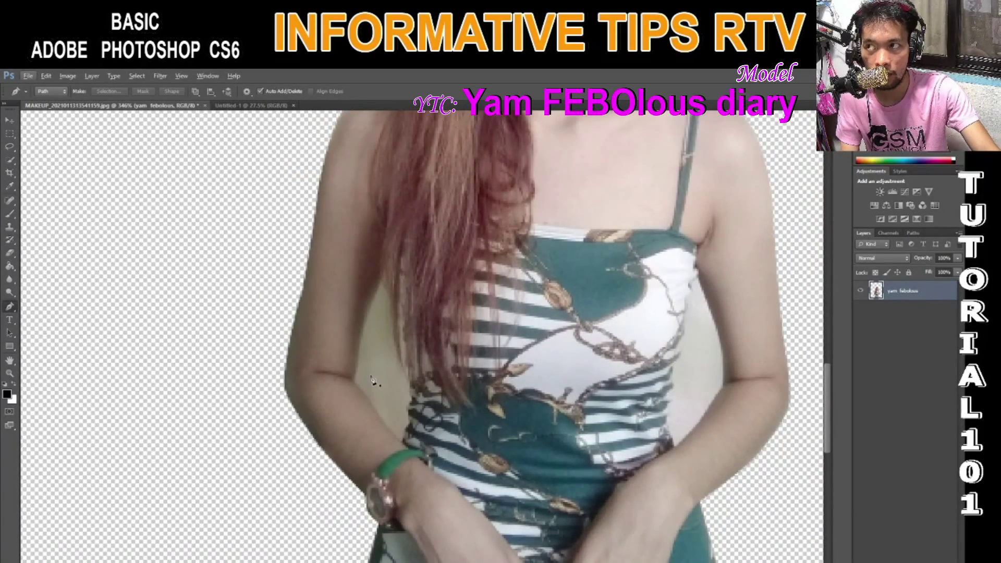
scroll(375, 412, up, 1)
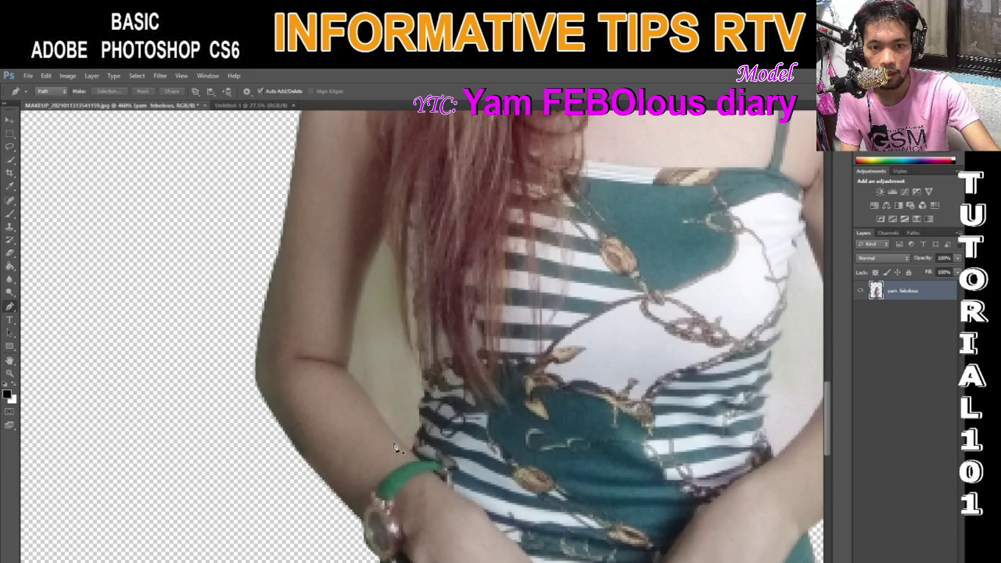
scroll(411, 453, up, 1)
click(380, 412)
click(364, 389)
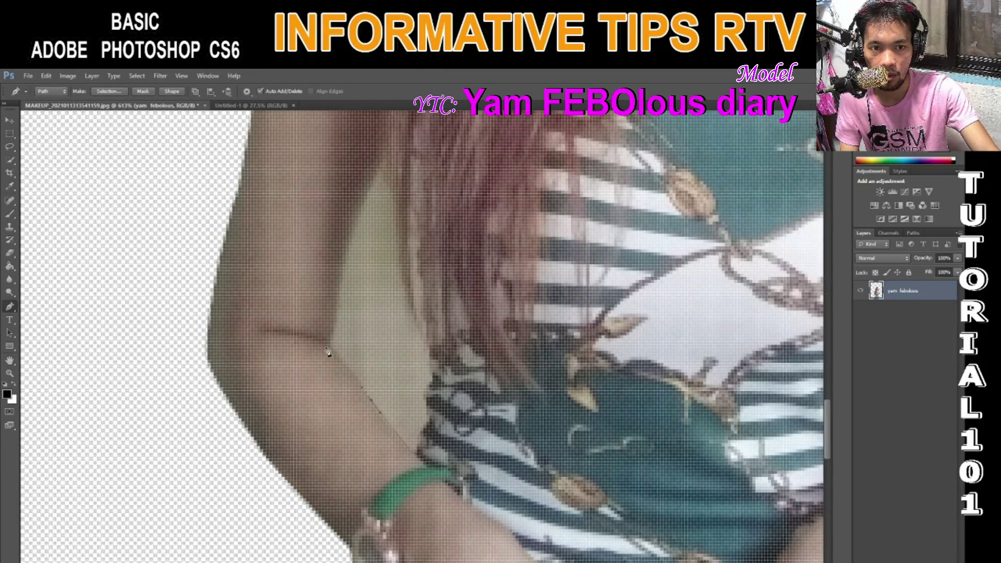
Step: Complete the path around the leftover gap, up the inner upper arm and down the hair and waist edge to its start
scroll(367, 304, up, 5)
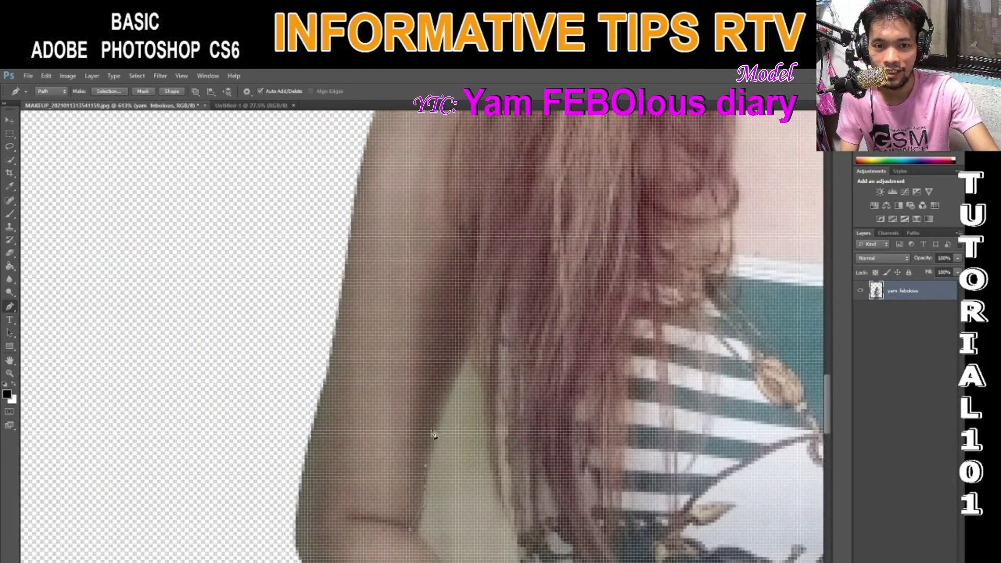
scroll(478, 365, down, 2)
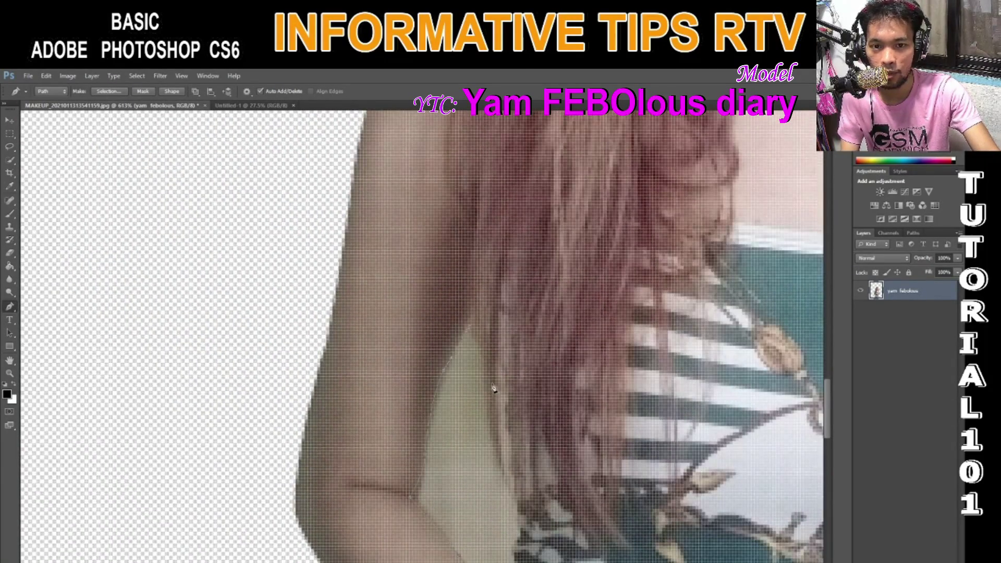
click(508, 483)
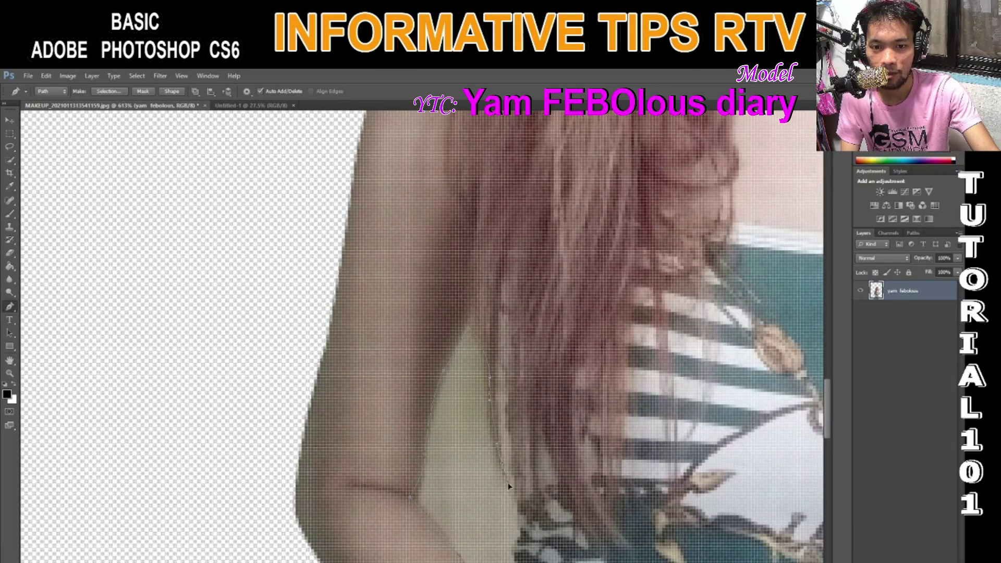
scroll(513, 485, down, 6)
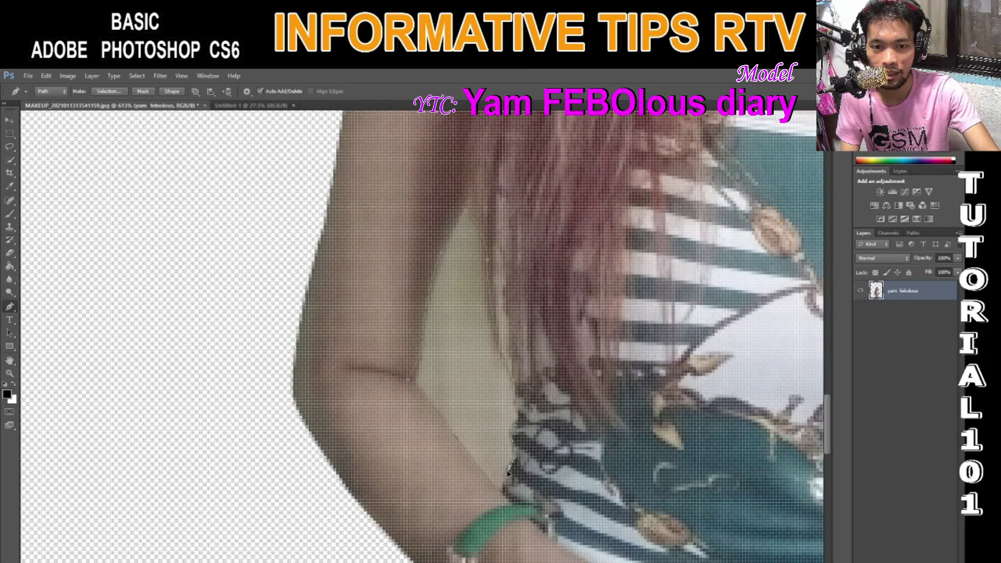
scroll(509, 473, down, 3)
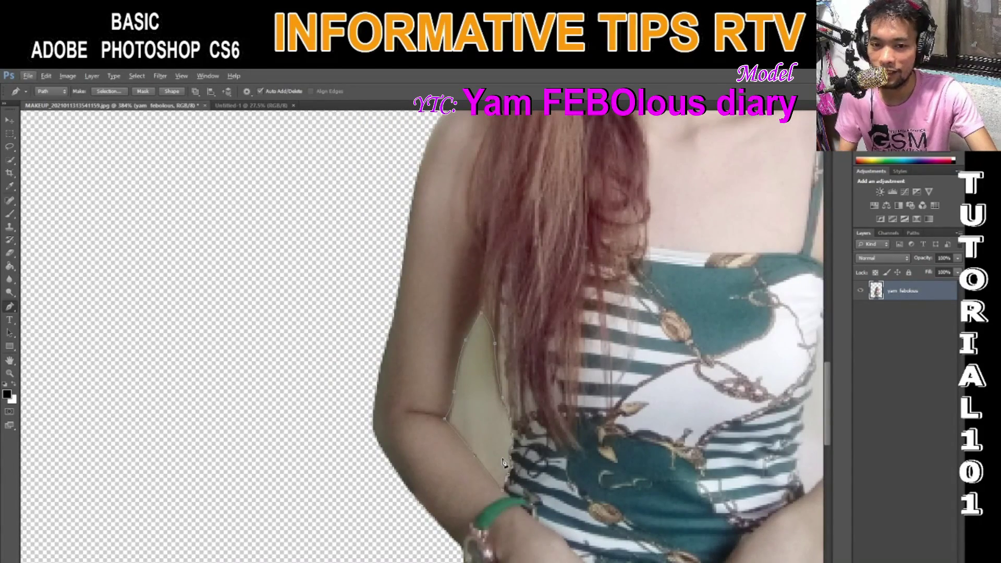
scroll(504, 462, down, 4)
scroll(501, 462, up, 5)
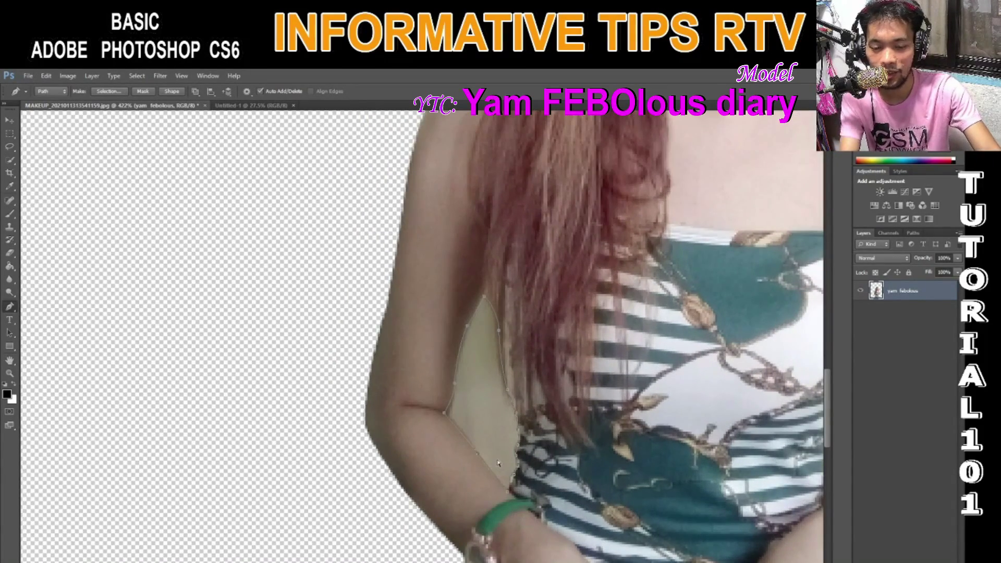
Step: Turn the path into a selection, delete the background in the gap between arm and waist, and clear the selection
key(ctrl+Return)
key(Delete)
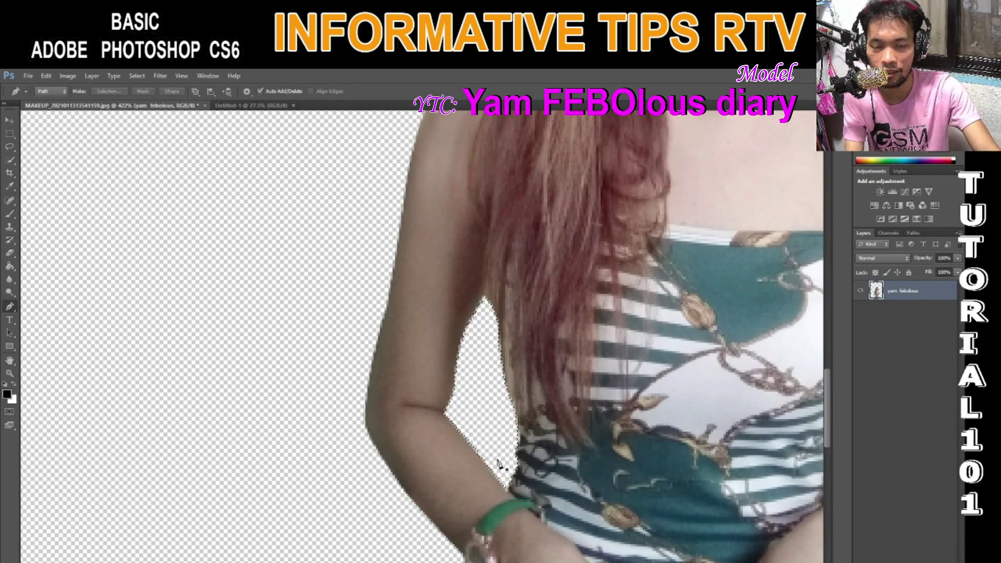
scroll(504, 461, down, 4)
scroll(570, 431, up, 3)
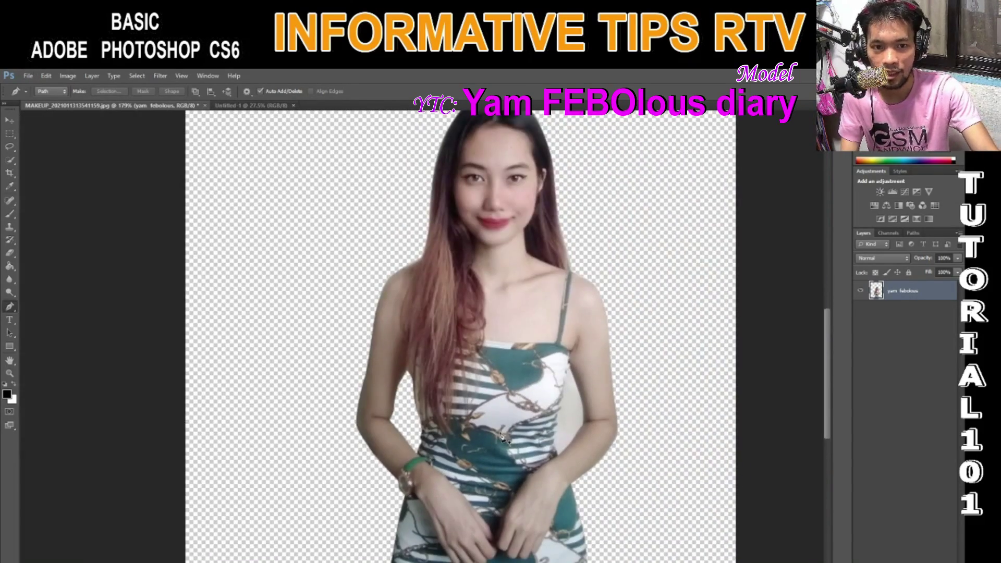
Step: Start a path on the gap beside the other arm, tracing the dress edge from the forearm up past the waist
scroll(570, 431, up, 4)
drag(545, 484, 536, 472)
click(536, 463)
click(535, 443)
click(537, 429)
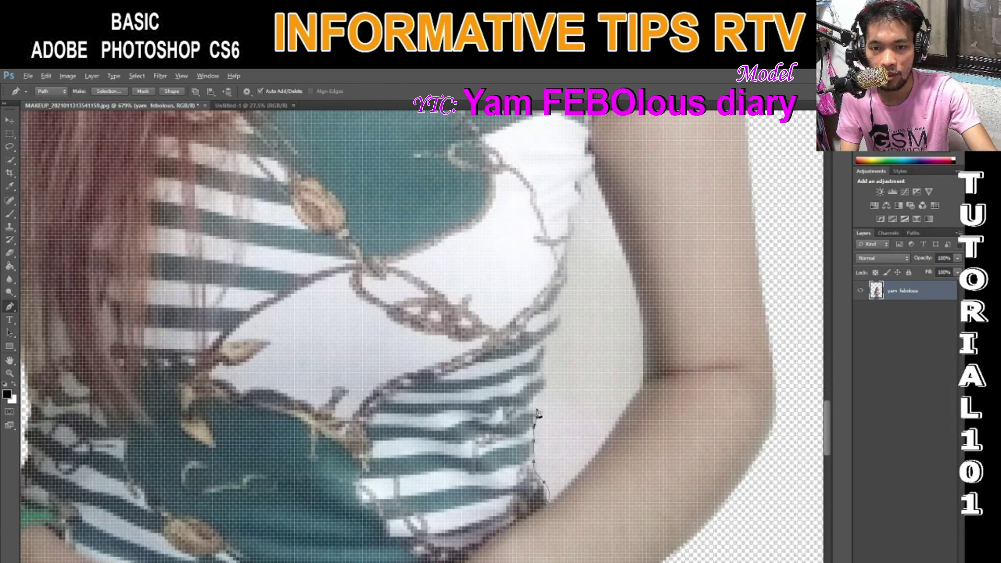
scroll(540, 415, up, 1)
click(538, 407)
click(543, 395)
click(547, 389)
click(550, 379)
click(547, 368)
click(549, 355)
Step: Extend the path up the dress's side to the armpit and down the inner edge of the upper arm
drag(557, 303, 578, 419)
click(577, 416)
click(586, 388)
click(591, 371)
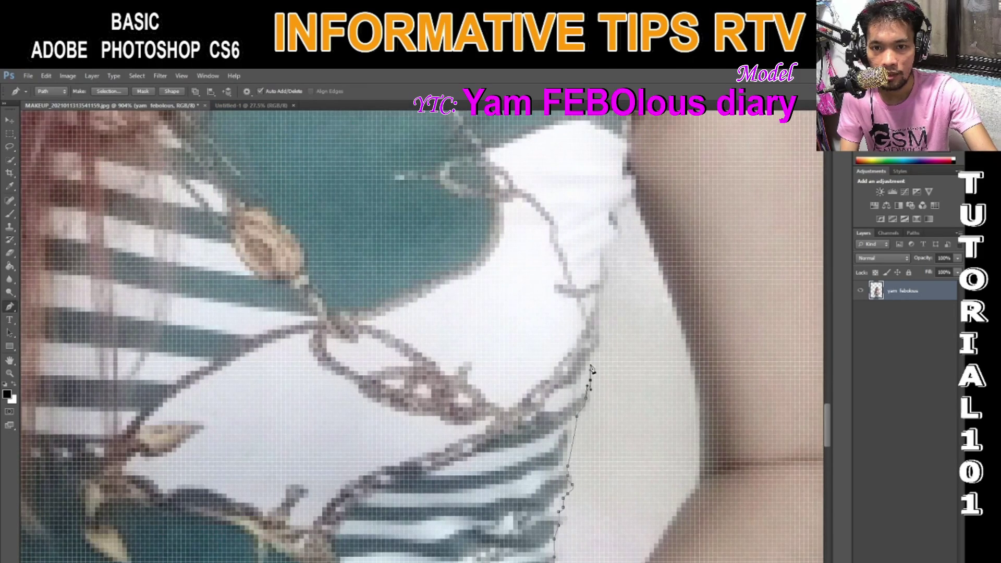
scroll(595, 368, up, 1)
click(609, 356)
click(614, 315)
click(628, 297)
click(629, 282)
click(632, 270)
click(636, 261)
scroll(639, 253, down, 2)
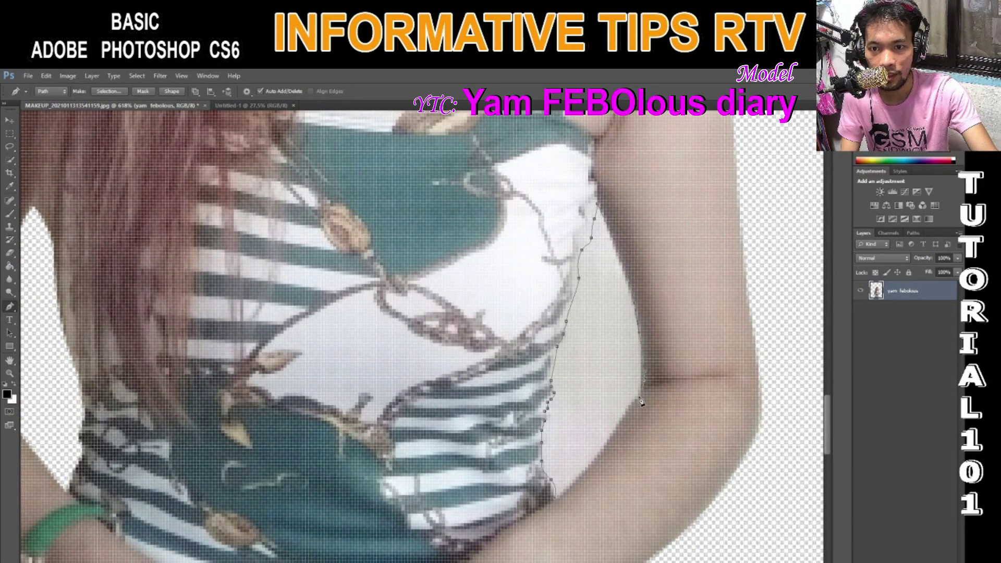
Step: Close the path along the inner forearm, convert it to a selection, delete the enclosed background, and clear the selection
scroll(639, 404, up, 2)
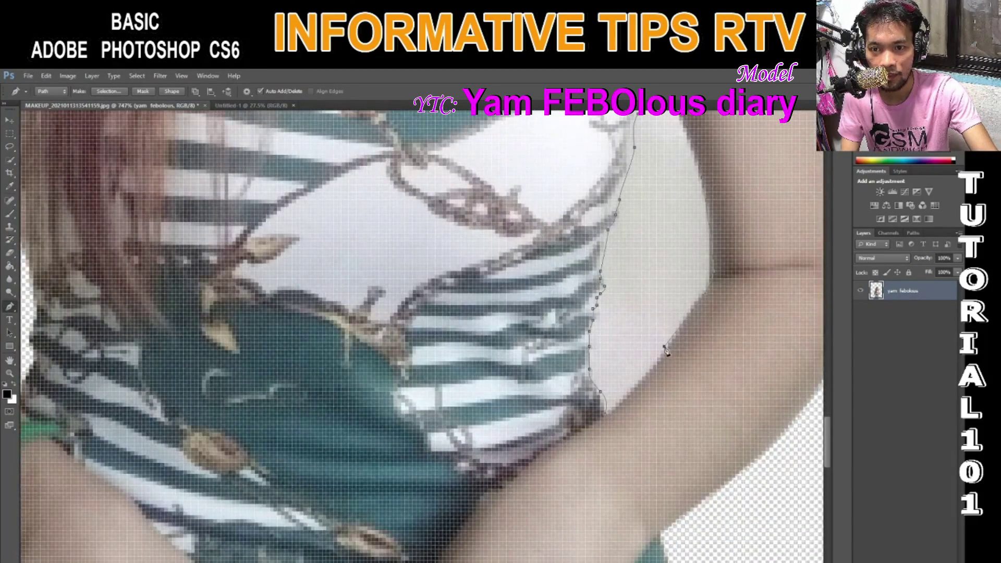
scroll(624, 408, down, 5)
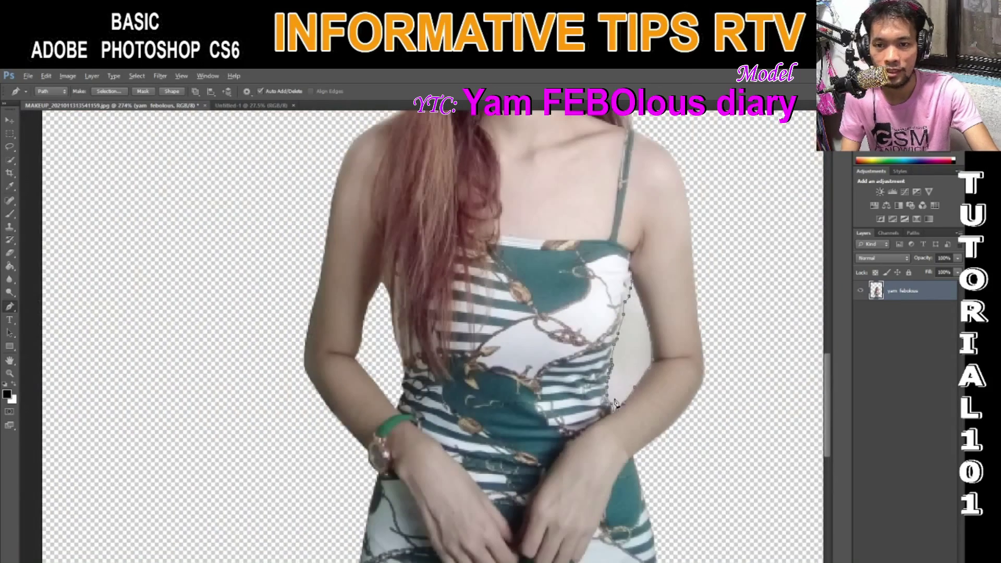
key(ctrl+Return)
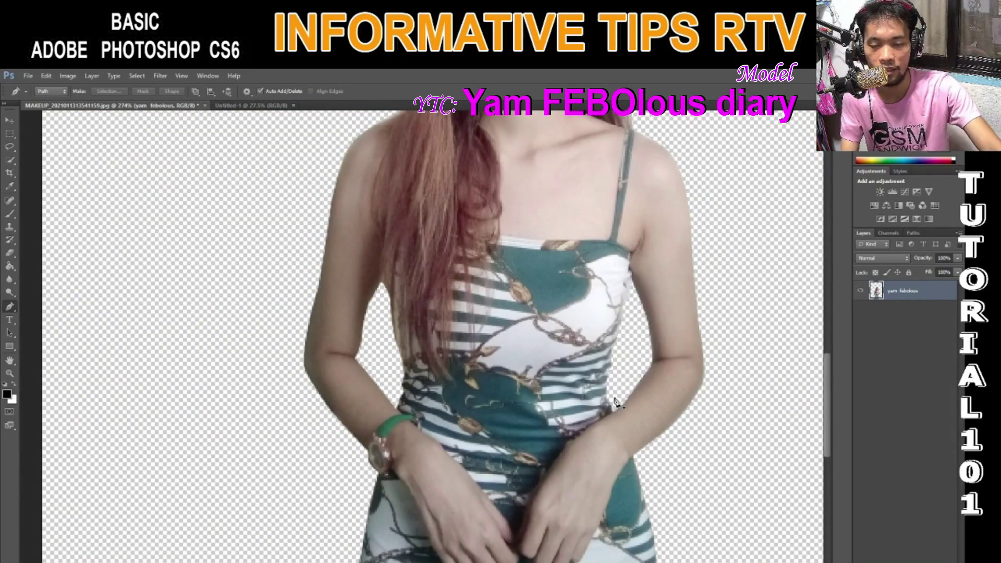
scroll(621, 402, down, 5)
scroll(519, 420, up, 4)
scroll(496, 417, down, 3)
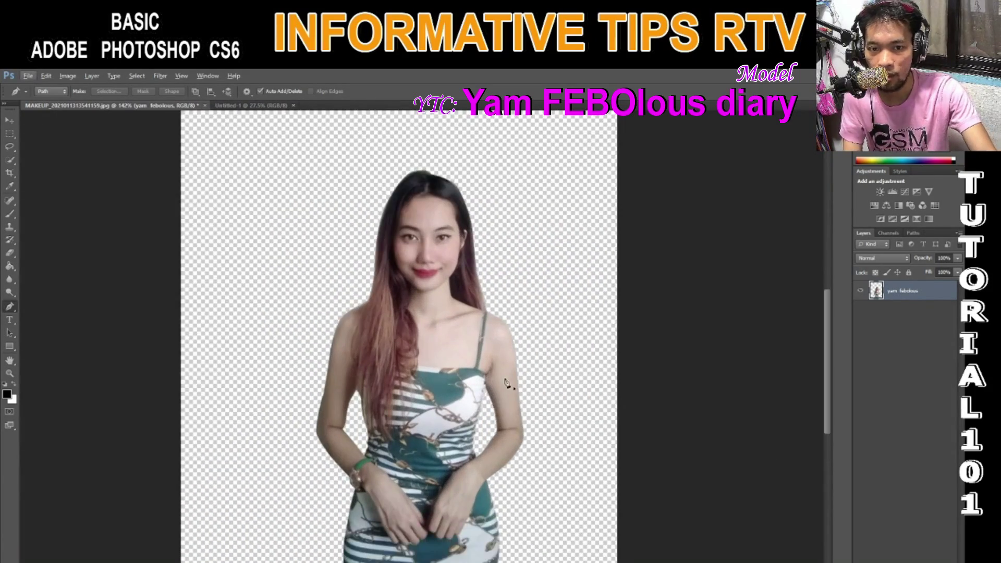
scroll(495, 413, up, 2)
scroll(494, 409, down, 3)
scroll(493, 407, up, 3)
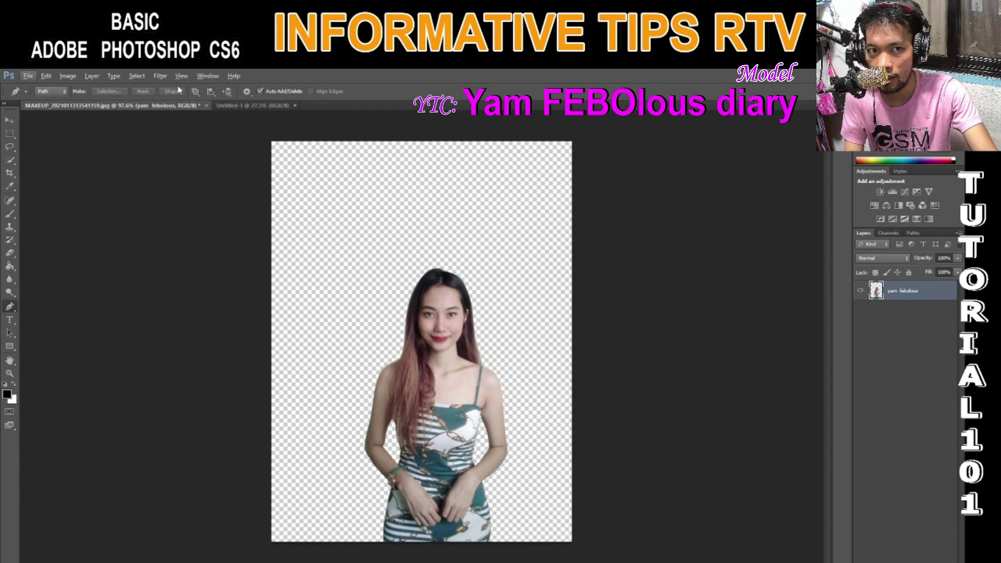
Step: Set up the Crop tool with a custom size of 8 inches wide by 10 inches high
click(240, 108)
click(163, 108)
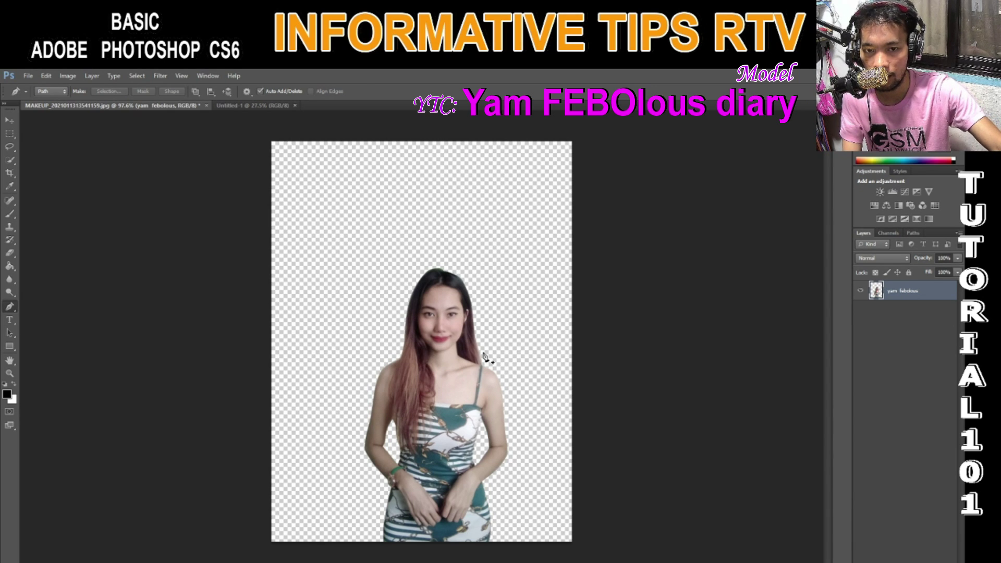
key(c)
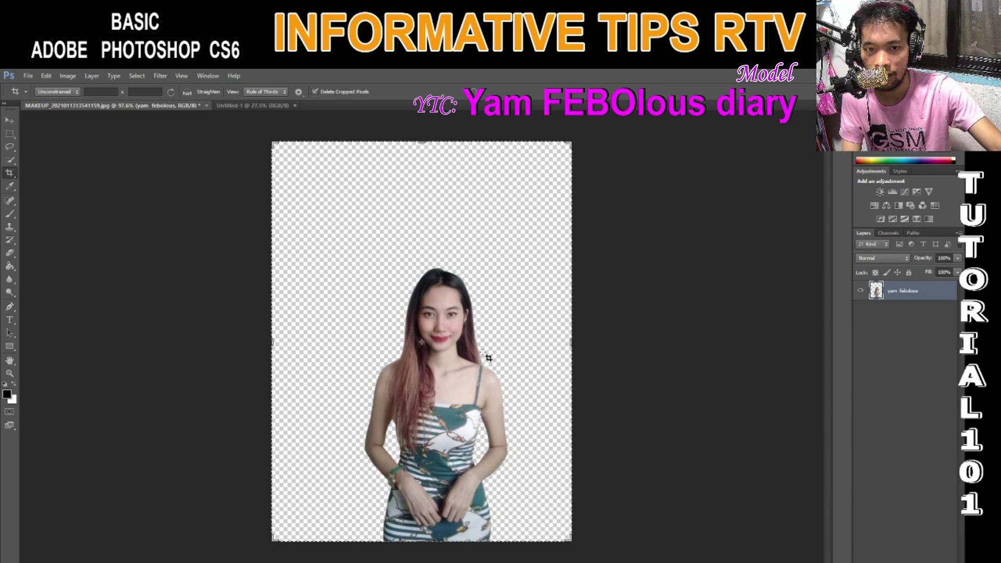
click(56, 93)
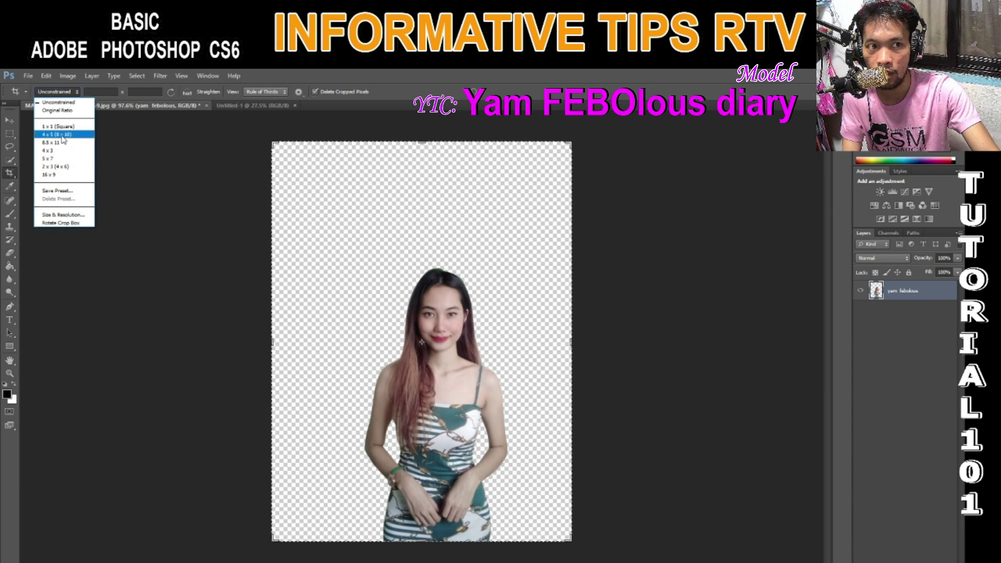
click(70, 215)
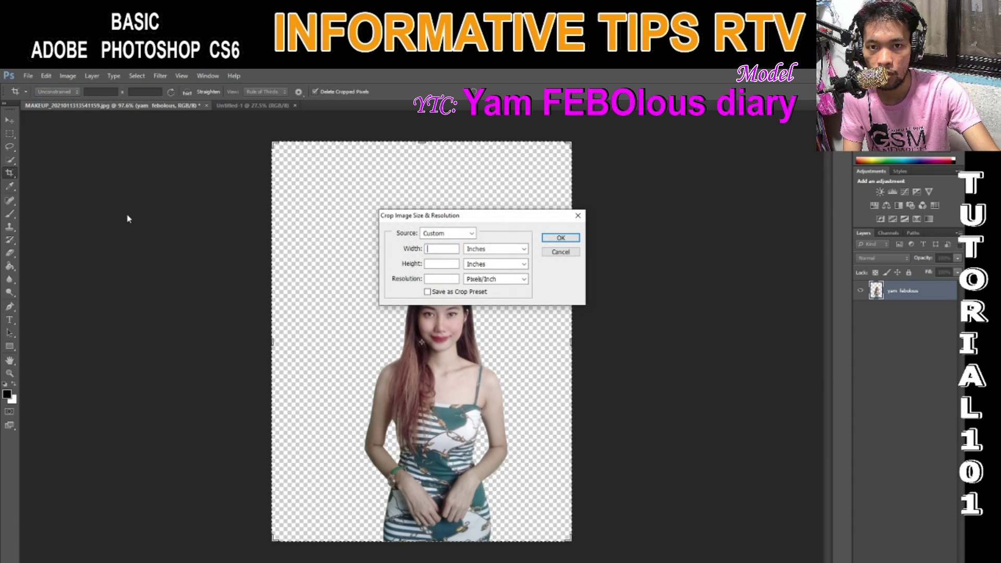
drag(501, 218, 507, 218)
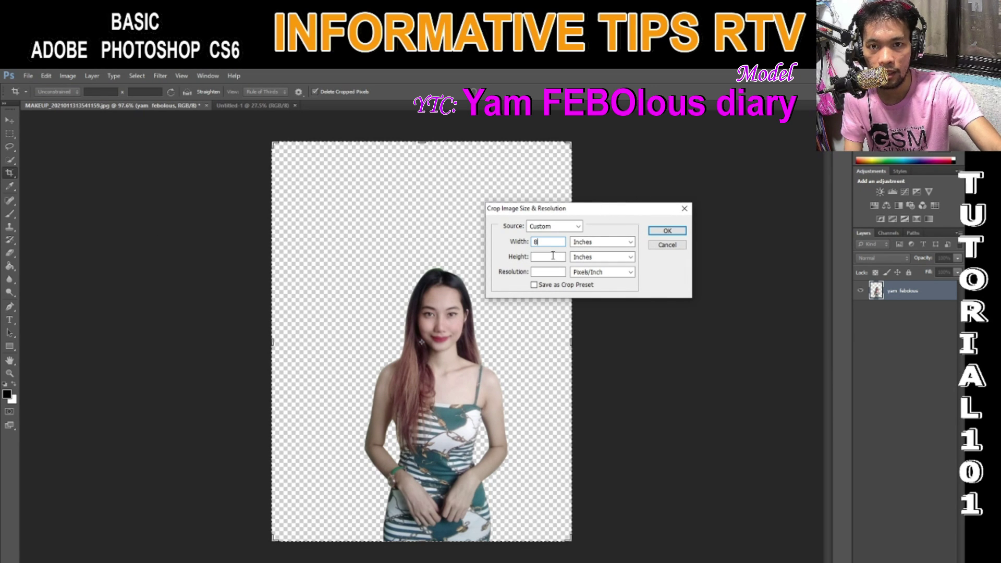
click(602, 242)
click(600, 256)
click(541, 255)
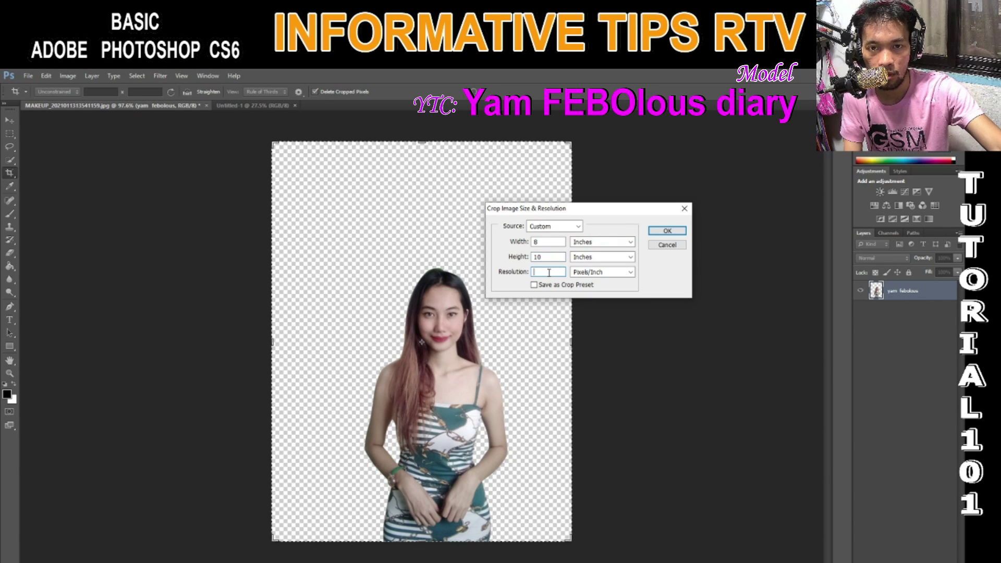
key(Return)
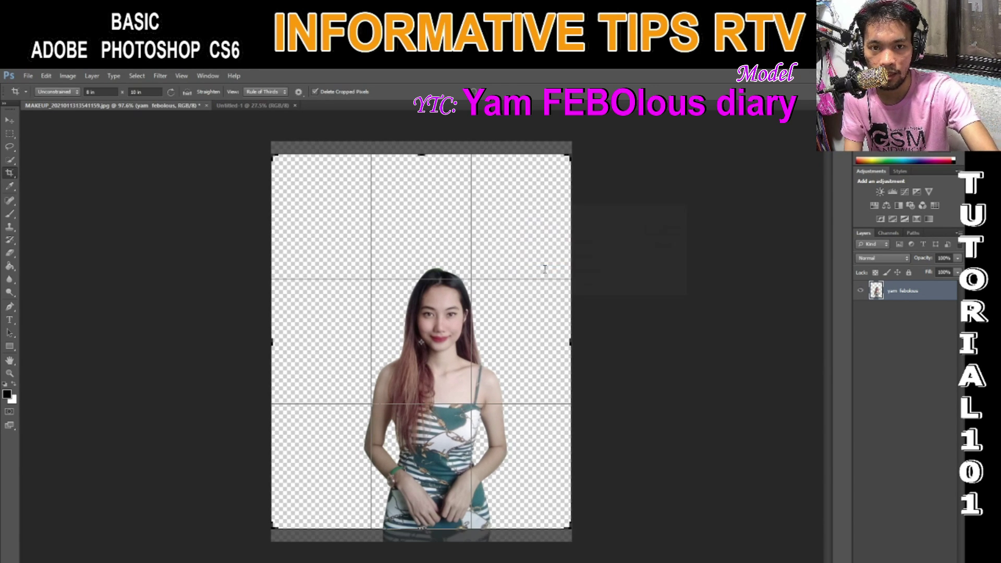
Step: Shrink the crop frame around the woman and reposition the photo so she is framed from head to lower edge
drag(572, 153, 539, 193)
drag(424, 193, 534, 201)
mouse_move(470, 313)
mouse_down()
mouse_move(459, 334)
mouse_move(486, 308)
mouse_up()
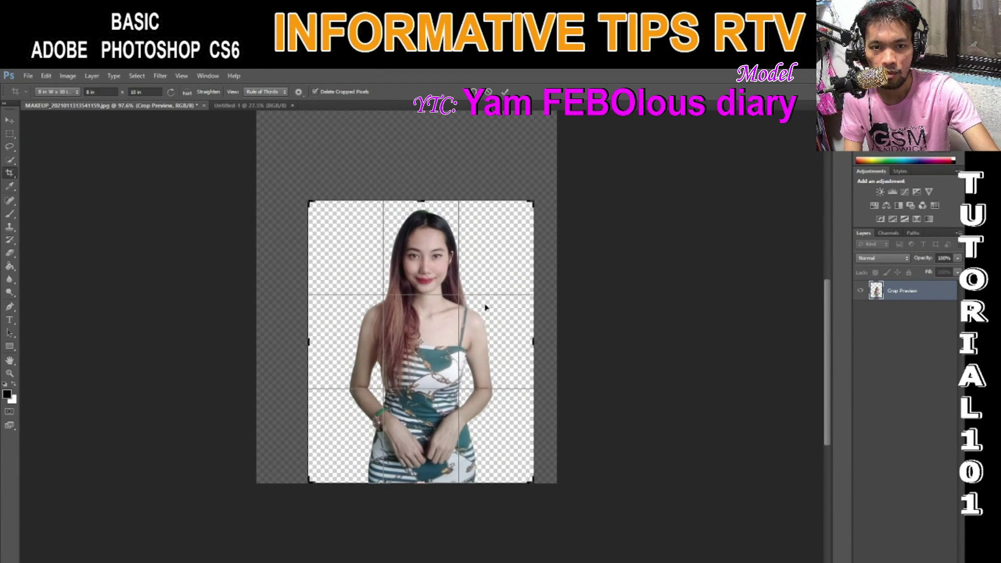
Step: Try a tighter crop frame around the woman's head and upper body
drag(534, 198, 502, 253)
drag(469, 323, 494, 301)
drag(515, 227, 494, 252)
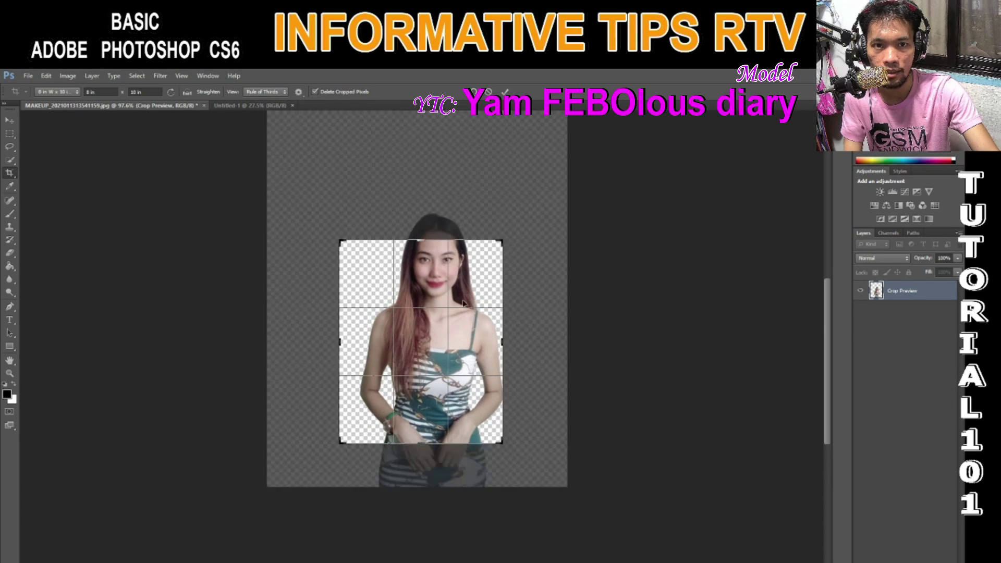
drag(459, 324, 437, 335)
drag(504, 446, 457, 397)
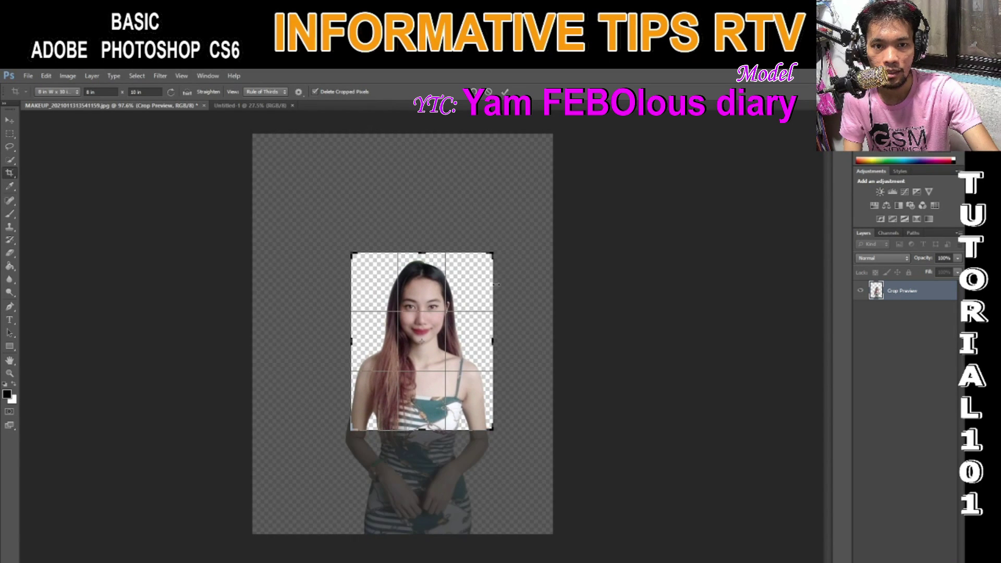
Step: Enlarge the crop frame to cover the woman from her head to the photo's lower edge, centre her in it, and apply the crop
drag(496, 250, 519, 205)
drag(470, 333, 496, 408)
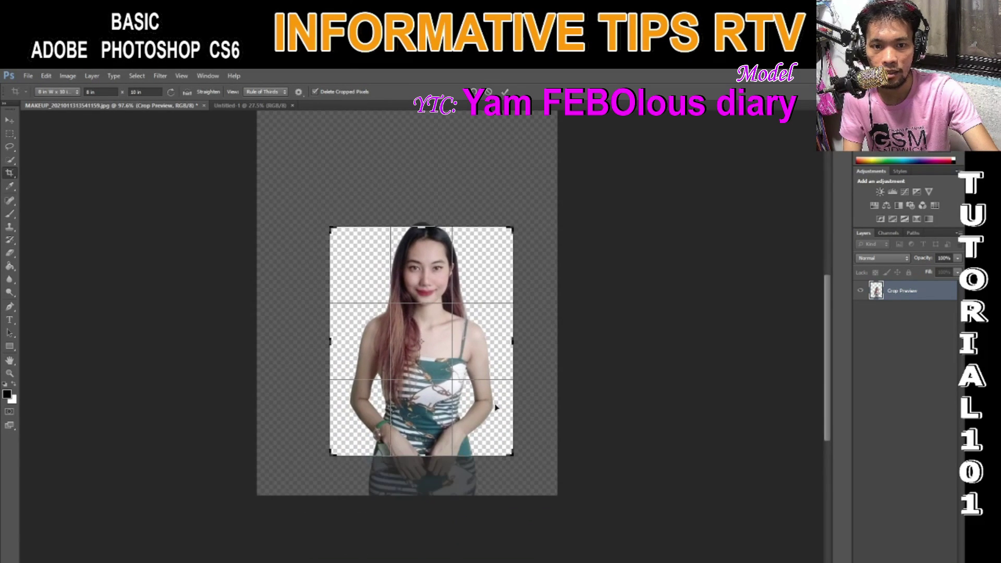
drag(516, 459, 537, 464)
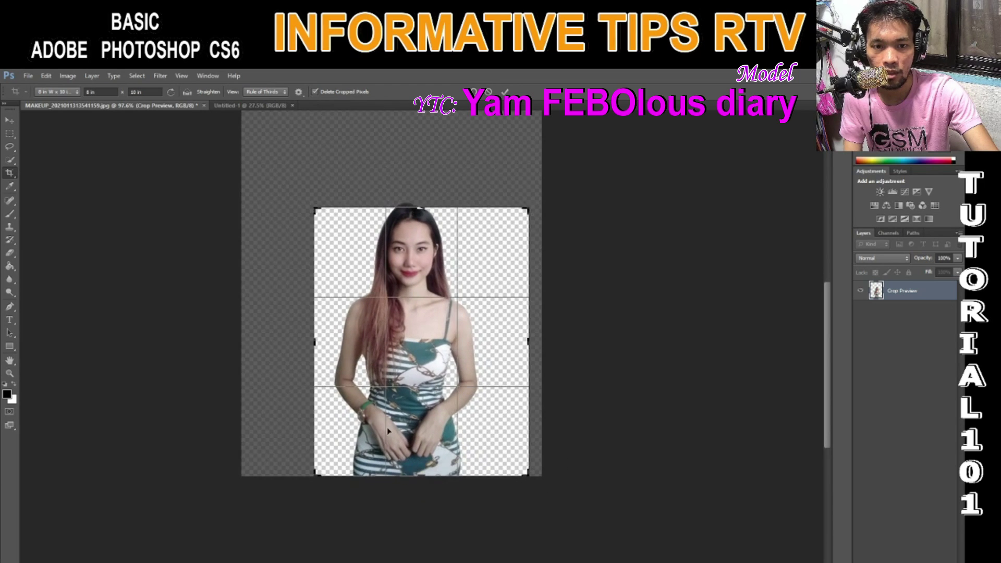
drag(475, 311, 483, 312)
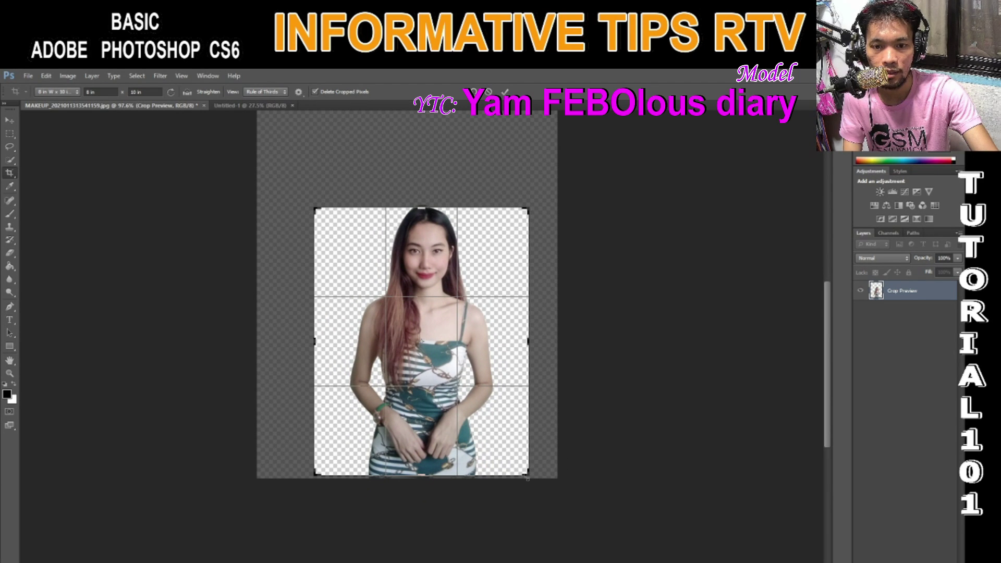
drag(528, 477, 538, 469)
mouse_move(446, 417)
mouse_down()
mouse_move(438, 423)
mouse_move(438, 407)
mouse_up()
key(Return)
scroll(443, 397, up, 5)
scroll(453, 381, down, 3)
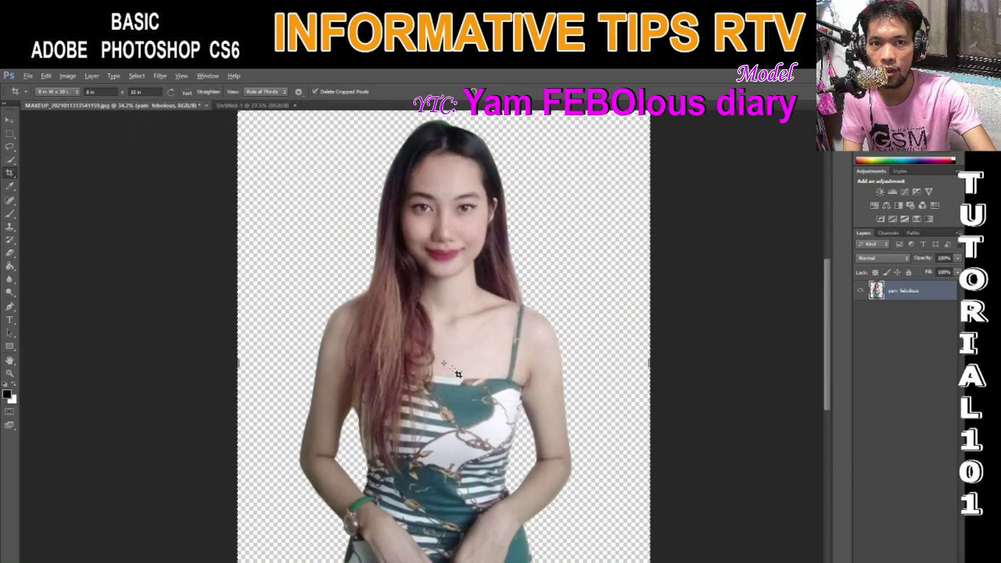
scroll(458, 375, down, 2)
scroll(469, 384, up, 1)
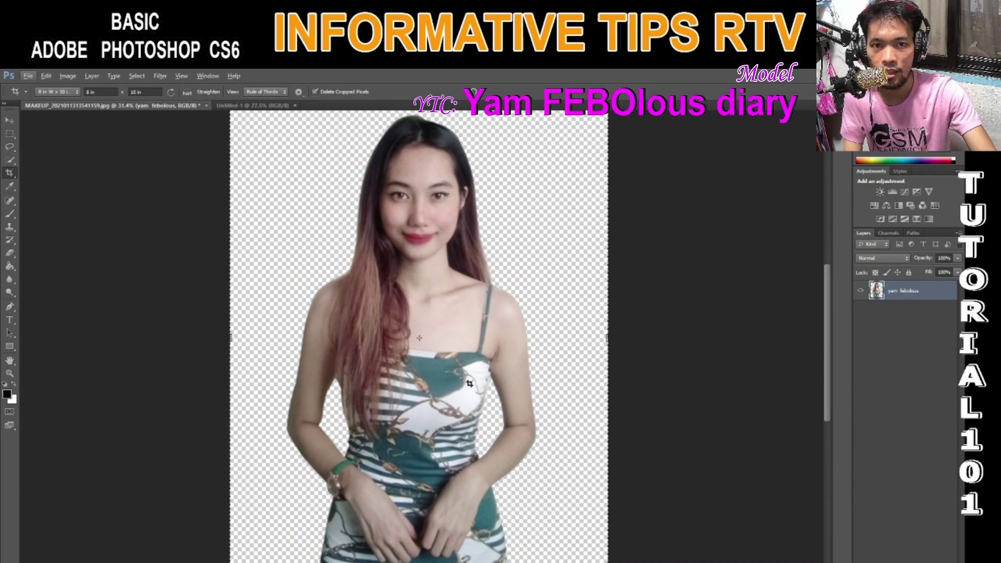
Step: Move the cut-out woman into the Untitled-1 document, placed near the middle with her dress meeting the canvas's lower edge
click(9, 120)
drag(431, 310, 459, 352)
key(ctrl+minus)
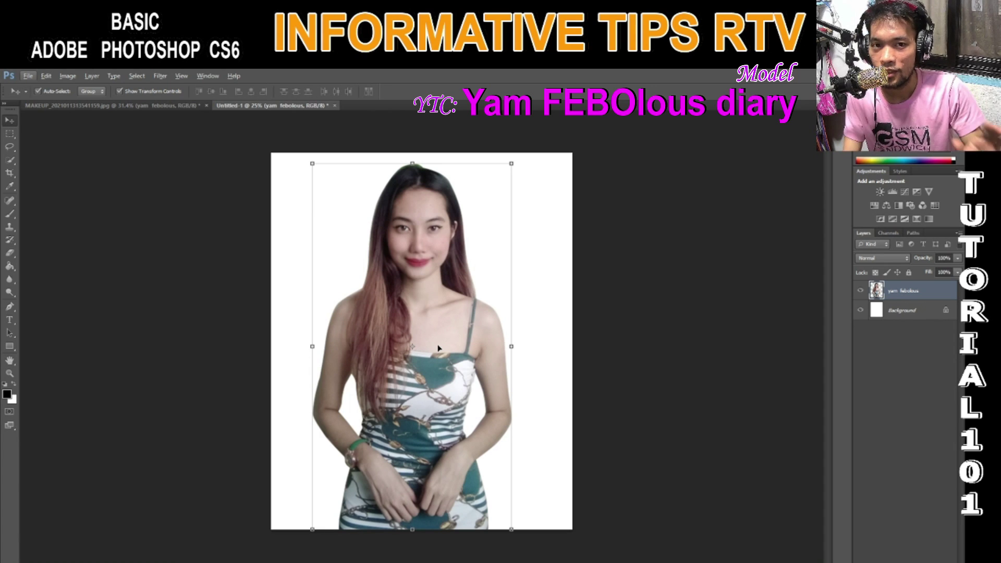
scroll(412, 352, down, 2)
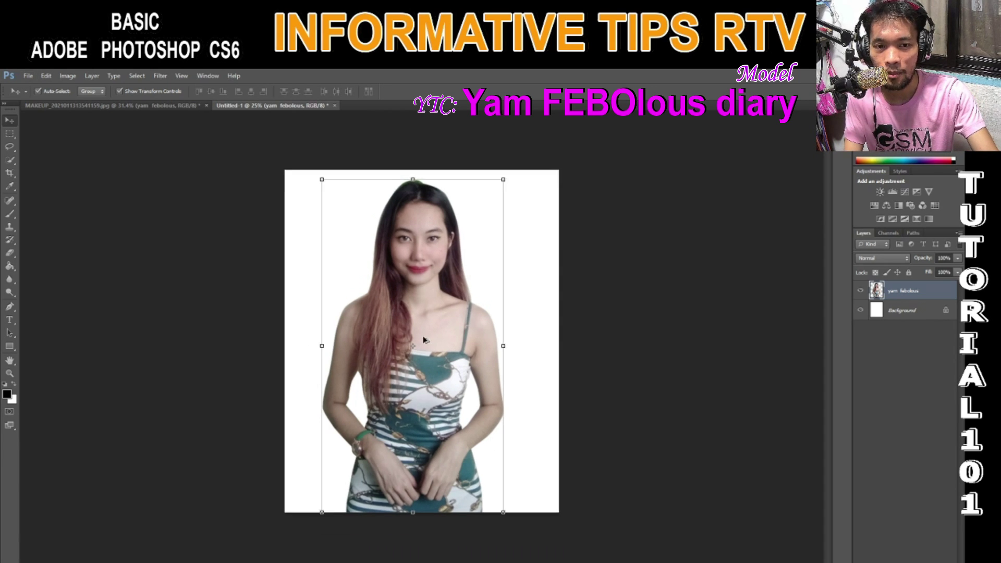
scroll(407, 356, up, 2)
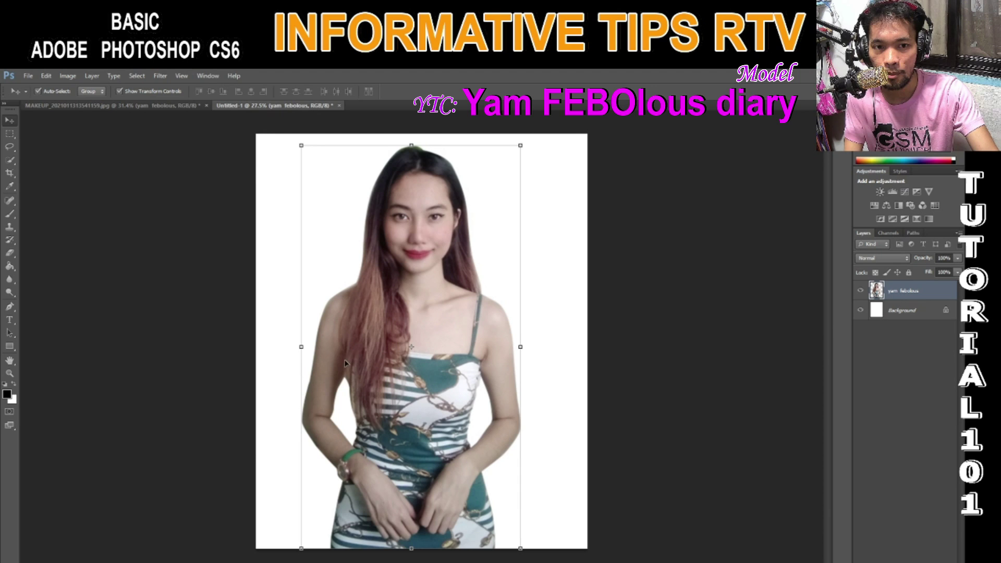
scroll(342, 370, up, 3)
drag(358, 299, 407, 346)
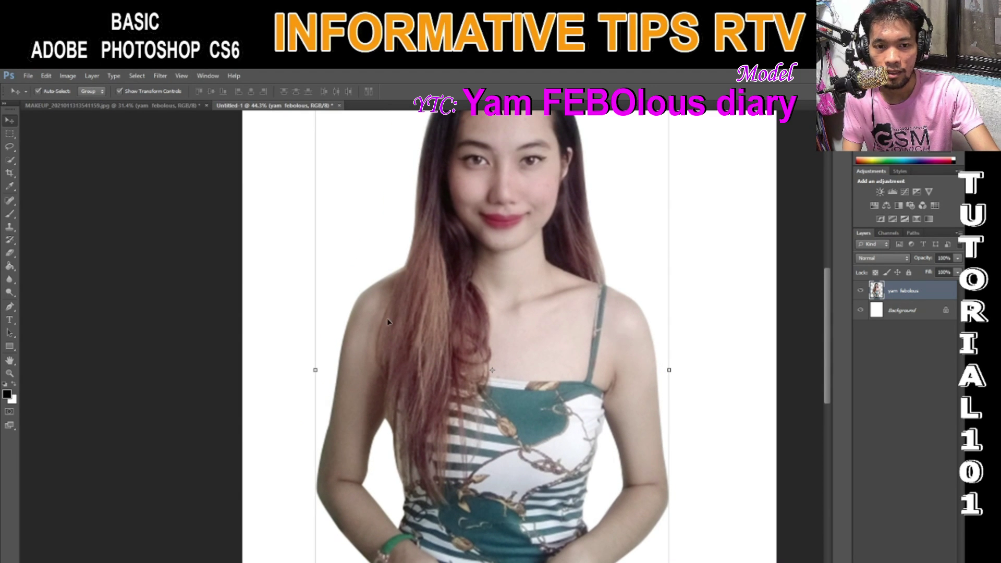
Step: Inspect the cut-out woman's edges up close along her hair, shoulders and arm against the white background
scroll(409, 268, up, 3)
scroll(422, 252, down, 4)
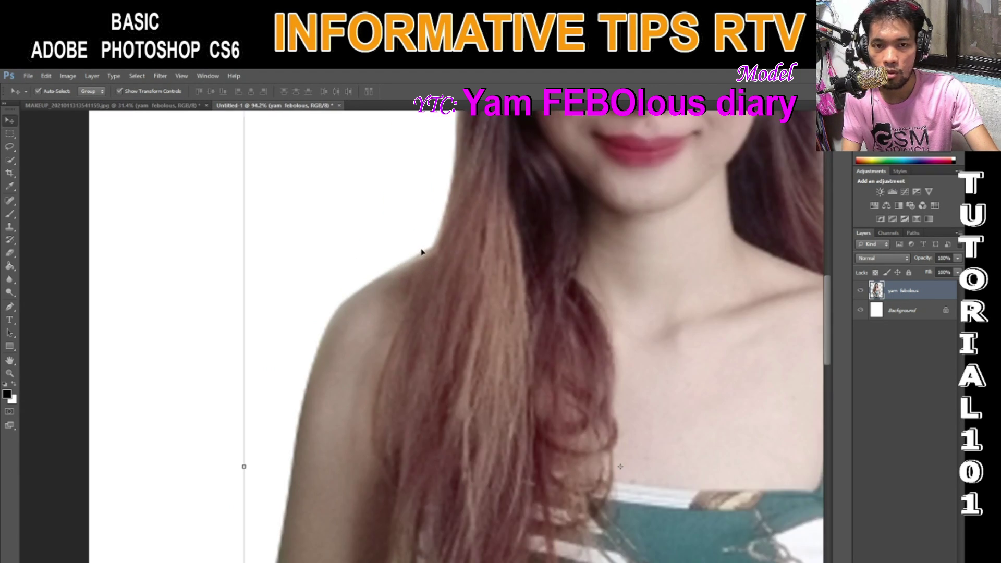
scroll(405, 258, down, 1)
scroll(366, 276, up, 4)
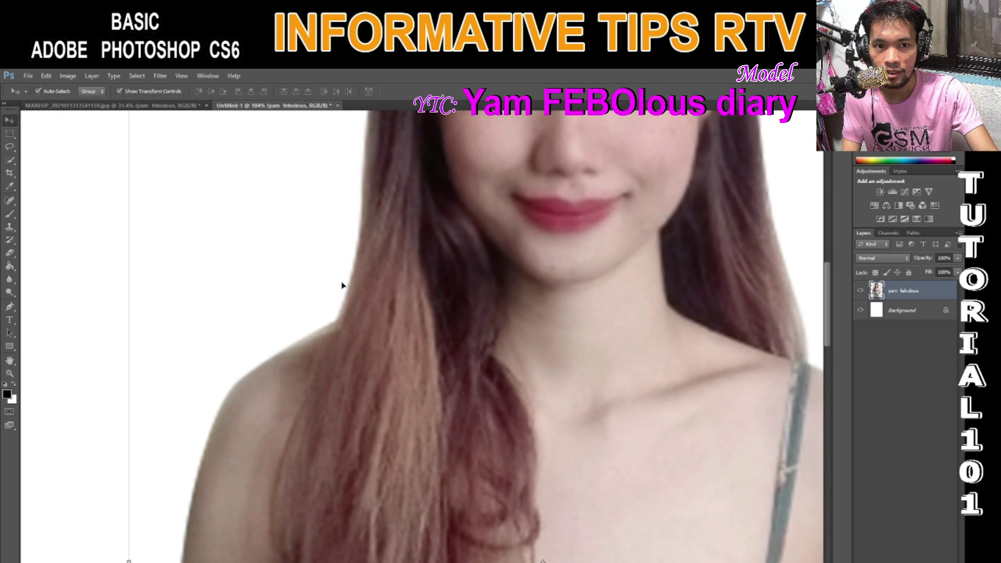
scroll(325, 320, down, 1)
scroll(302, 346, down, 3)
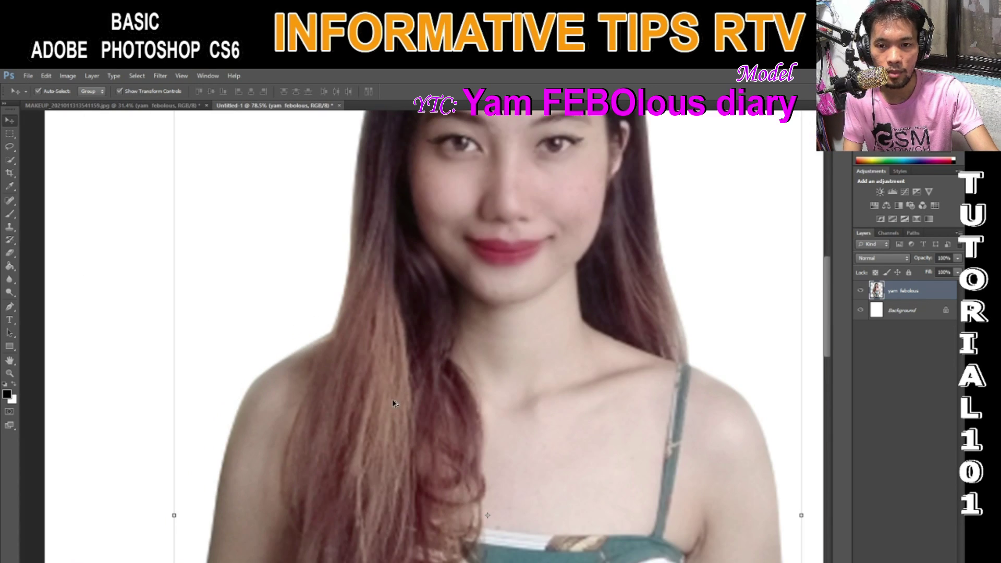
scroll(320, 492, up, 4)
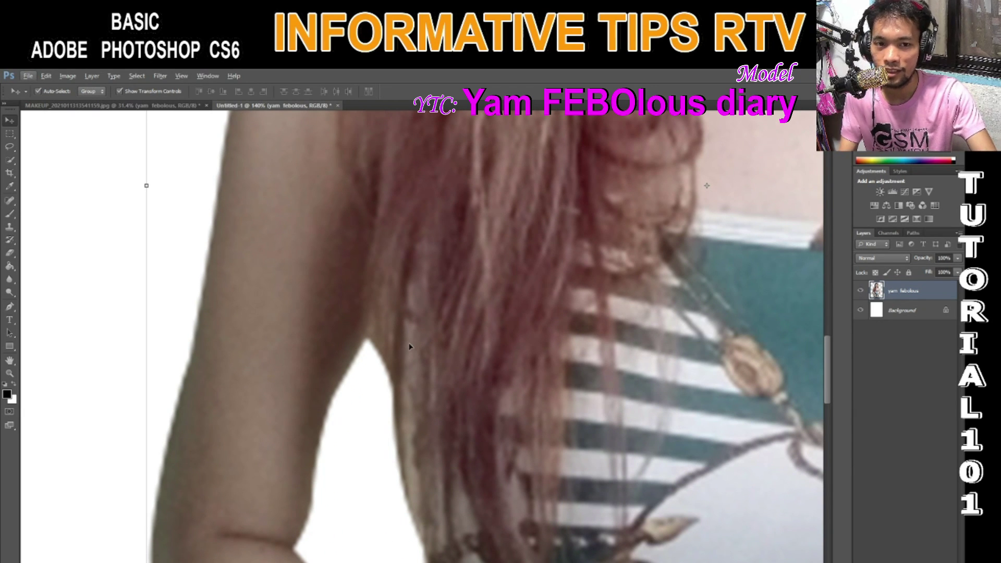
scroll(410, 347, down, 5)
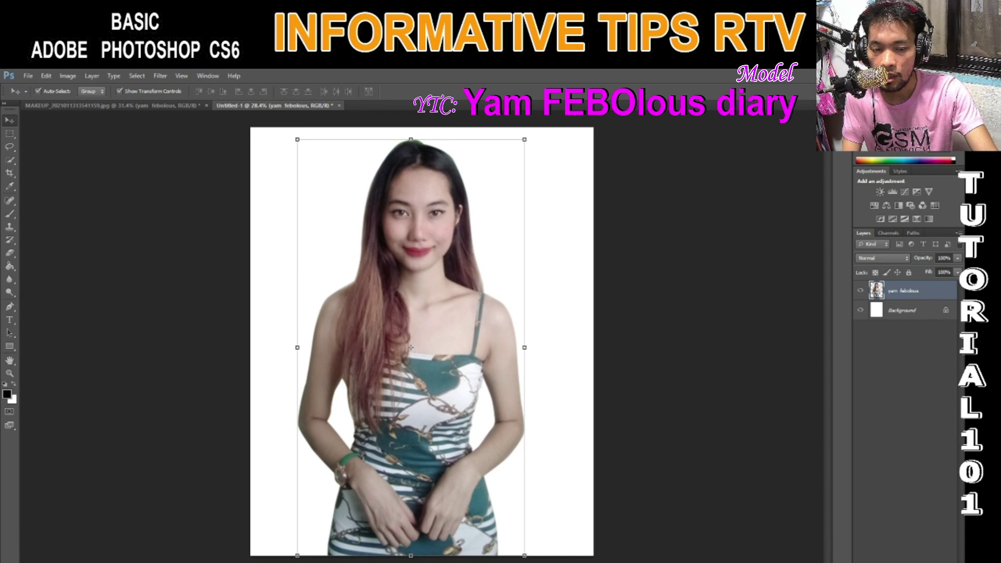
Step: Switch to the Chrome browser and search Google for "studio background"
click(358, 558)
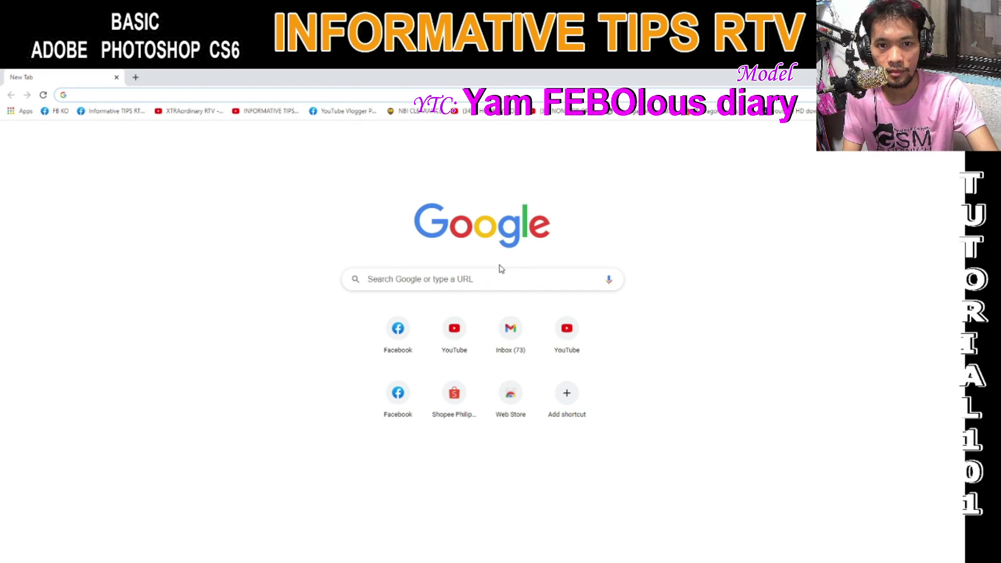
click(503, 280)
text(sutdio )
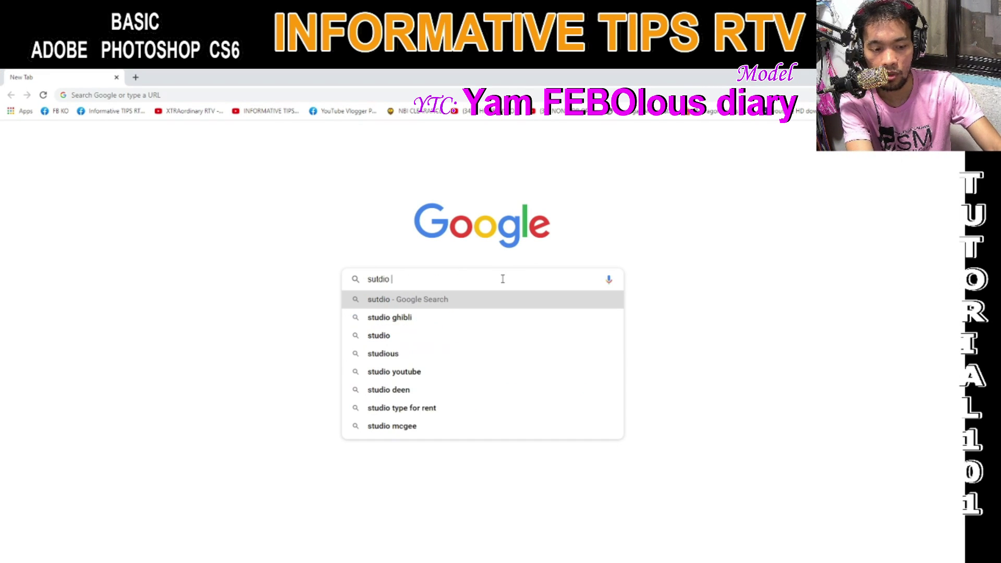
text(backg)
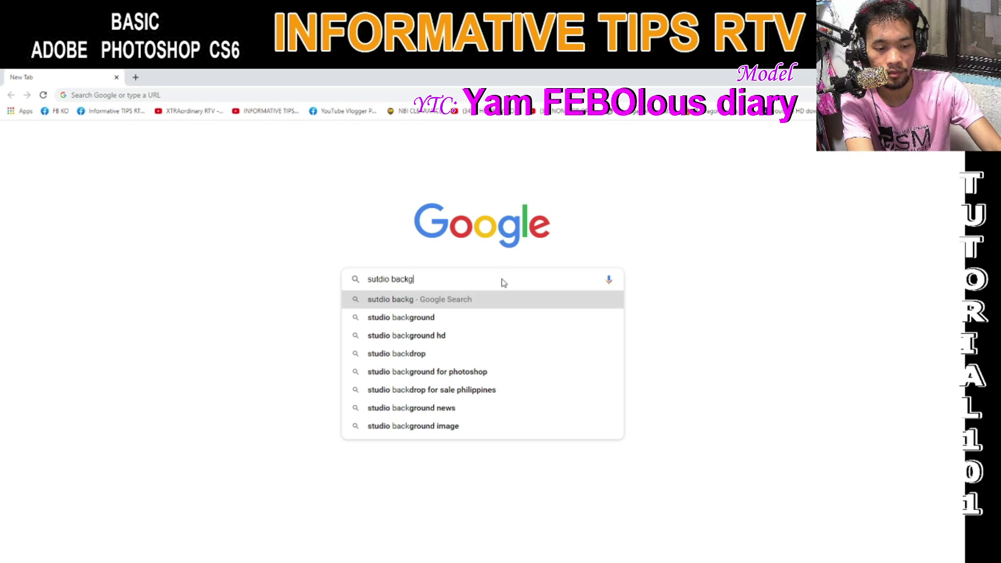
text(round)
key(Down)
key(Return)
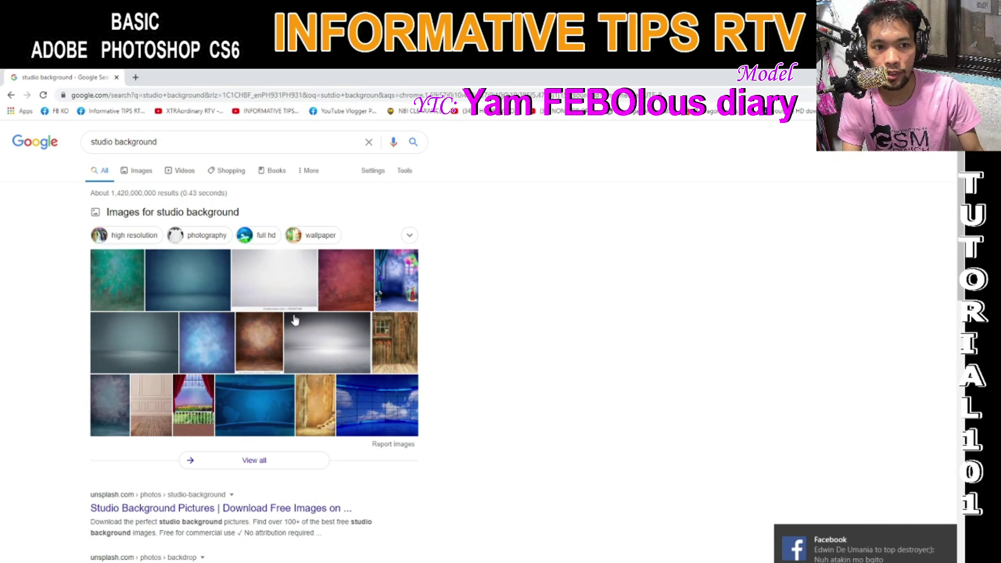
Step: Open the blue studio background from Google's image results and dismiss the Epson Scan 2 error message
click(208, 339)
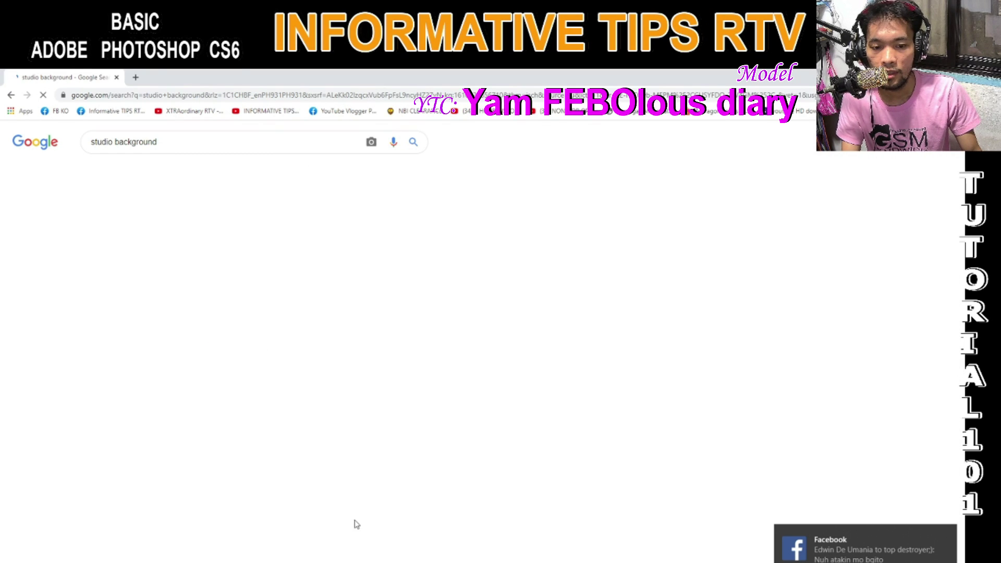
scroll(764, 357, down, 2)
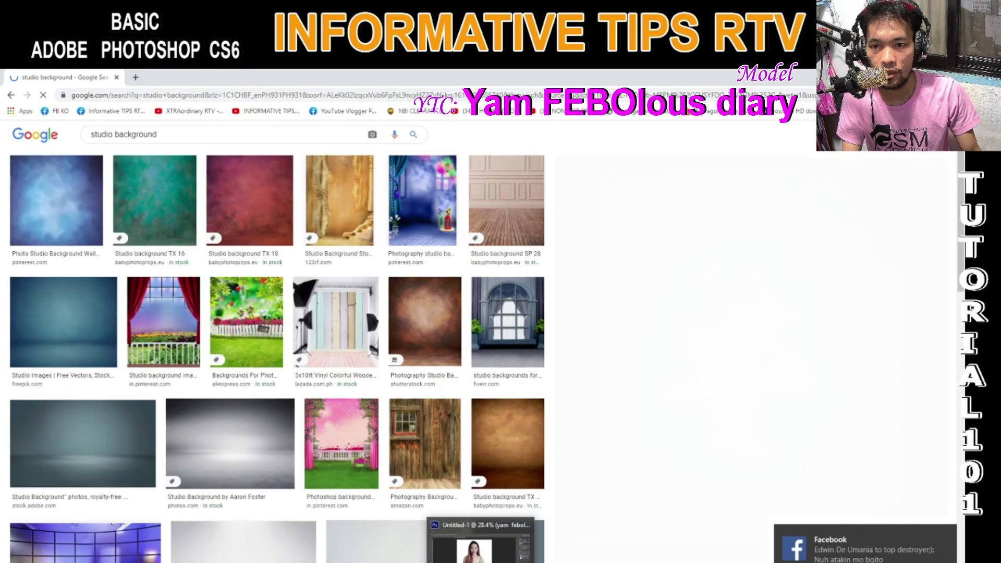
key(alt+Tab)
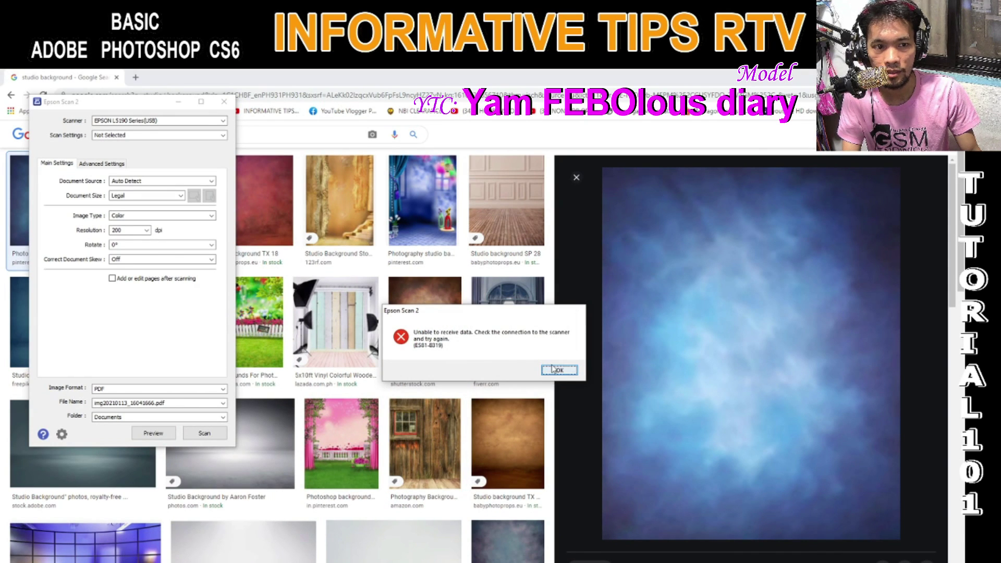
click(560, 370)
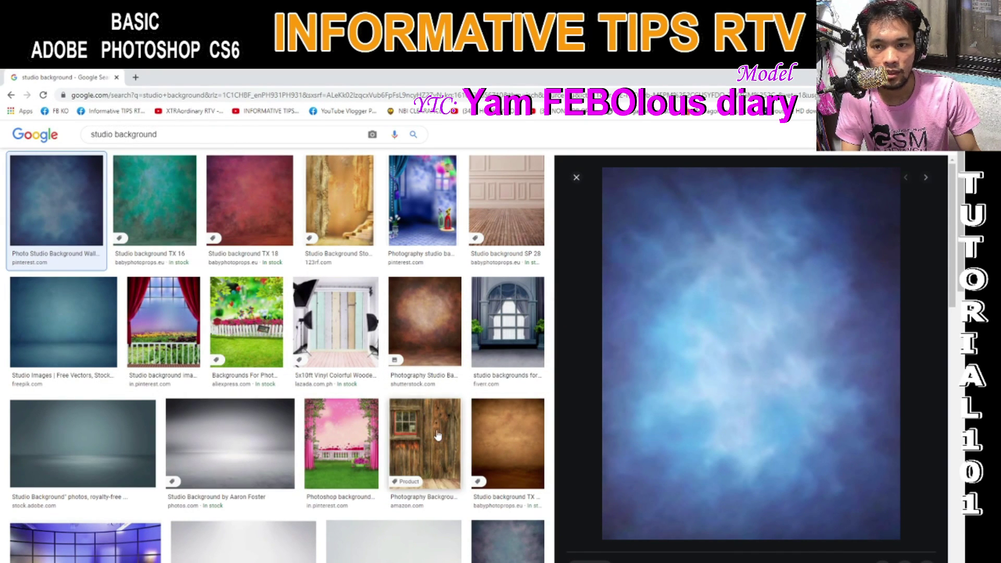
Step: Preview the red studio background and return to the blue one
right_click(728, 315)
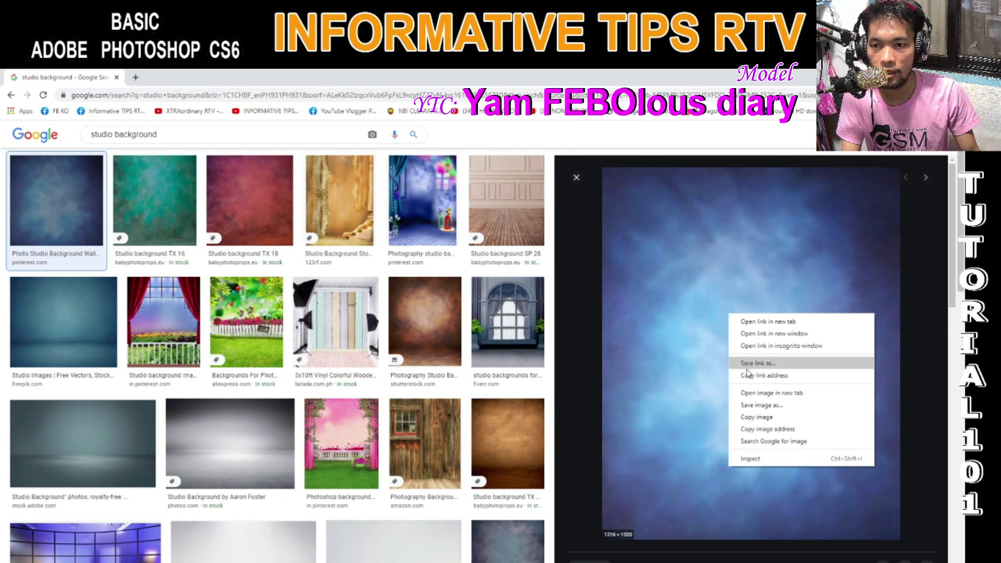
scroll(251, 345, up, 2)
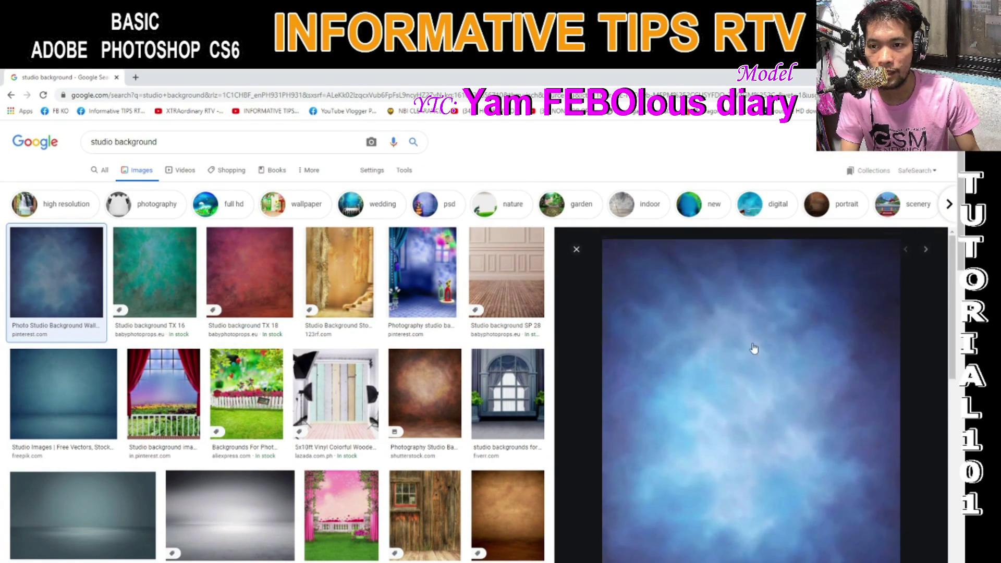
right_click(752, 367)
right_click(240, 272)
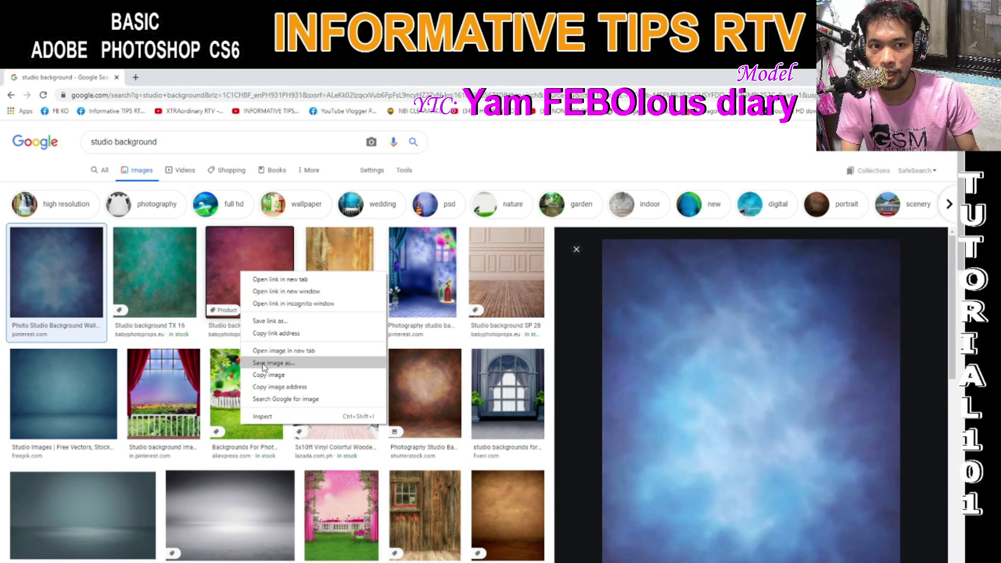
click(255, 251)
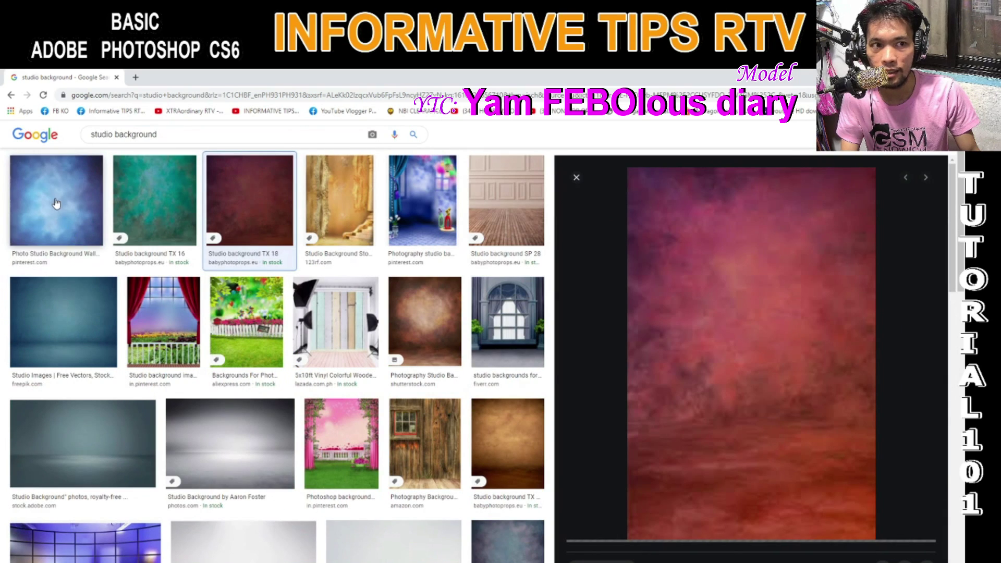
click(52, 198)
Step: Save the blue background image as "bg" in JPEG format inside a new Desktop folder named after the model
right_click(747, 323)
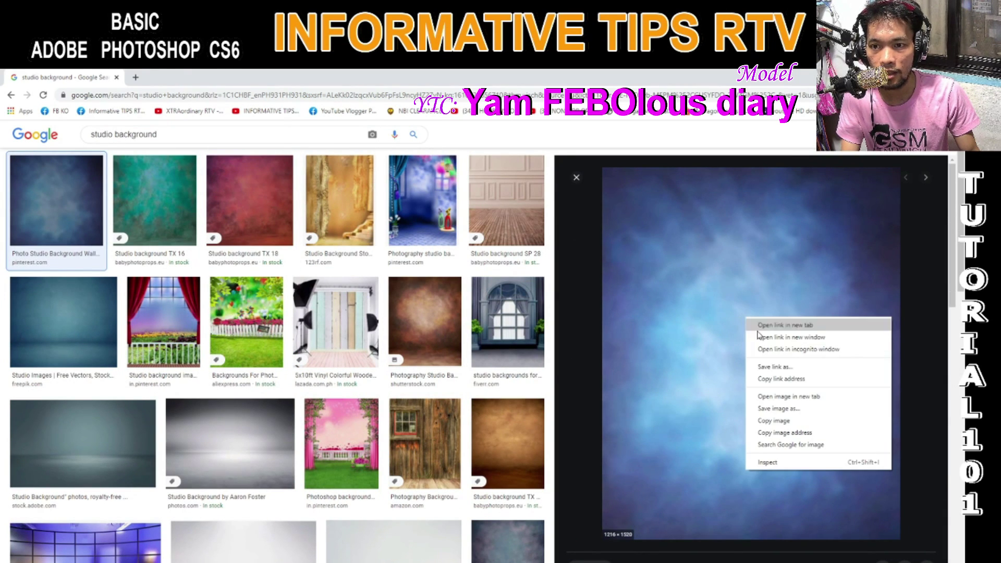
click(772, 406)
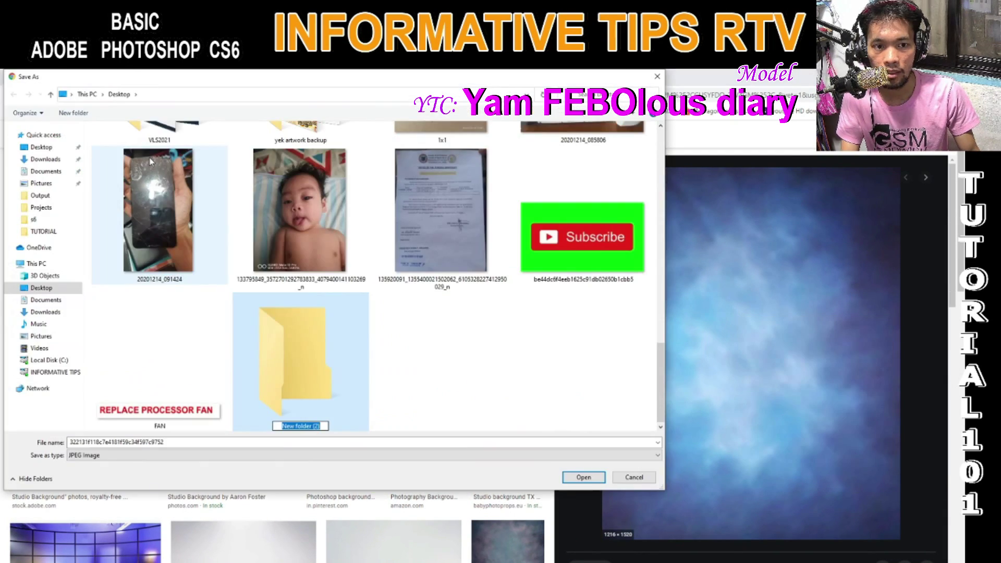
text(Yam)
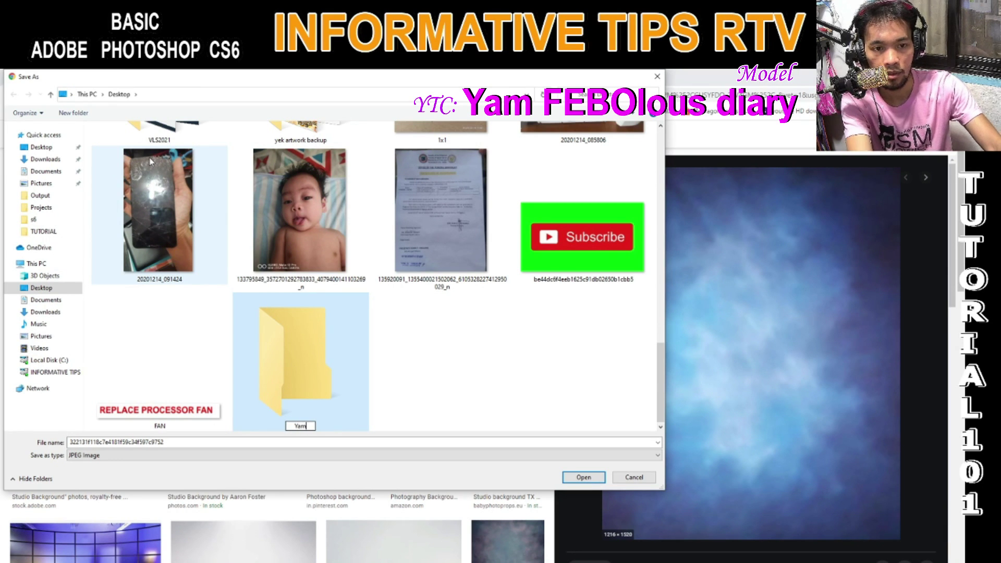
key(Return)
key(Return)
double_click(183, 444)
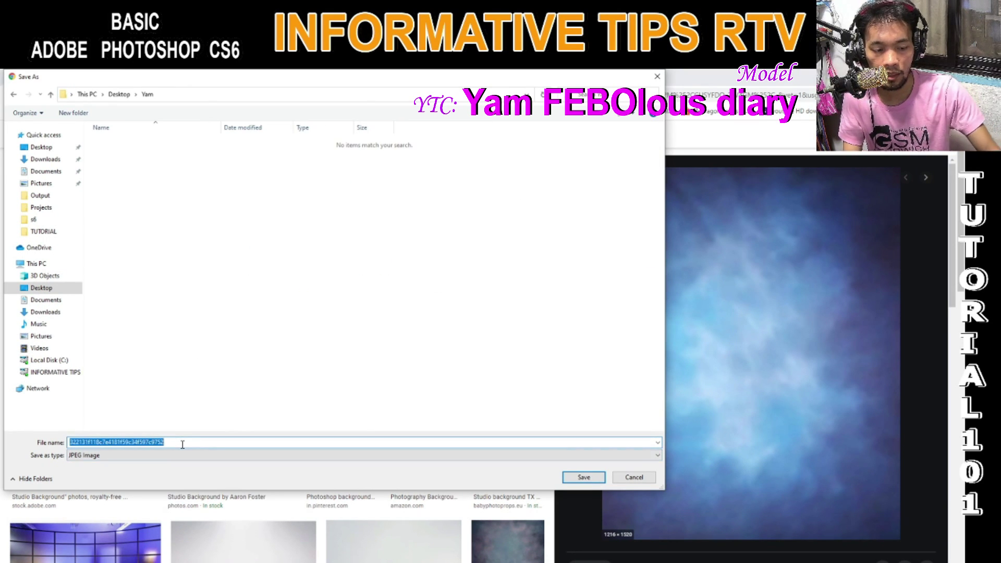
text(bg)
click(584, 477)
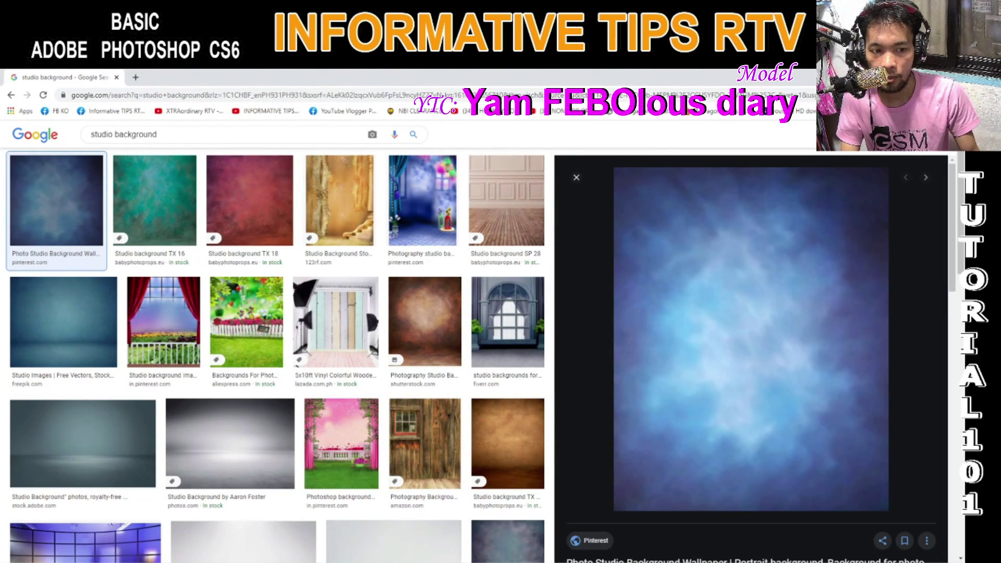
Step: Open the saved bg image from its folder as its own document in Photoshop
click(104, 561)
click(147, 547)
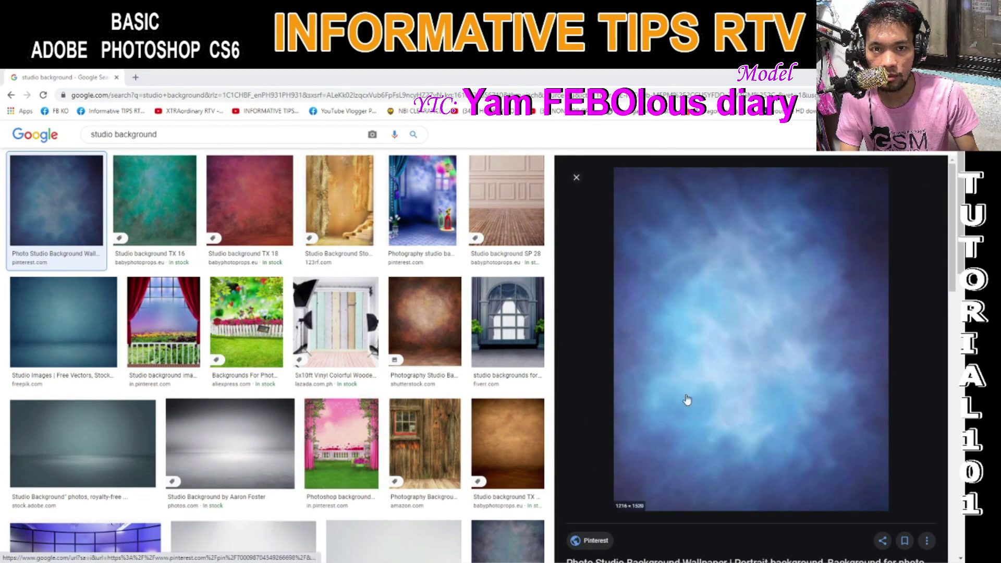
drag(334, 226, 477, 562)
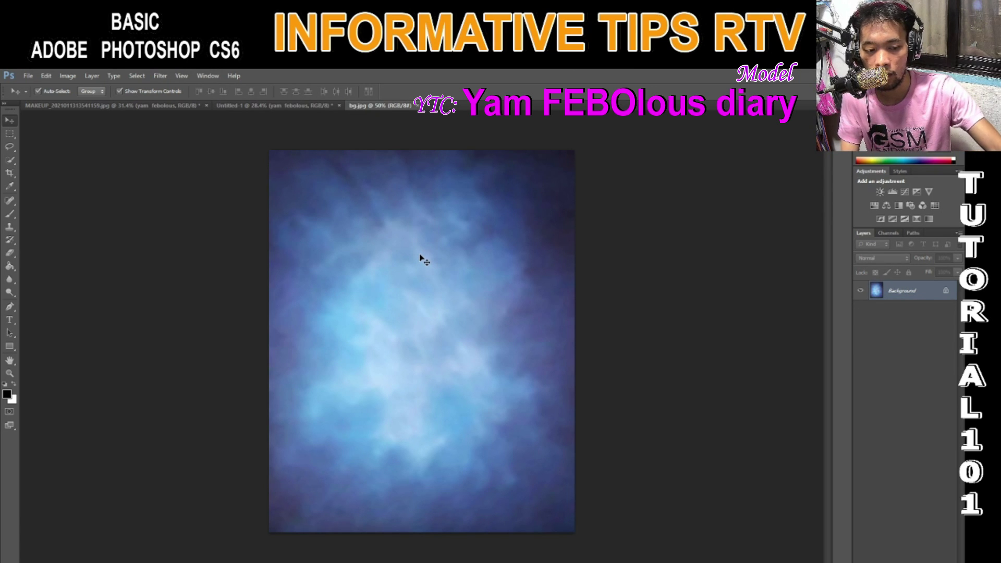
Step: Crop the blue background to 8 x 10 inches at 300 pixels/inch and switch to the Move tool
key(c)
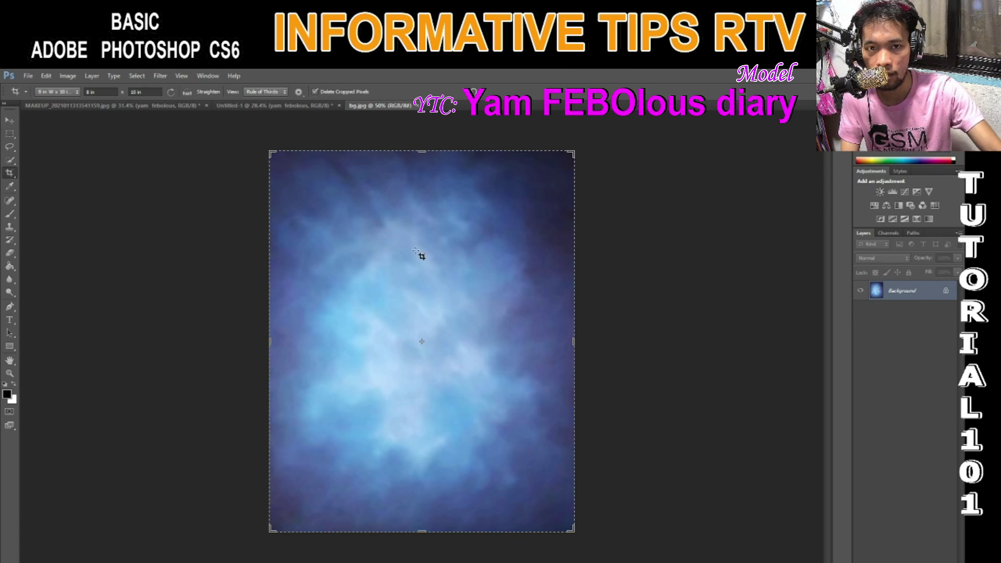
click(60, 92)
click(85, 222)
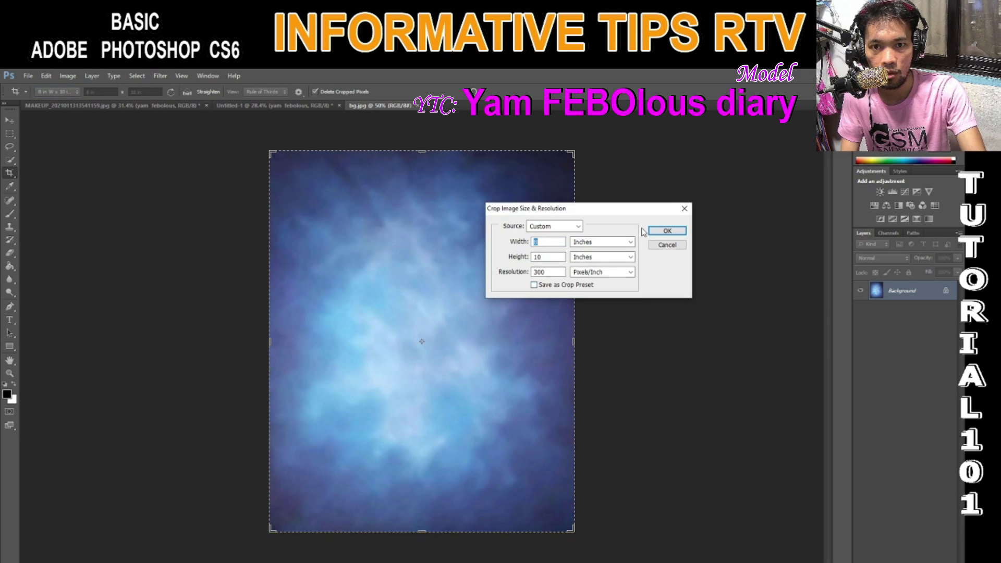
click(663, 236)
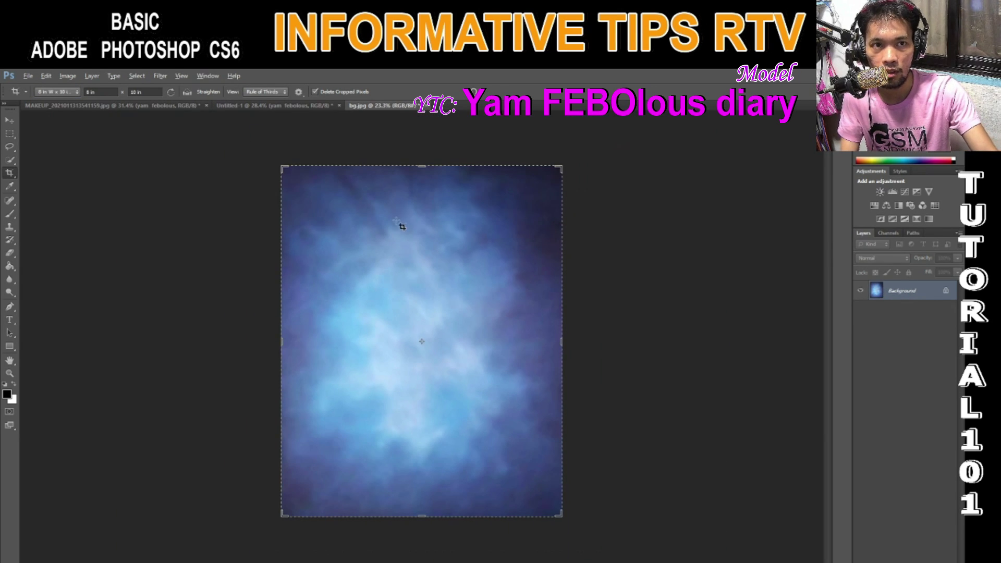
click(11, 121)
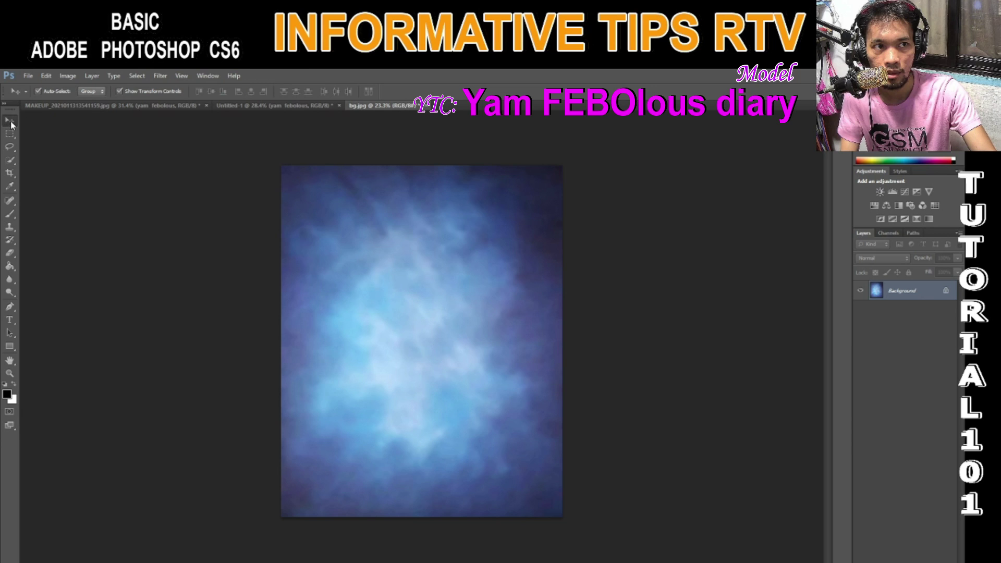
Step: Try placing the cut-out woman from Untitled-1 over the blue background in bg.jpg, and delete that copy
click(300, 107)
mouse_move(408, 254)
mouse_down()
mouse_move(421, 161)
mouse_move(407, 106)
mouse_move(419, 297)
mouse_move(467, 282)
mouse_move(458, 292)
mouse_move(425, 240)
mouse_move(403, 236)
mouse_up()
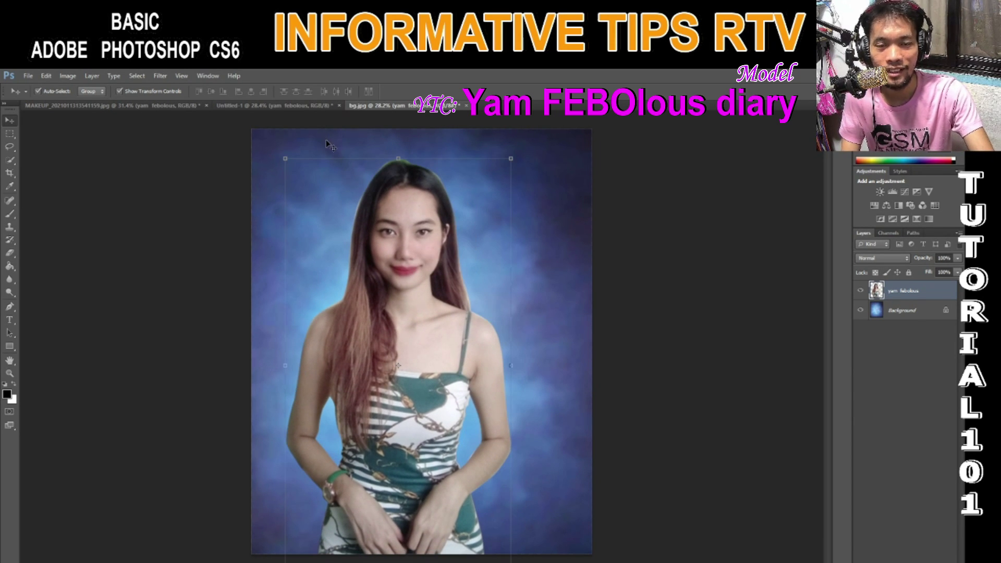
key(Delete)
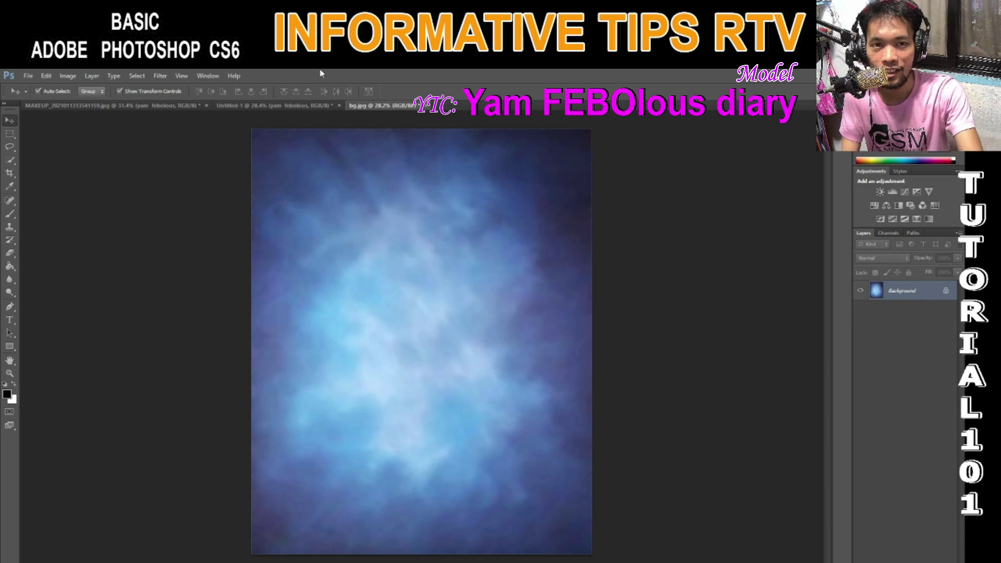
Step: Try the blue background beneath the woman's layer in Untitled-1, delete it, and nudge the woman slightly
click(292, 105)
drag(410, 228, 485, 329)
drag(917, 301, 914, 319)
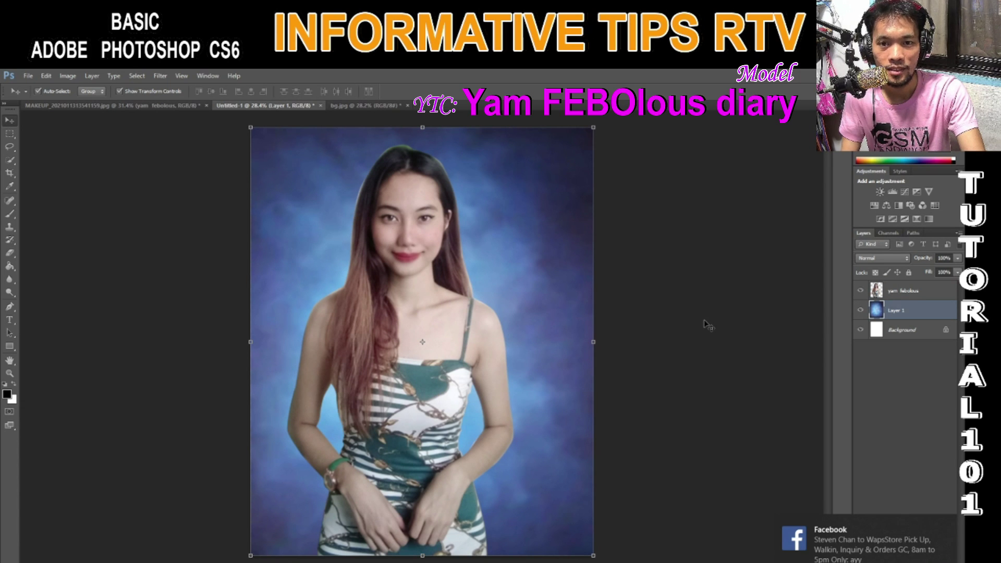
key(Delete)
mouse_move(401, 245)
mouse_down()
mouse_move(389, 245)
mouse_move(406, 241)
mouse_up()
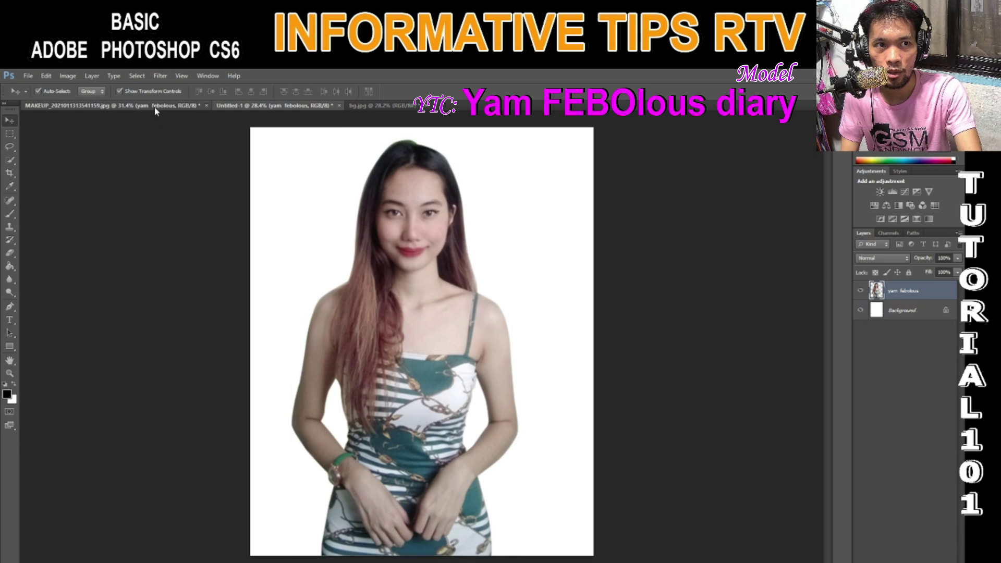
Step: Close the Untitled-1 document without saving its changes and bring up bg.jpg
click(156, 107)
click(281, 104)
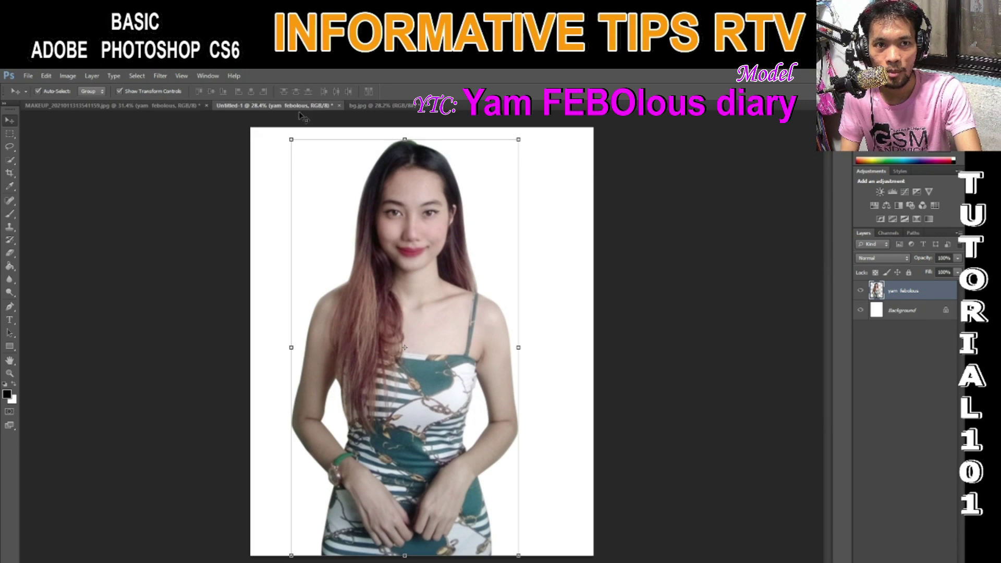
click(338, 105)
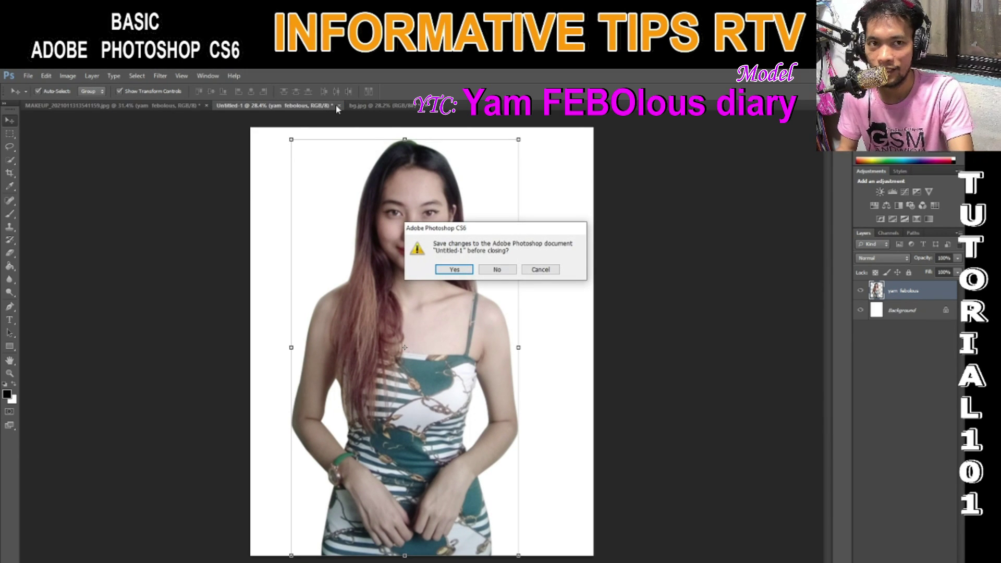
click(496, 270)
click(259, 107)
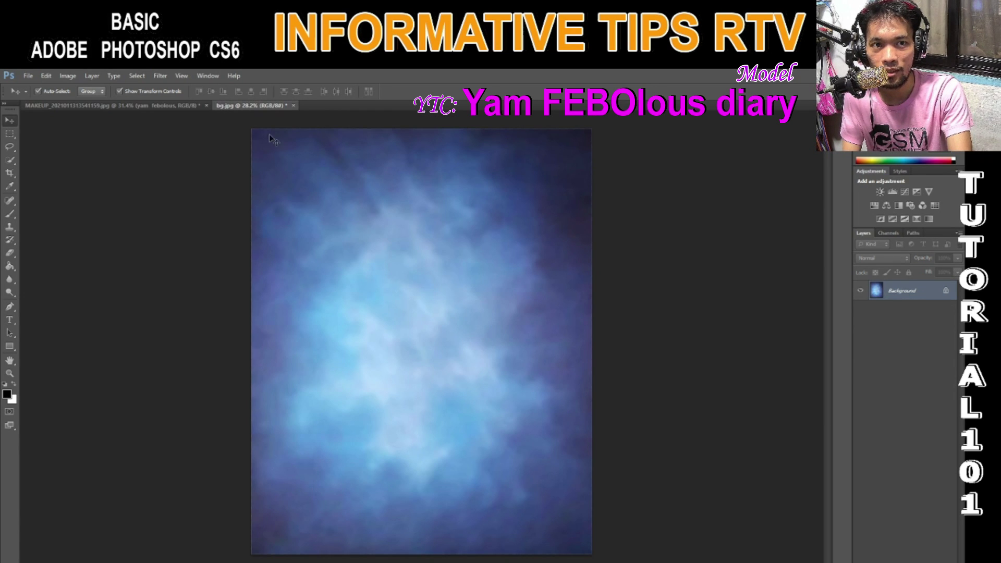
Step: Place the cut-out woman from the MAKEUP photo document over the blue background in bg.jpg, with her dress meeting the lower edge
click(112, 106)
drag(461, 357, 445, 342)
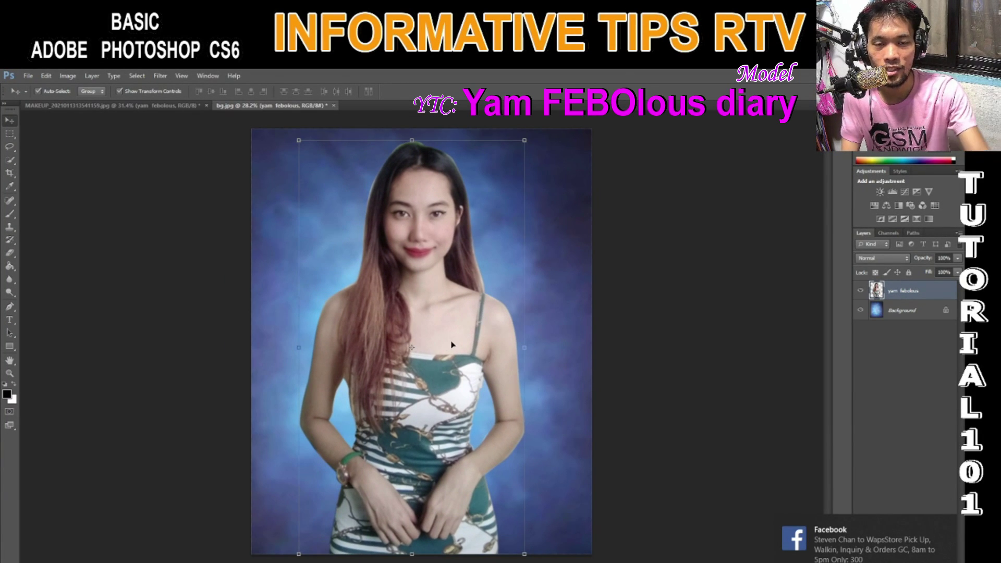
scroll(453, 345, down, 3)
scroll(437, 346, up, 3)
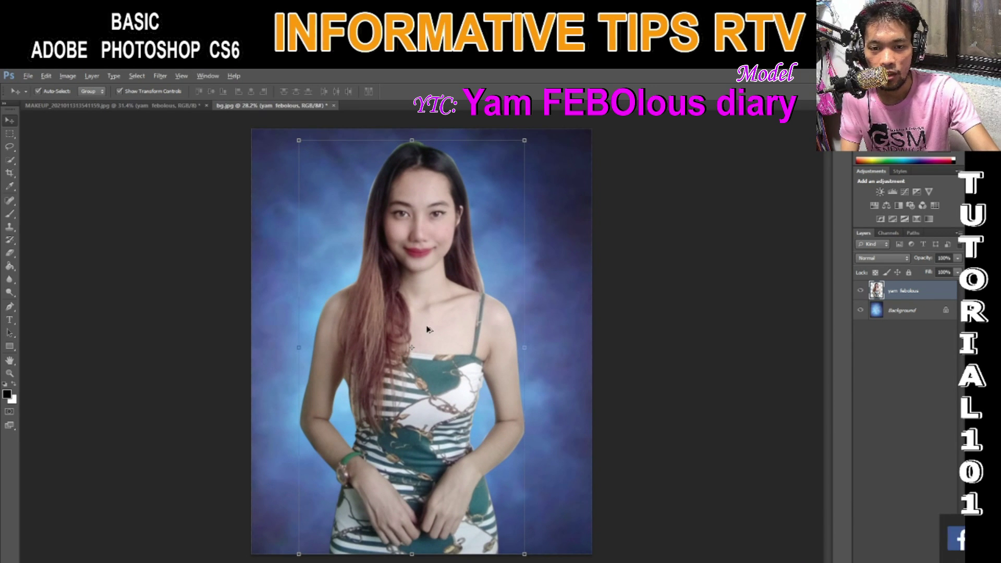
Step: Examine the woman's cut-out edges around her head, hair, arm and waist against the blue background
scroll(424, 328, up, 4)
scroll(401, 291, up, 3)
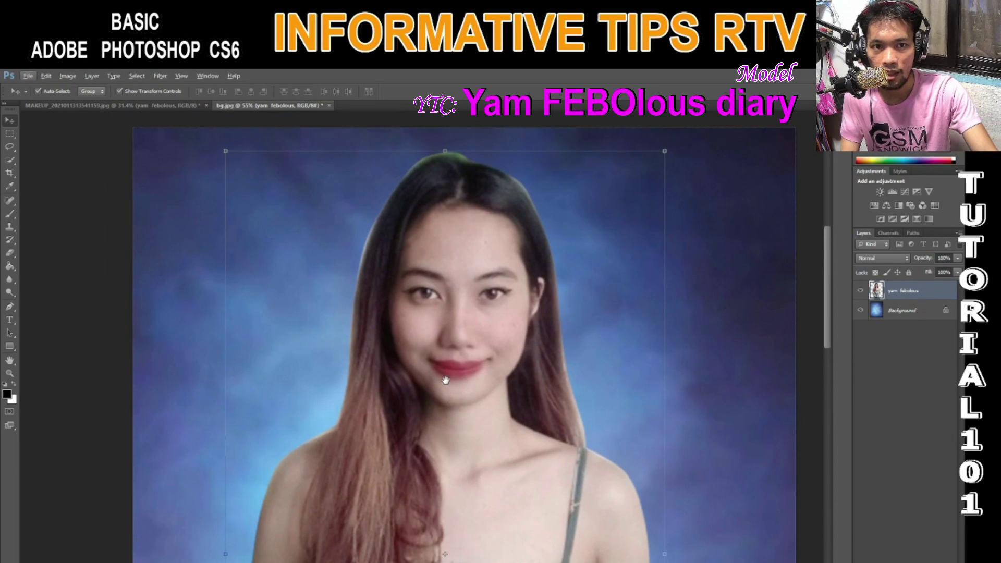
scroll(391, 245, up, 2)
scroll(381, 264, up, 1)
scroll(443, 224, up, 1)
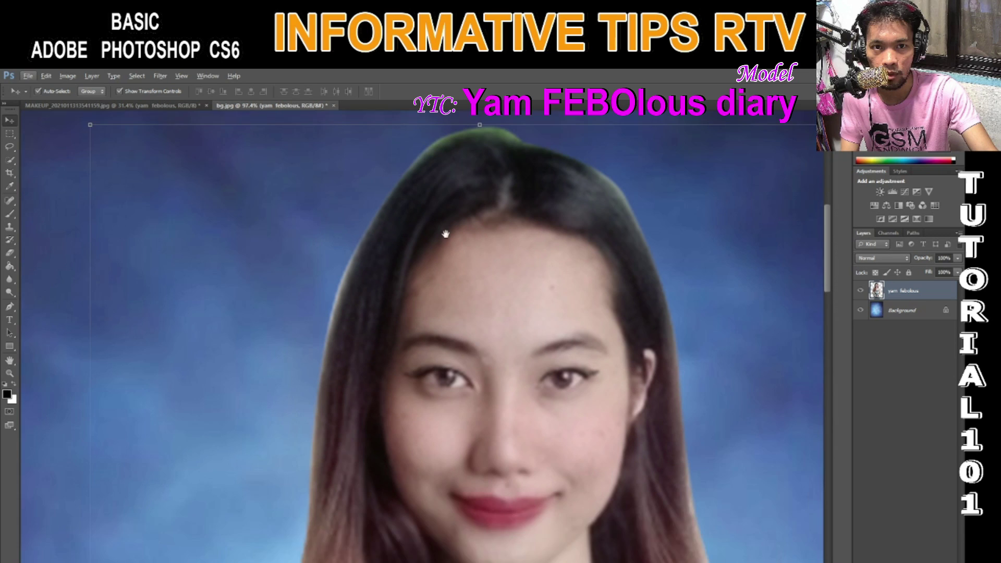
scroll(626, 332, down, 3)
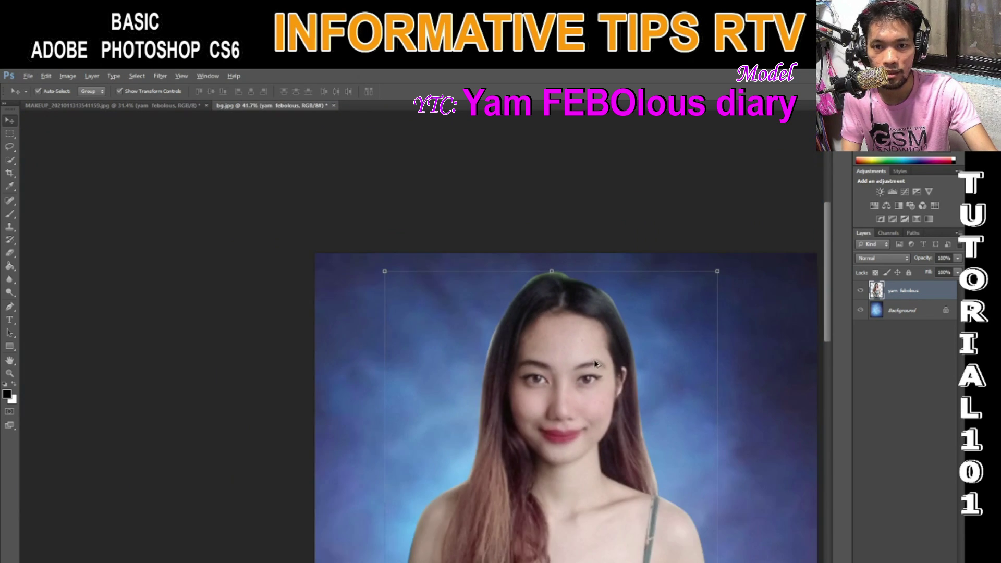
scroll(616, 383, down, 2)
scroll(449, 389, up, 1)
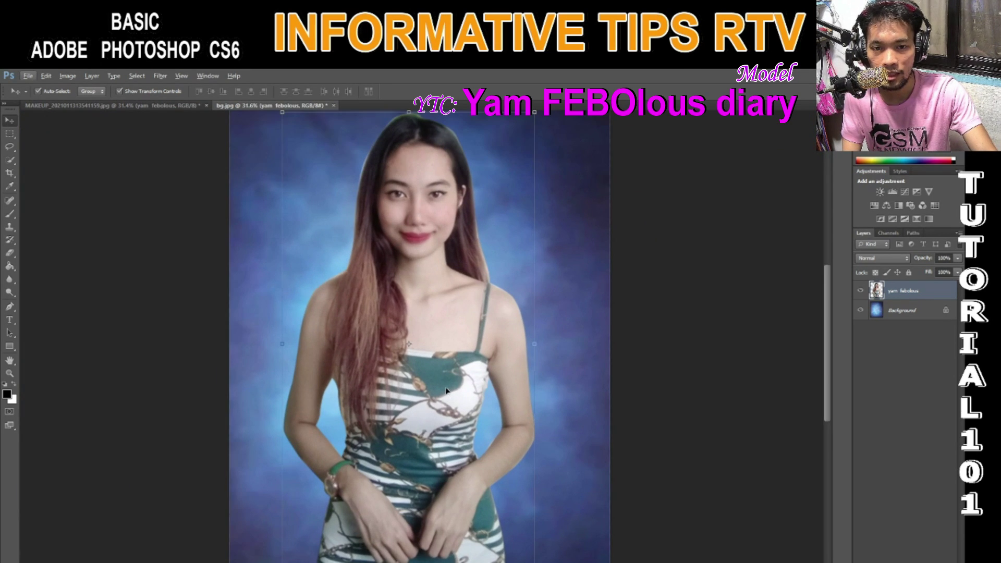
scroll(376, 470, up, 2)
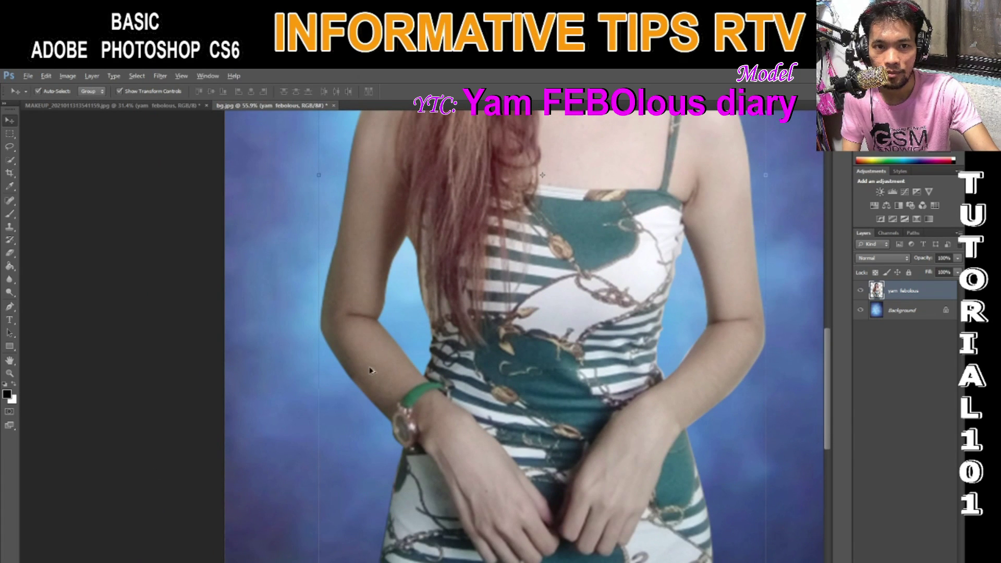
scroll(369, 368, up, 2)
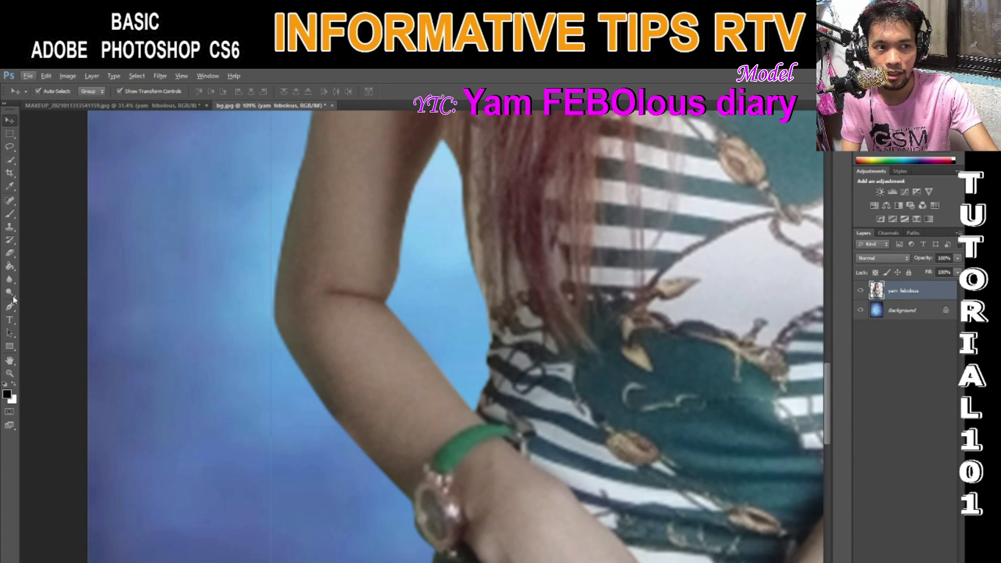
Step: Choose the Blur tool with a soft round brush at 0% hardness and adjust its size for the arm edges
click(10, 278)
mouse_move(32, 284)
mouse_down()
mouse_move(11, 284)
mouse_move(43, 282)
mouse_up()
scroll(428, 272, up, 5)
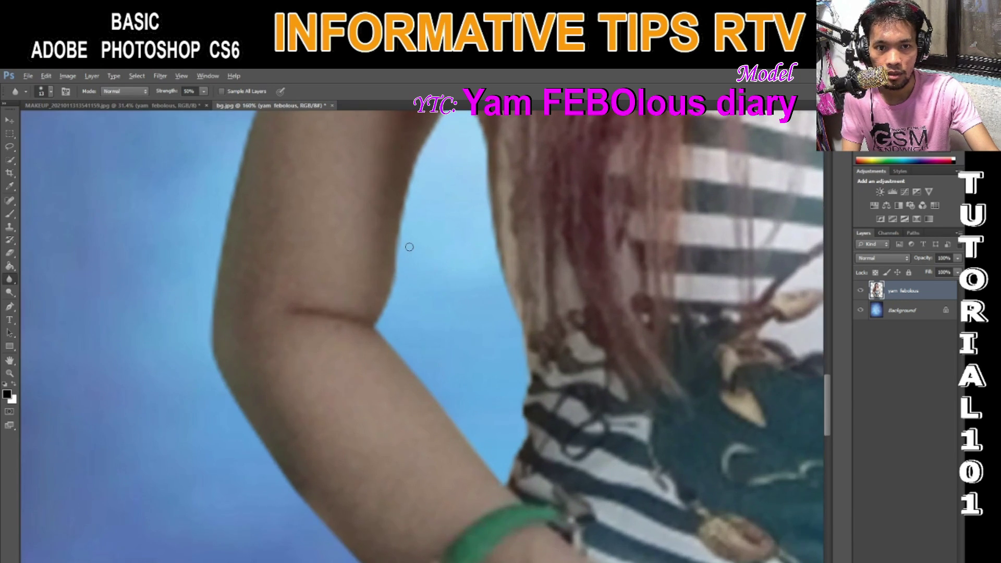
right_click(416, 297)
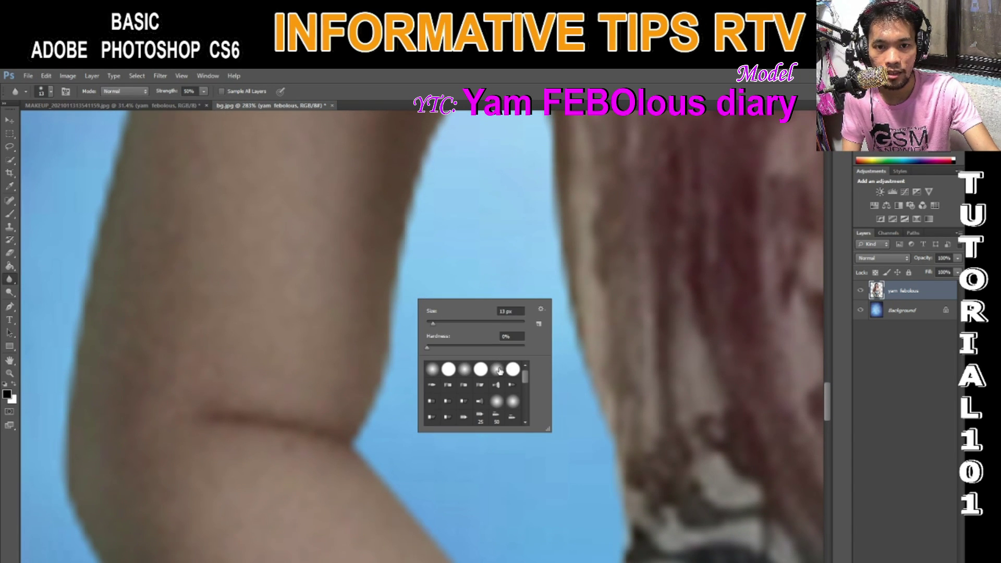
double_click(499, 370)
right_click(482, 353)
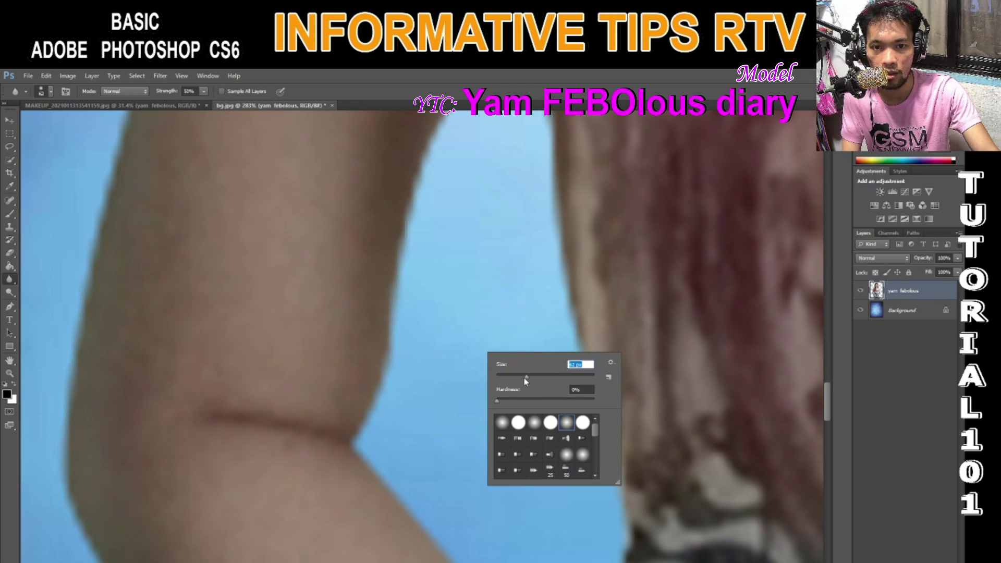
key(Return)
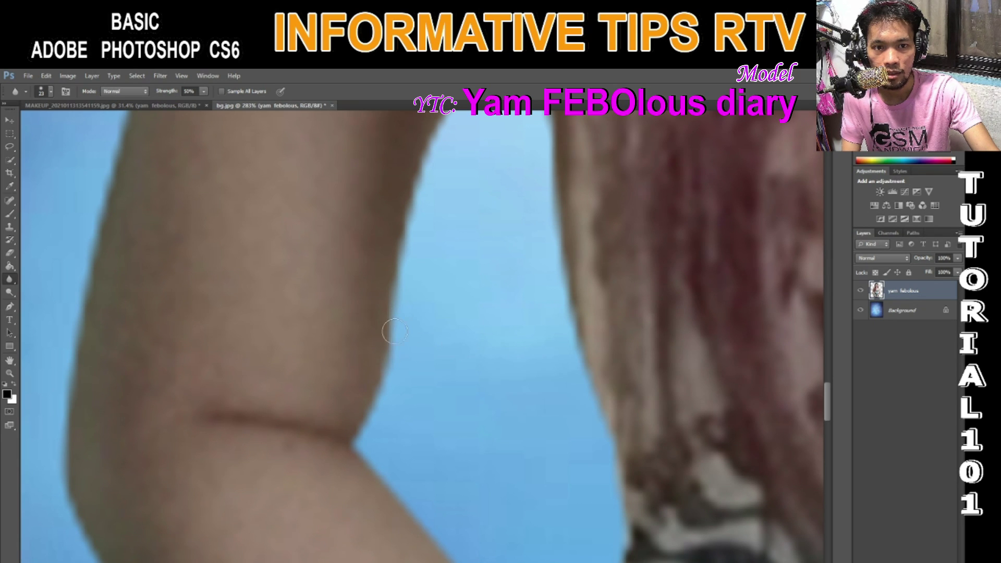
Step: Soften the edges of the gap between the woman's arm and hair using a 40 px Blur brush with slightly increased hardness
mouse_move(414, 262)
mouse_down()
mouse_move(463, 306)
mouse_move(471, 334)
mouse_up()
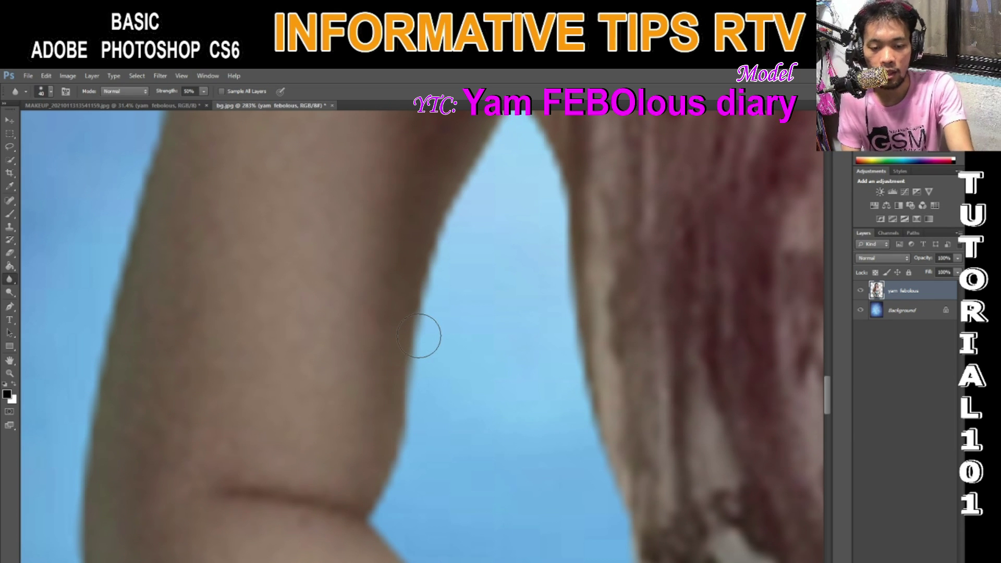
scroll(421, 335, up, 3)
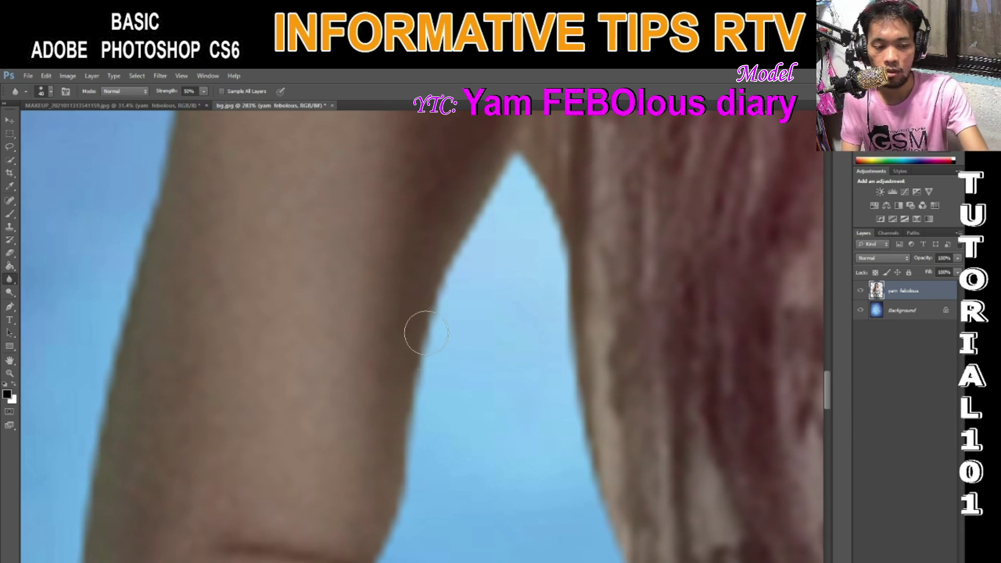
right_click(435, 308)
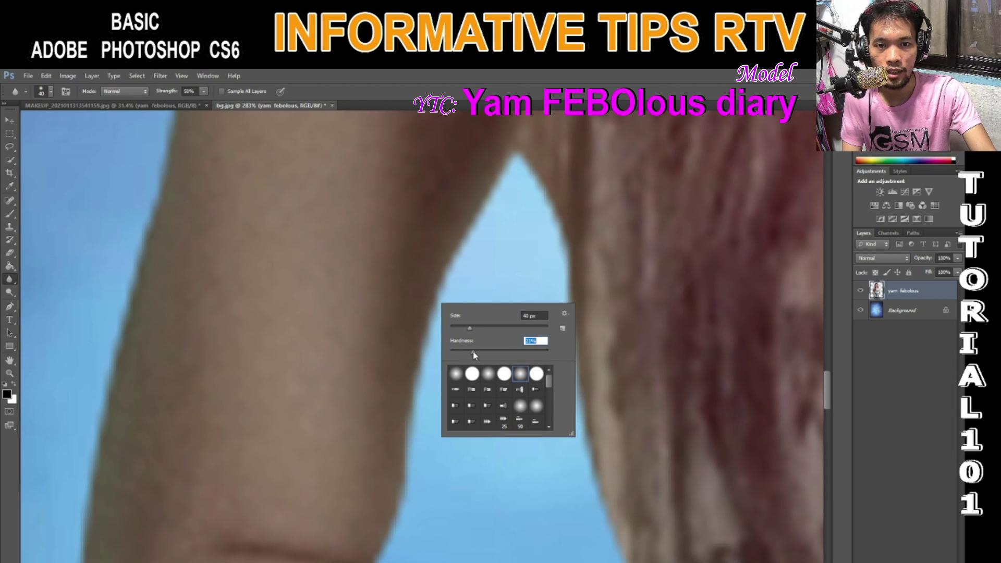
key(Return)
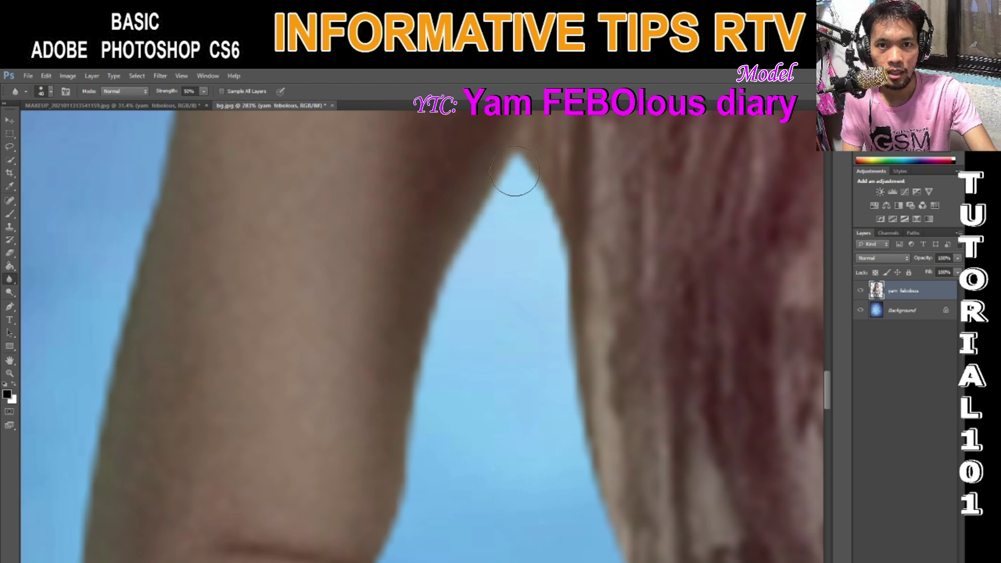
scroll(546, 271, down, 5)
scroll(545, 280, up, 6)
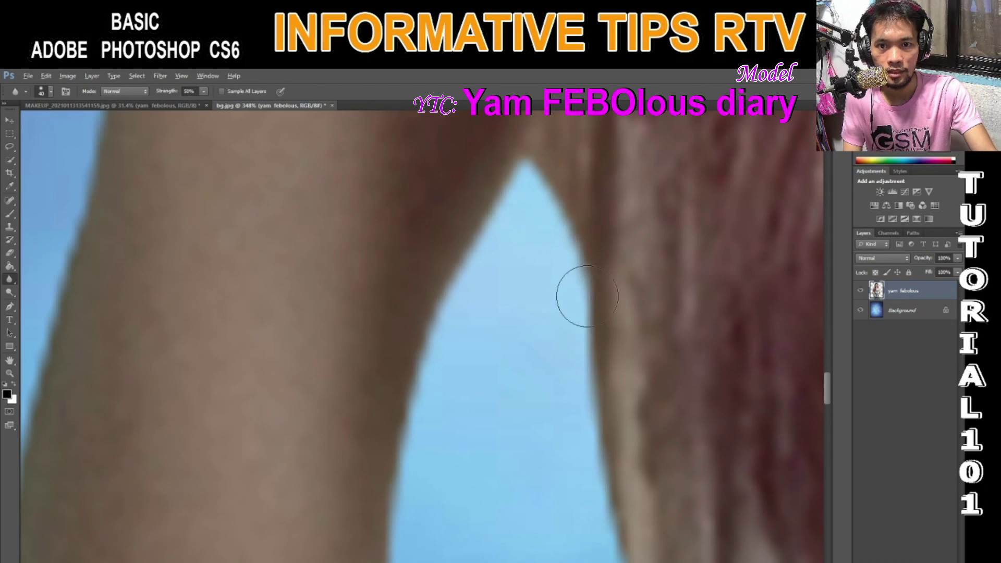
scroll(600, 250, down, 3)
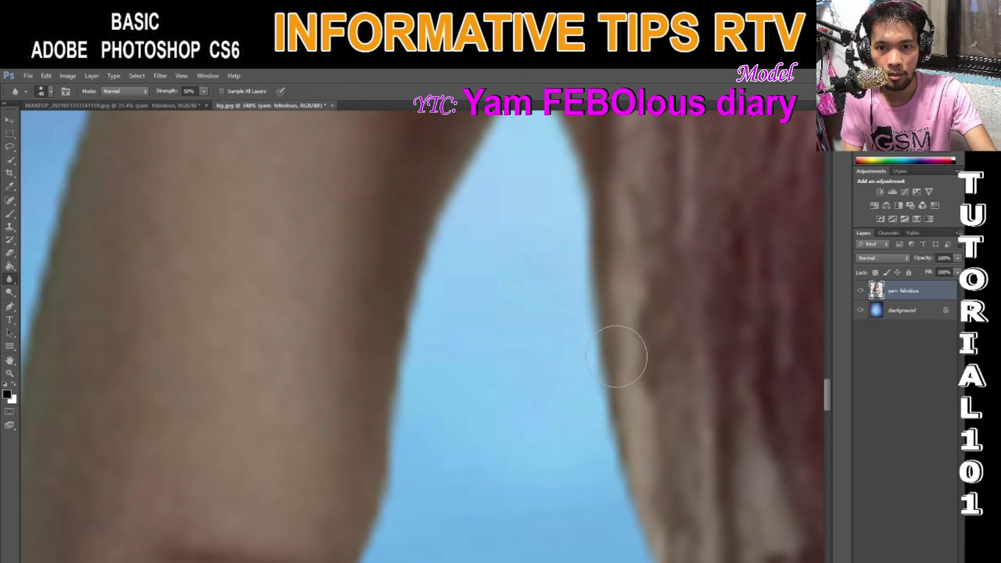
scroll(620, 392, down, 3)
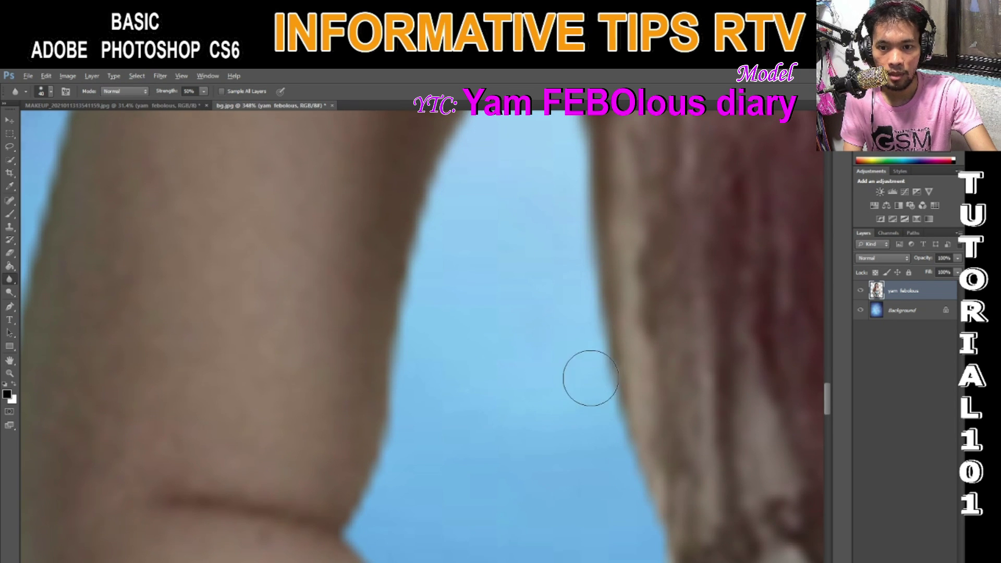
Step: Blur the edge of the dress at the waist down to where it meets the forearm above the green bracelet
scroll(610, 380, left, 3)
scroll(602, 358, down, 2)
scroll(602, 357, down, 3)
scroll(602, 357, right, 2)
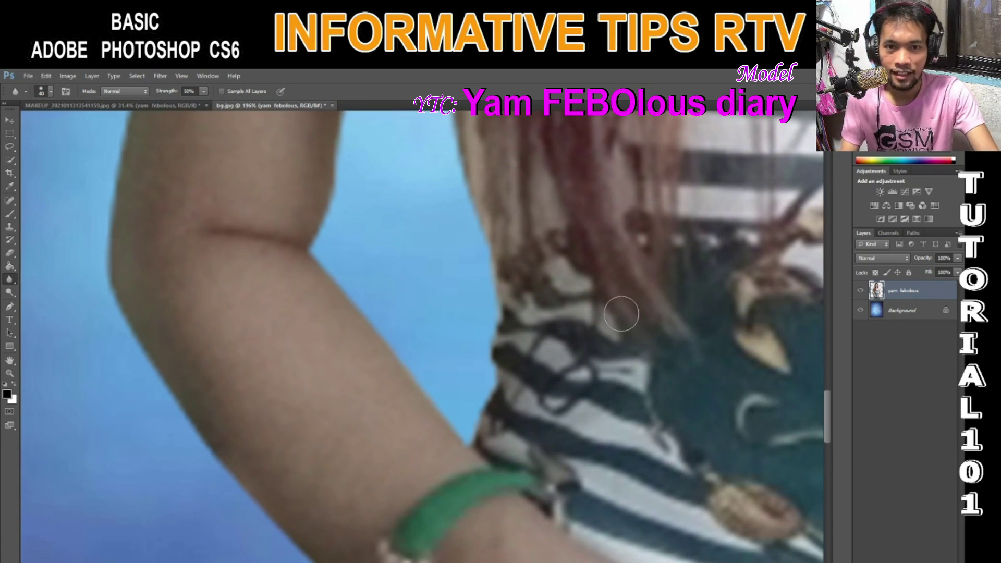
scroll(508, 293, up, 2)
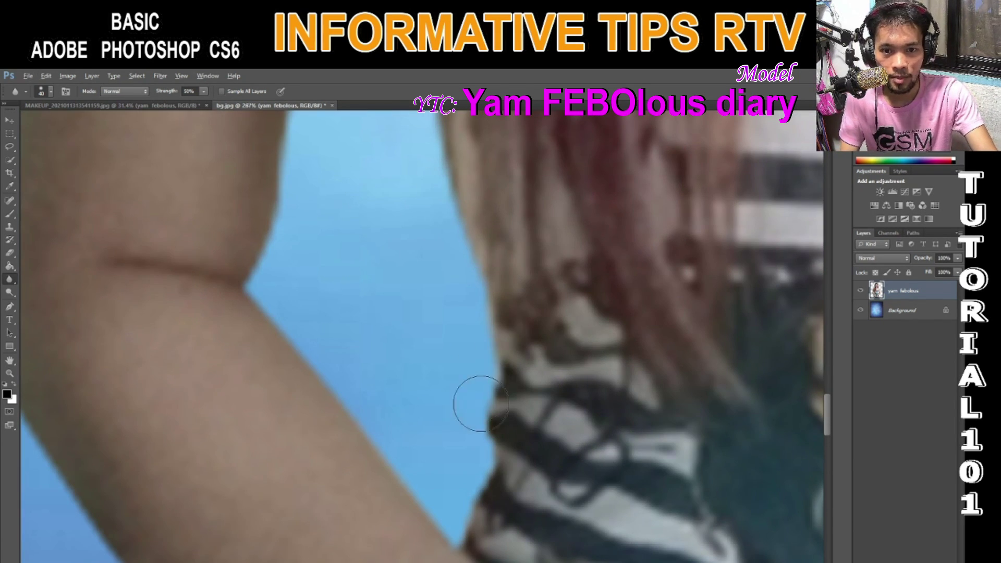
scroll(518, 296, up, 1)
scroll(570, 238, up, 2)
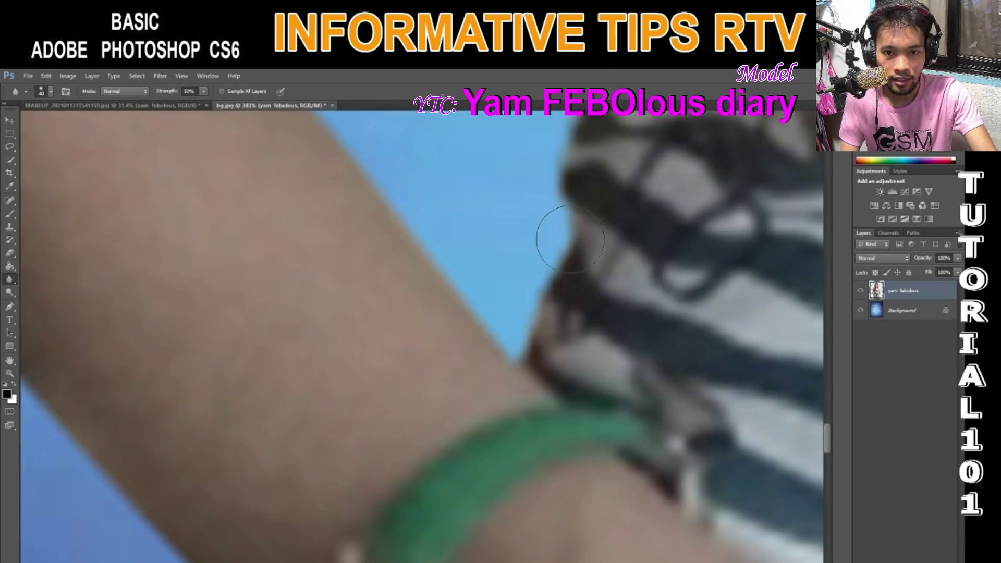
scroll(568, 242, up, 2)
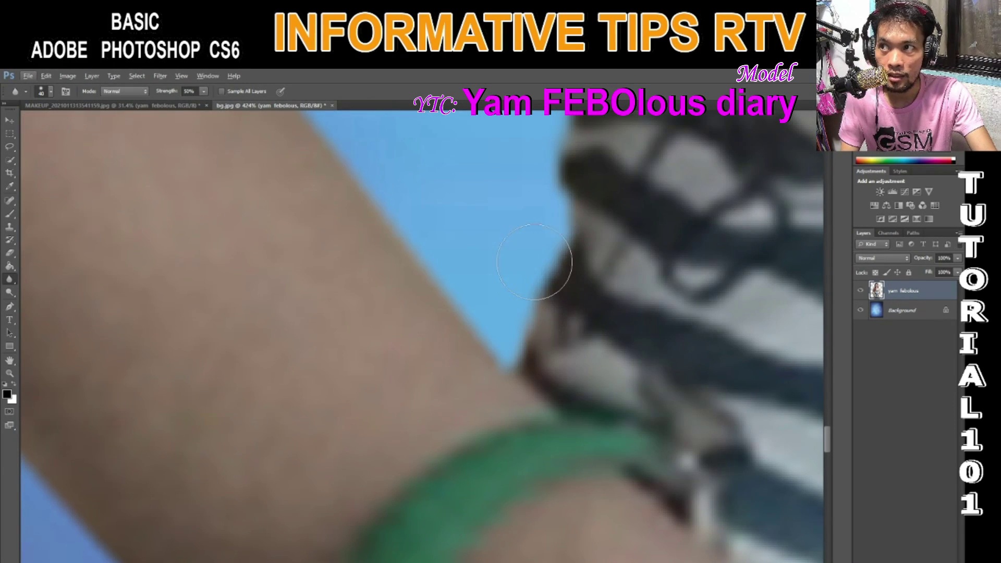
scroll(441, 261, down, 5)
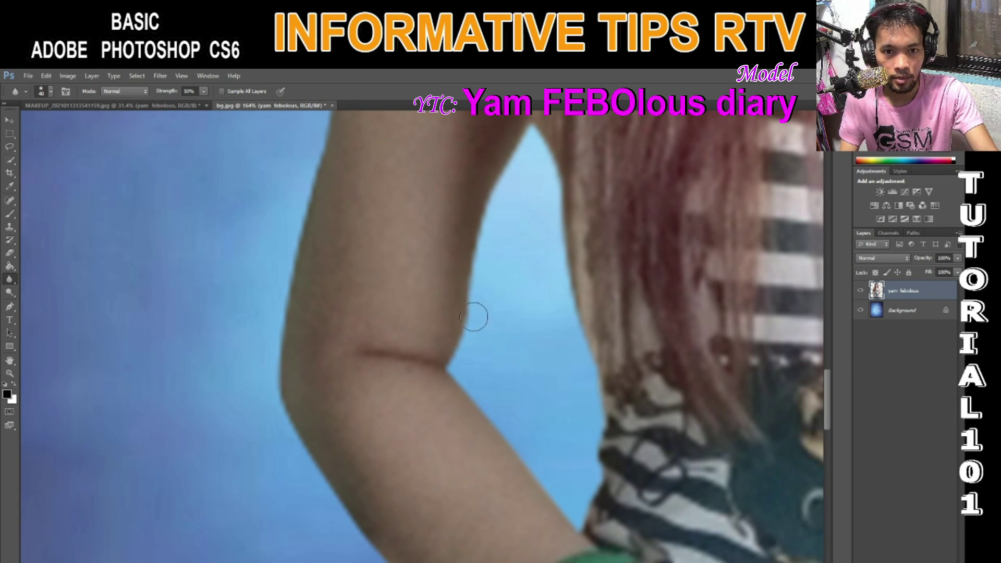
Step: Raise the 40 px Blur brush's hardness and soften the outer edge of the woman's upper arm
scroll(509, 131, down, 4)
scroll(476, 380, up, 3)
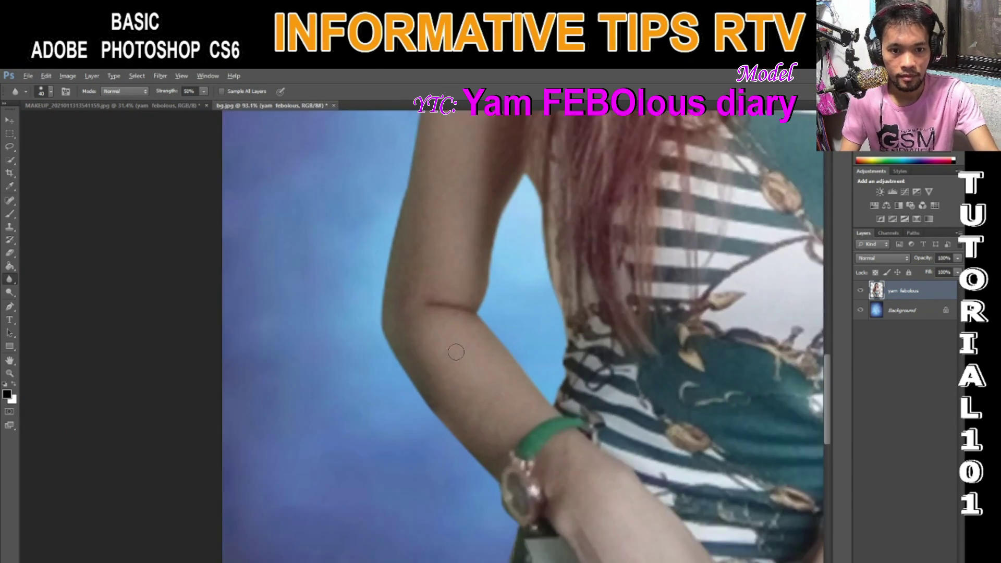
scroll(376, 327, up, 2)
right_click(429, 391)
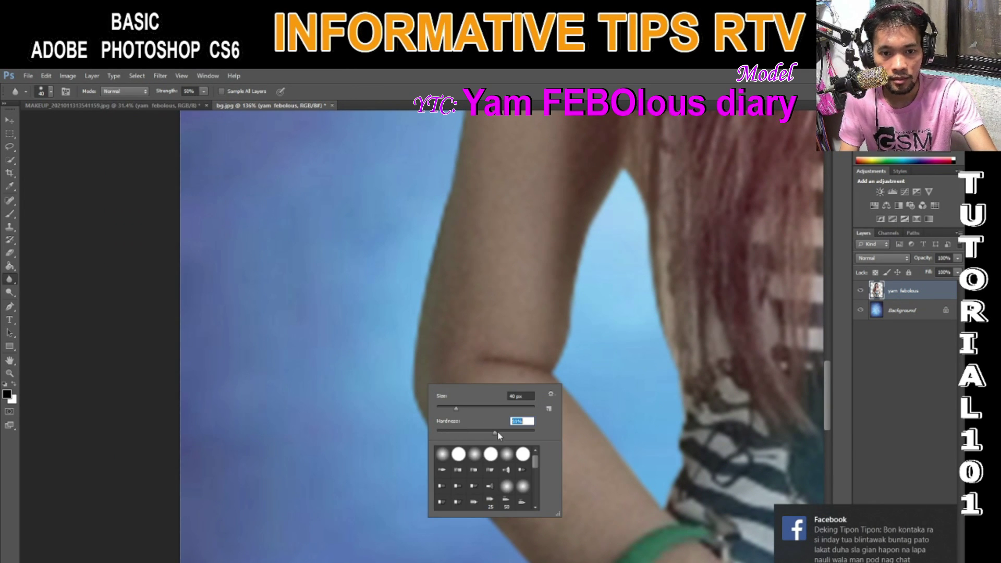
key(Return)
scroll(422, 454, up, 2)
scroll(459, 409, up, 2)
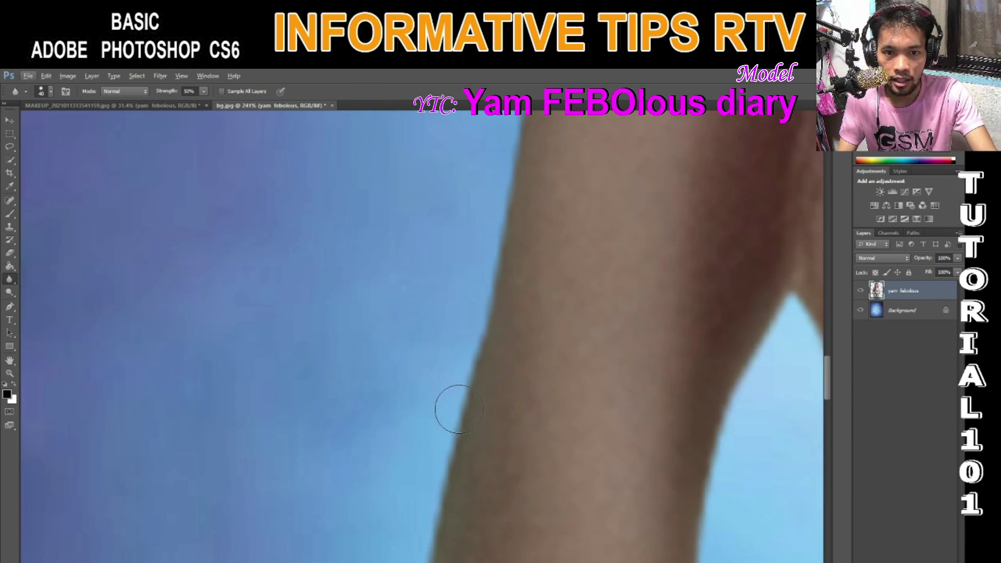
scroll(506, 292, up, 4)
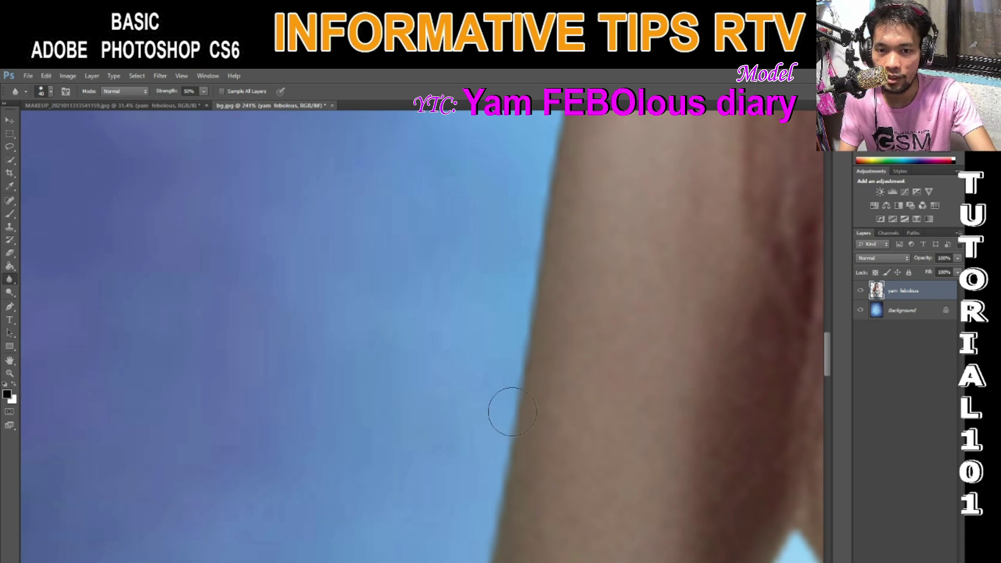
Step: Continue blurring the woman's outline from the shoulder up along the hair beside her face
scroll(536, 436, up, 3)
scroll(561, 217, down, 3)
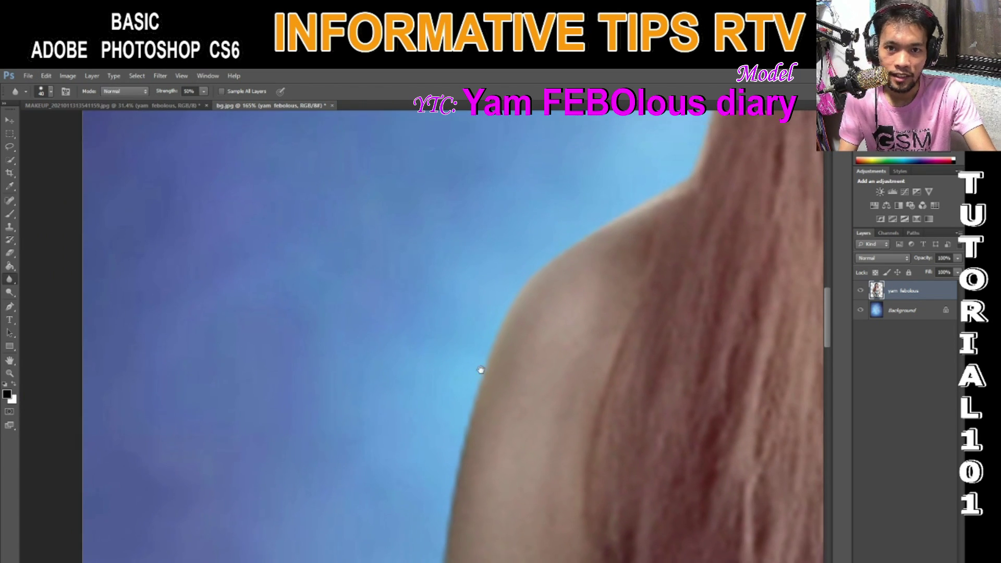
scroll(501, 358, up, 8)
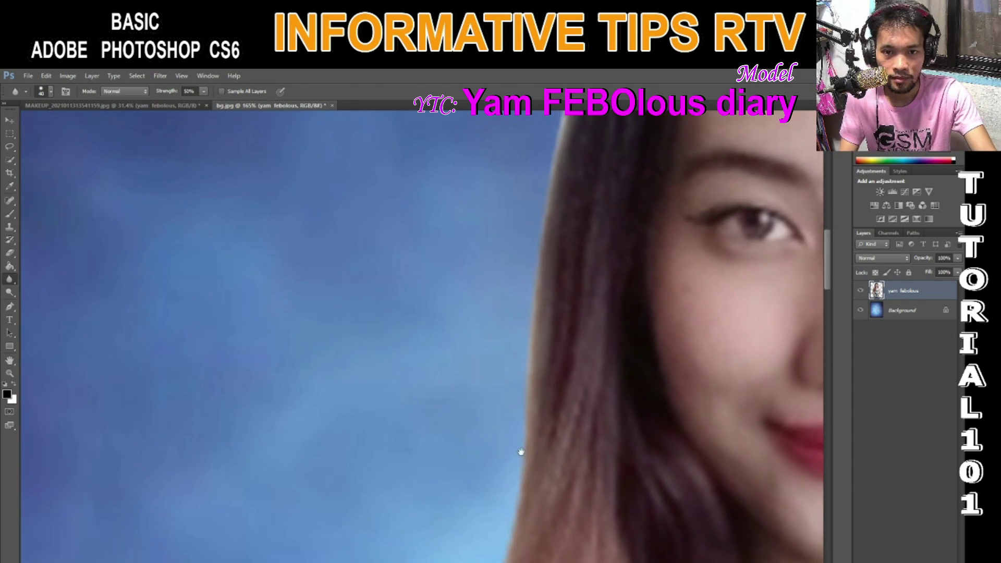
drag(554, 242, 418, 450)
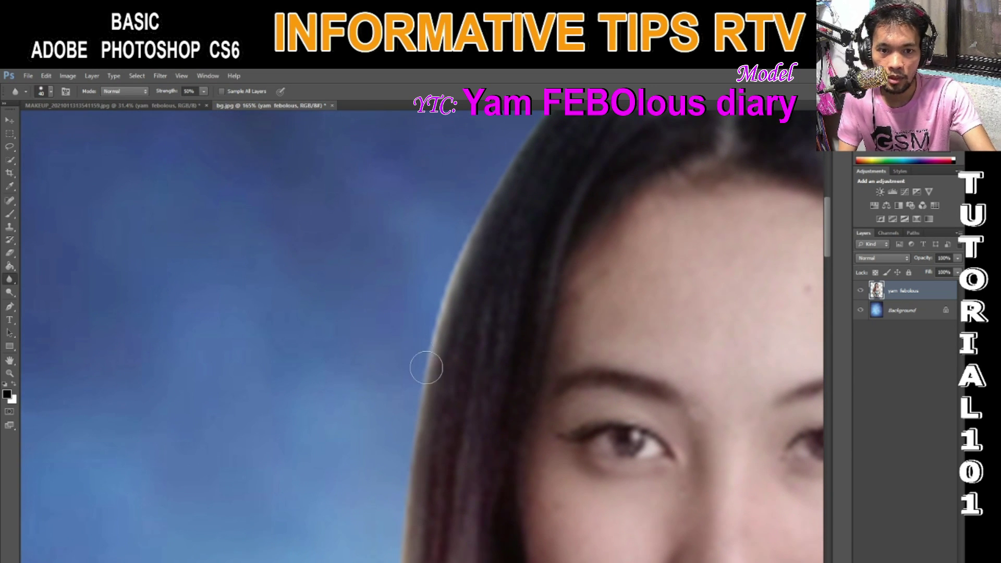
scroll(427, 368, down, 3)
scroll(381, 313, up, 2)
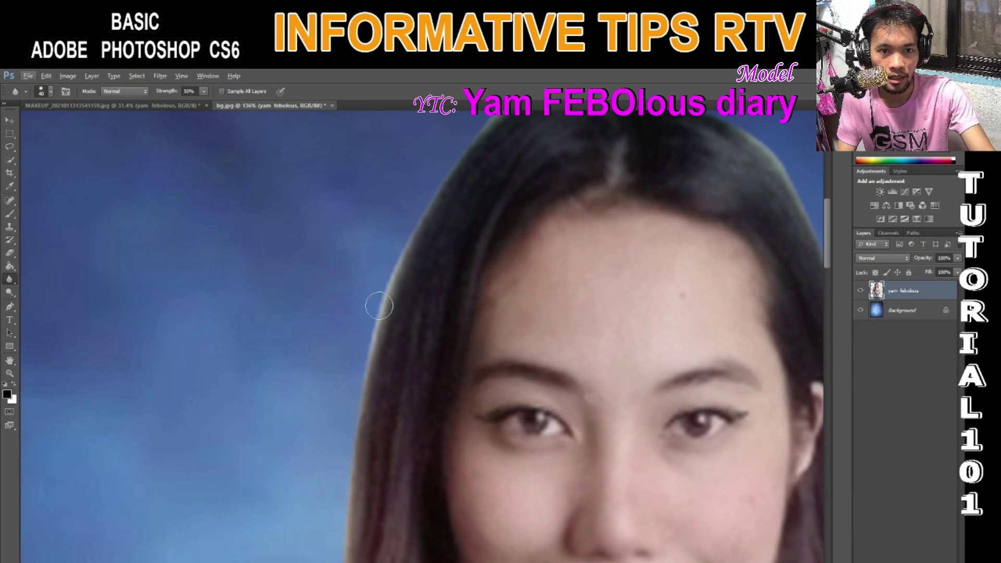
Step: Switch to the Eraser tool and give it a 40 px soft round brush with 0% hardness
right_click(266, 289)
click(10, 253)
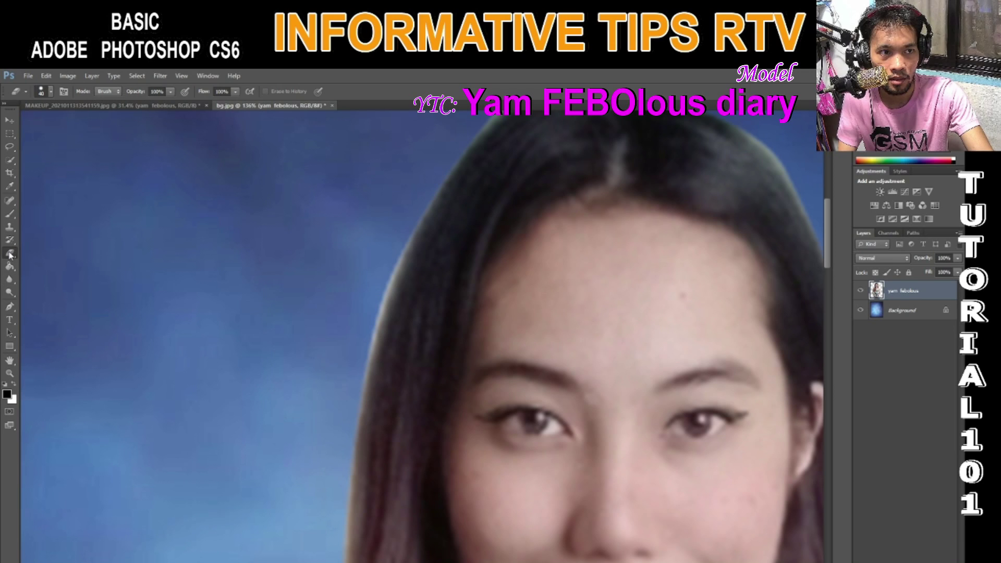
click(62, 252)
right_click(254, 299)
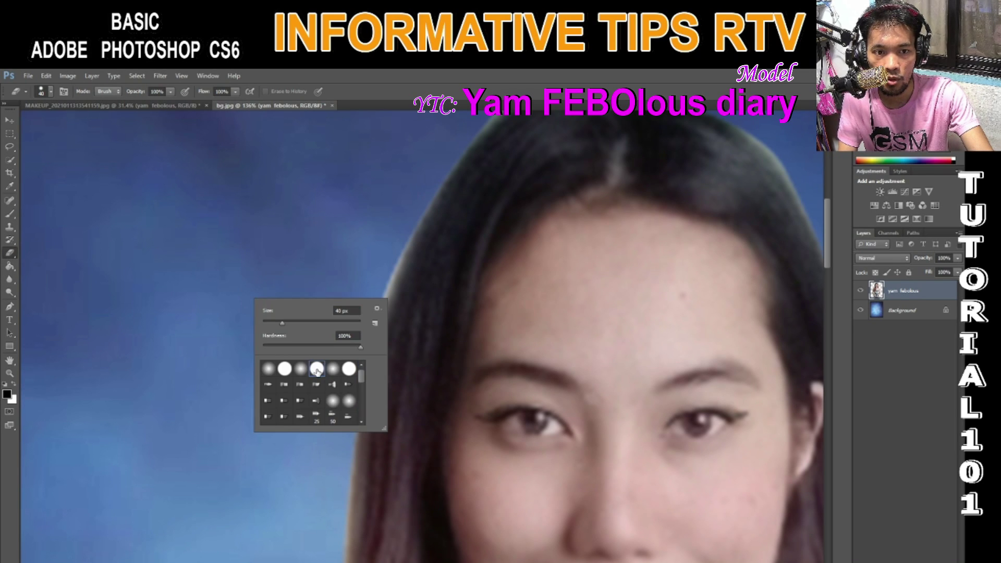
double_click(332, 369)
right_click(336, 307)
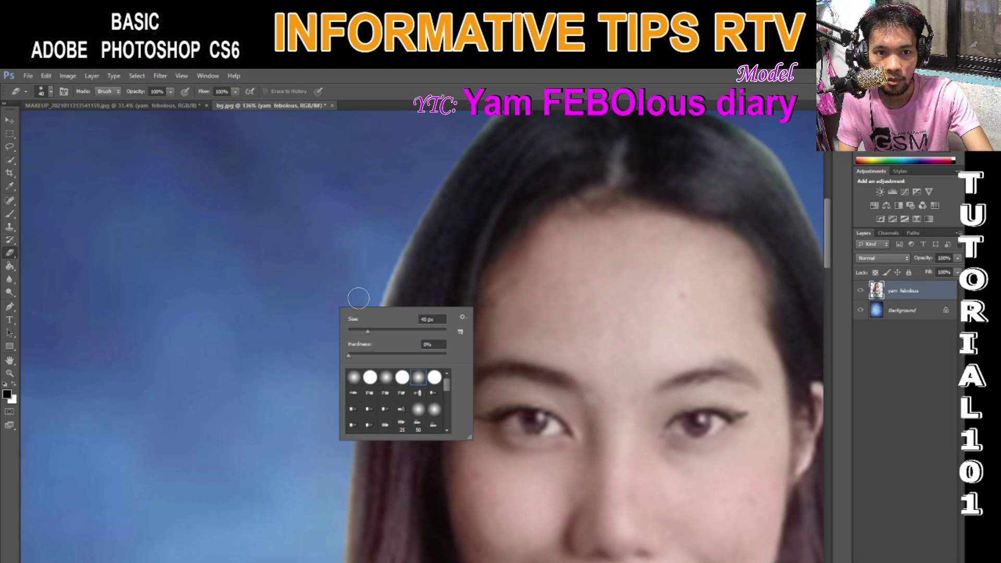
scroll(370, 244, up, 1)
key(Escape)
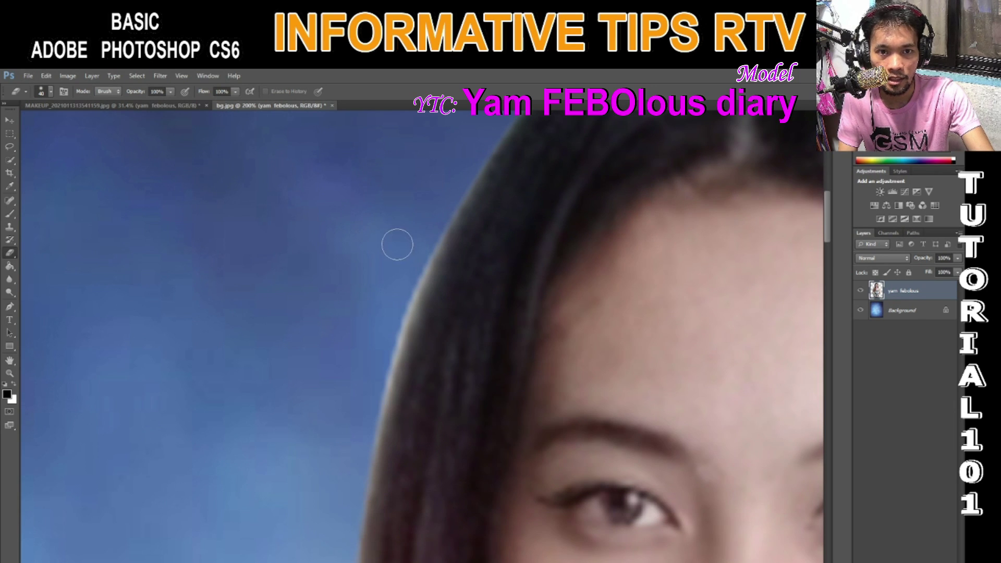
Step: Try the 40 px Eraser on the hair edge beside the forehead with soft and 100% hardness strokes, undoing each one
mouse_move(423, 246)
mouse_down()
mouse_move(413, 336)
mouse_move(384, 402)
mouse_up()
scroll(397, 366, down, 1)
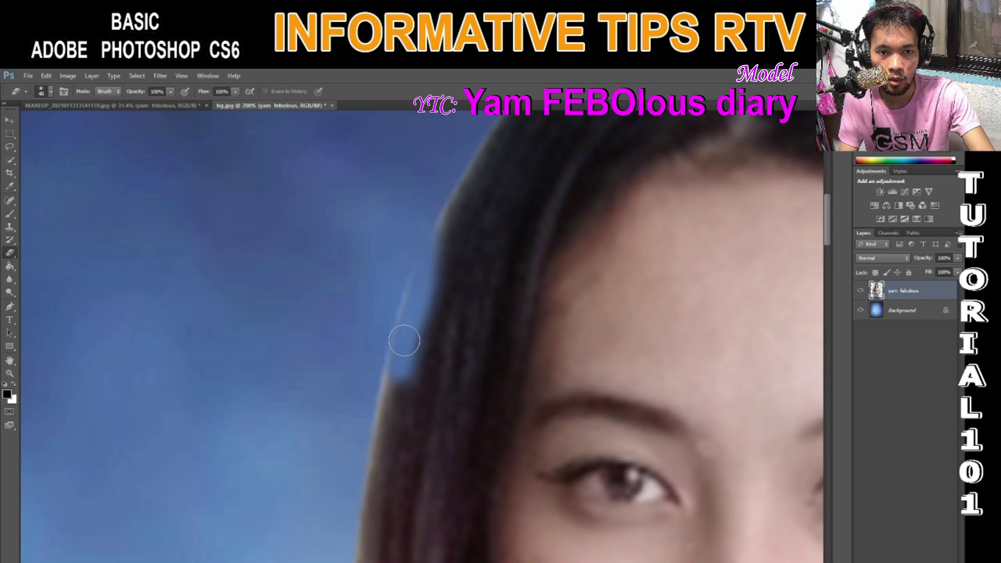
key(ctrl+z)
right_click(378, 263)
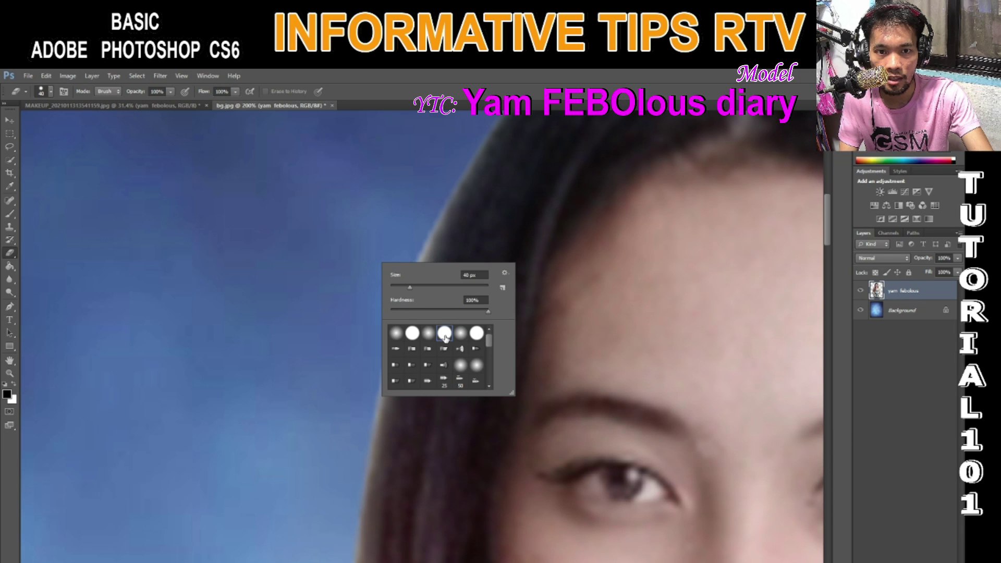
key(Escape)
drag(423, 227, 387, 386)
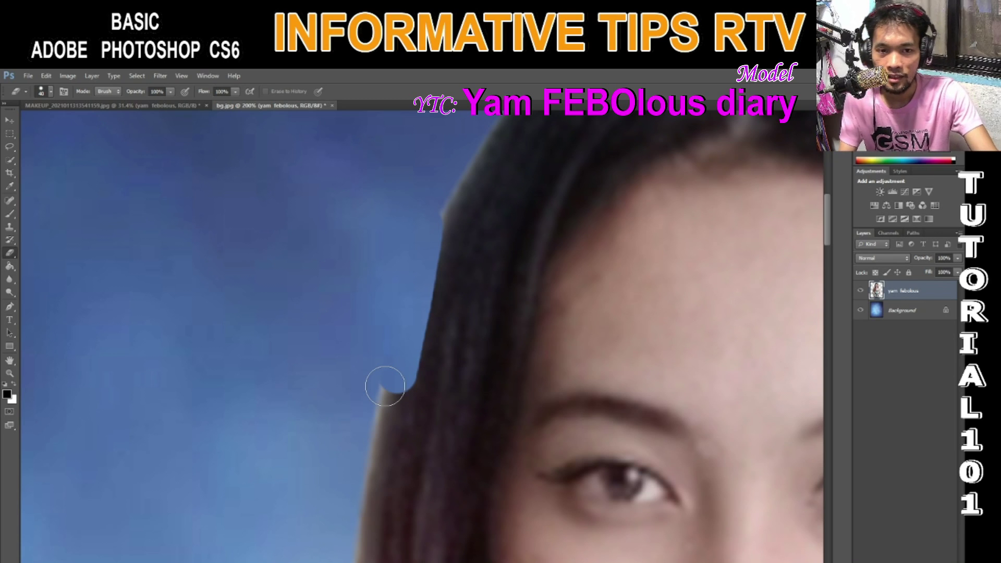
scroll(382, 373, down, 1)
key(ctrl+z)
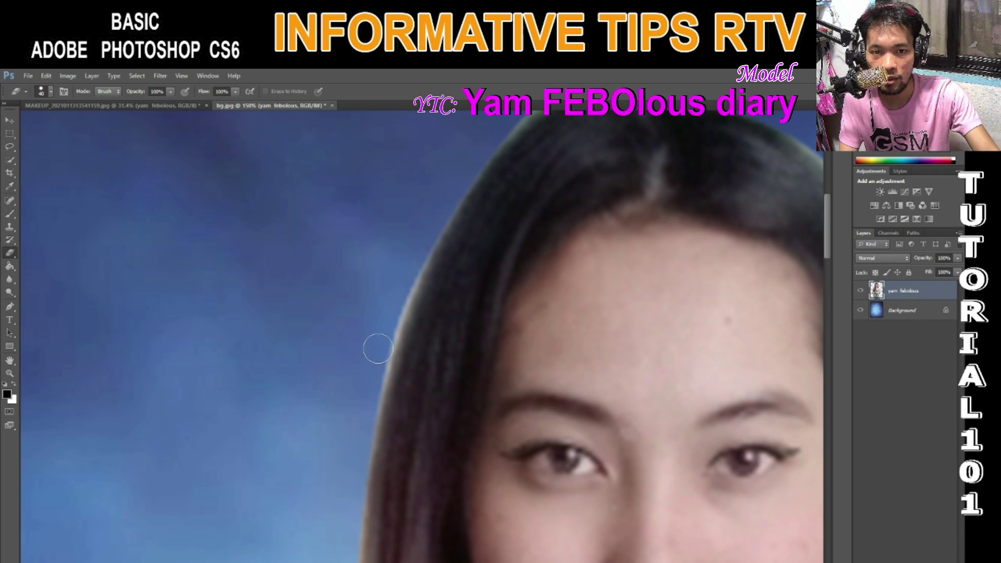
Step: Return the 40 px Eraser to 0% hardness and erase the light fringe along the outer hair edge beside the eye
scroll(390, 358, up, 1)
right_click(380, 344)
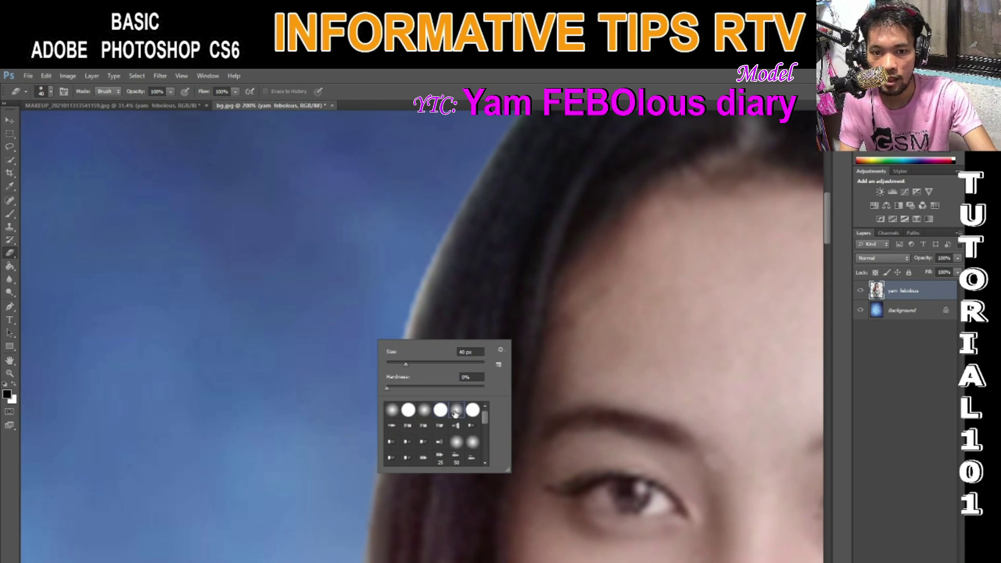
double_click(455, 414)
scroll(402, 277, up, 1)
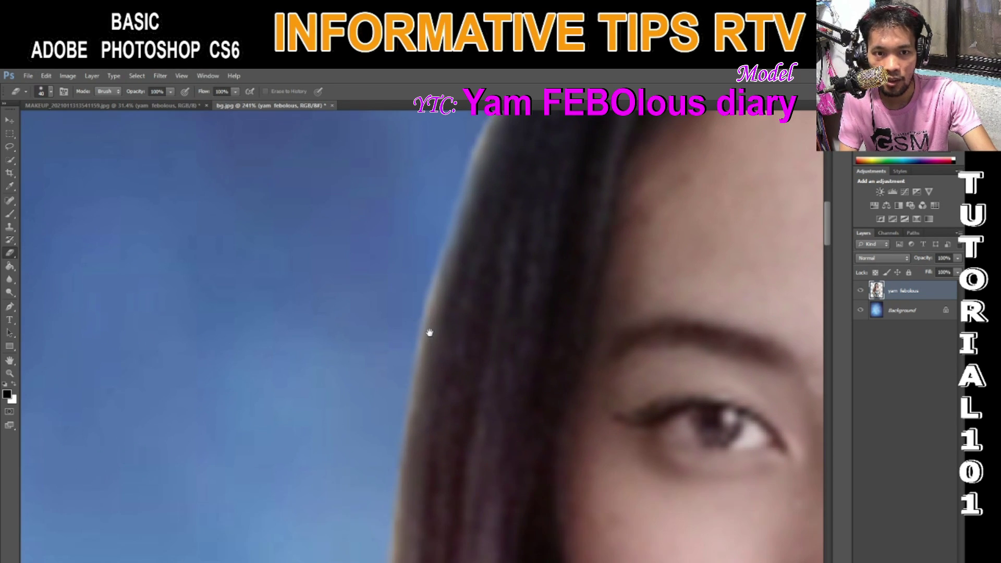
drag(375, 394, 427, 331)
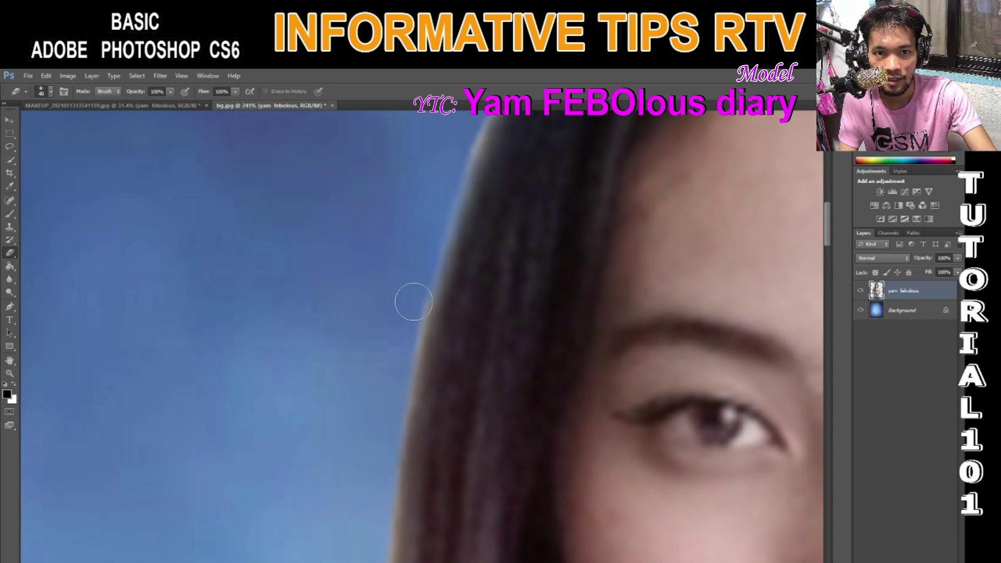
drag(391, 409, 421, 312)
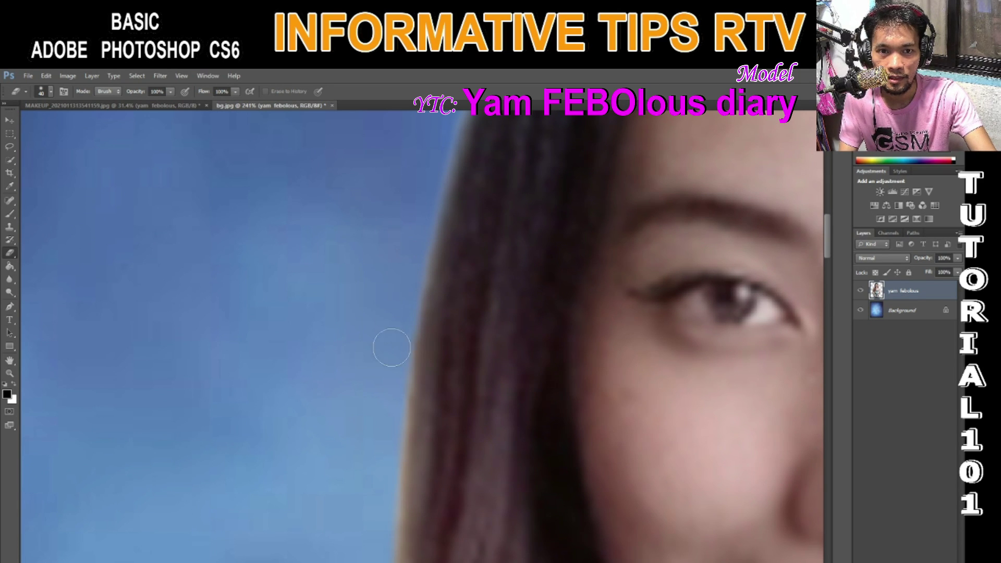
scroll(396, 345, down, 1)
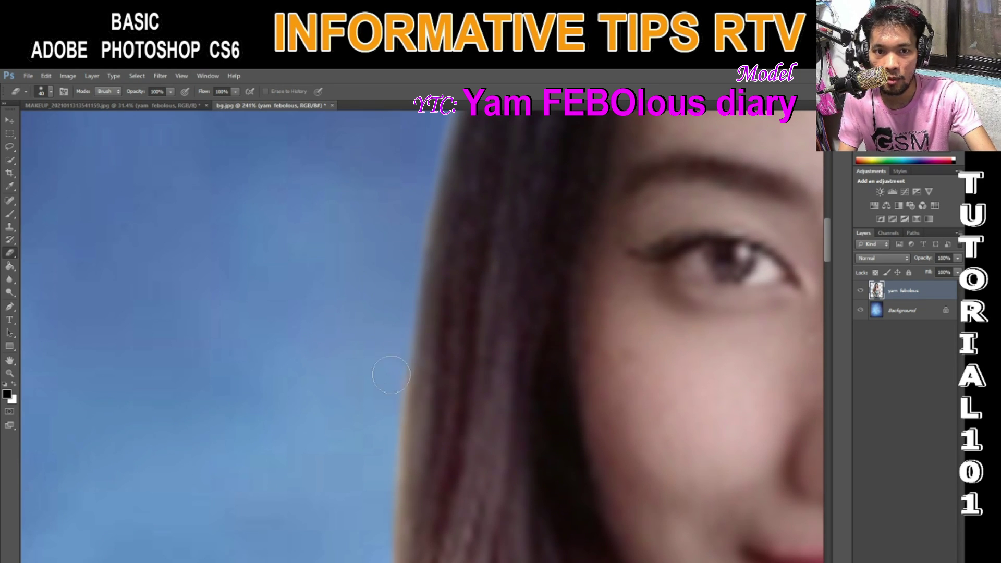
scroll(391, 413, down, 5)
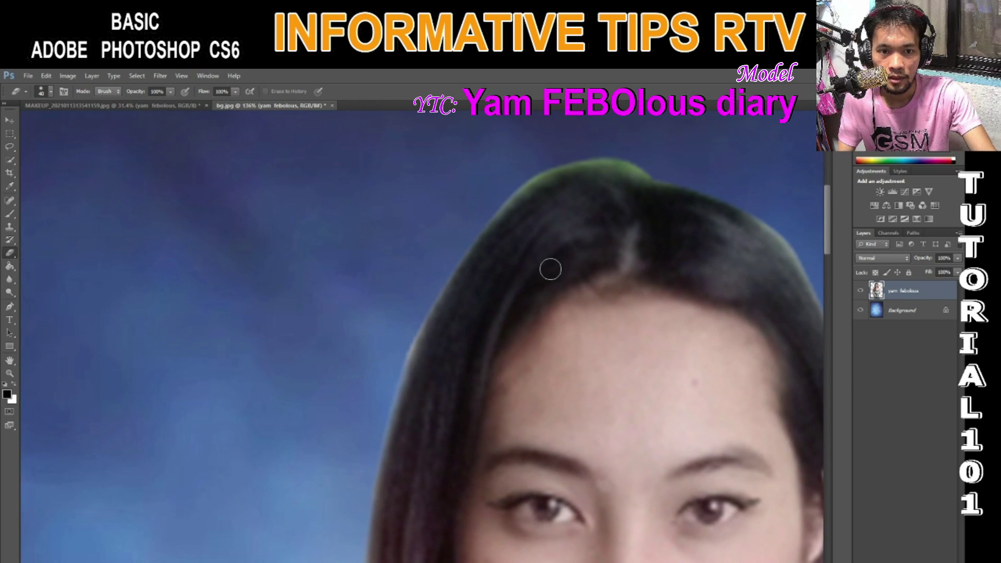
Step: Erase the green fringe along the hair from beside the forehead up over the top of the head
scroll(425, 400, up, 5)
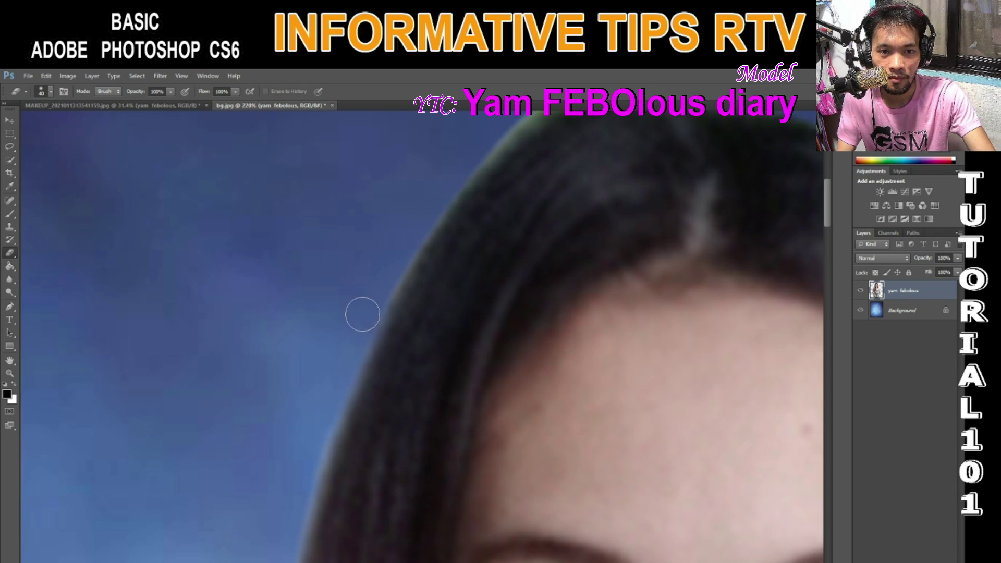
drag(362, 314, 342, 365)
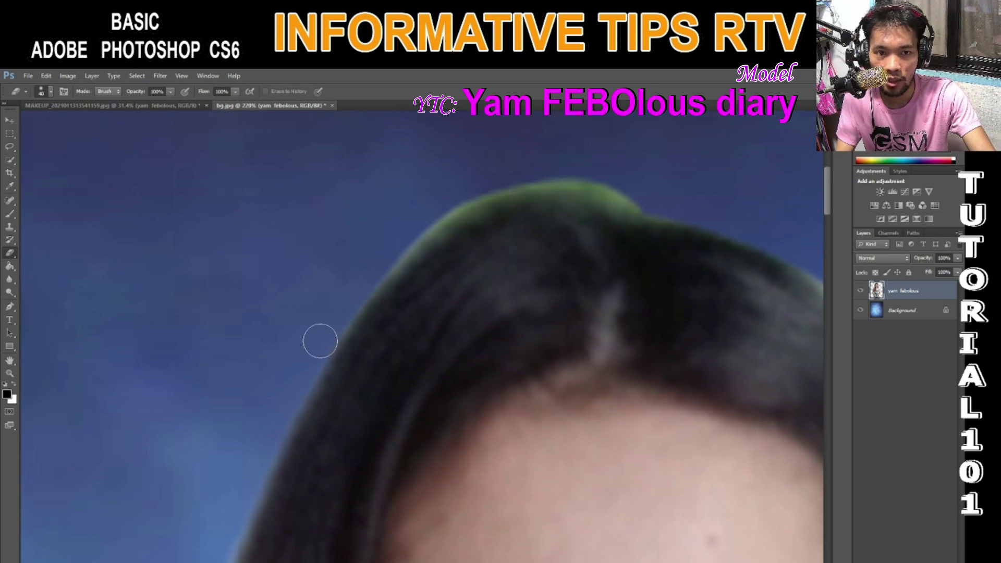
drag(489, 245, 416, 300)
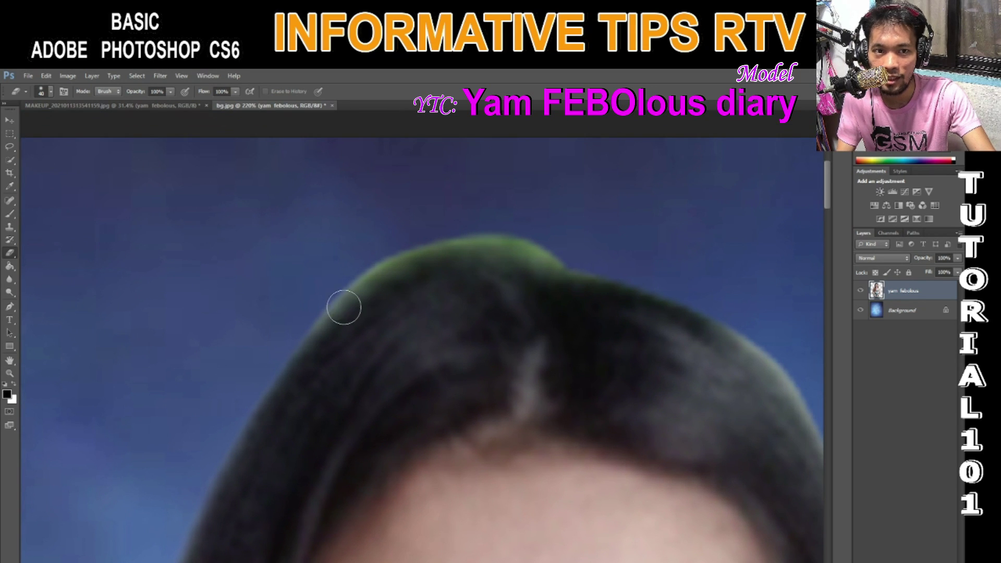
mouse_move(288, 326)
mouse_down()
mouse_move(364, 272)
mouse_move(449, 231)
mouse_up()
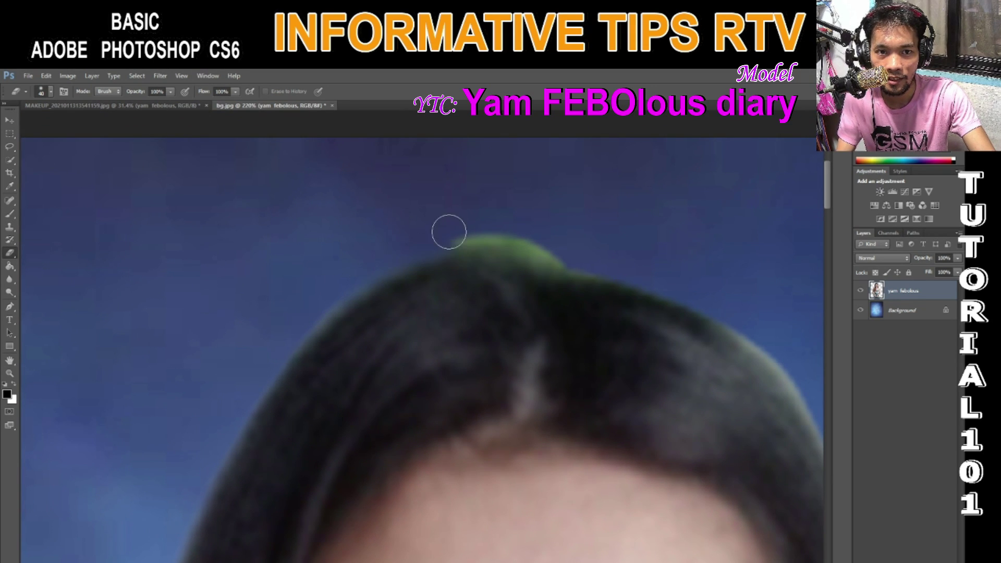
mouse_move(386, 263)
mouse_down()
mouse_move(409, 245)
mouse_move(485, 232)
mouse_move(532, 239)
mouse_move(572, 264)
mouse_move(541, 252)
mouse_up()
drag(409, 305, 476, 268)
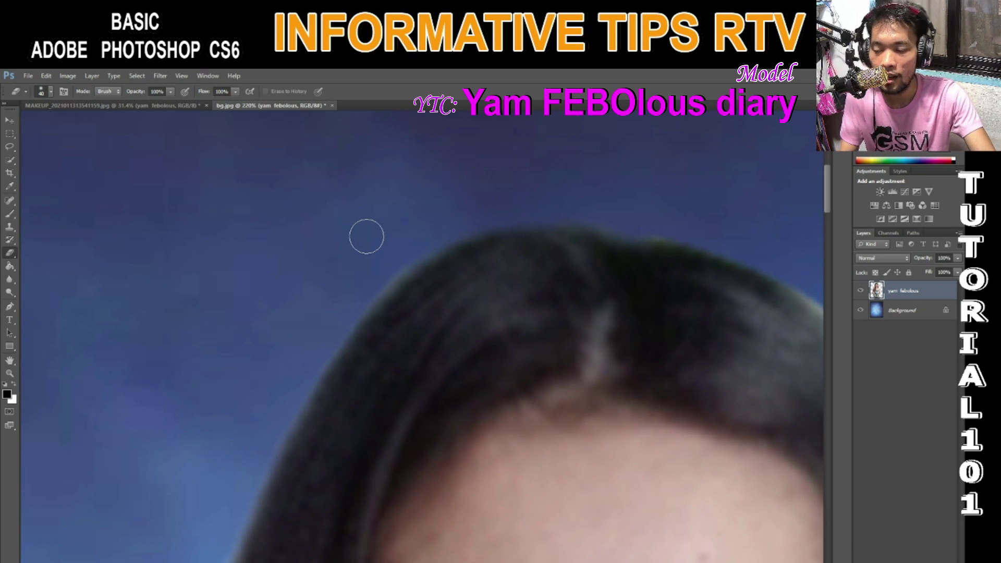
Step: Erase the green and light fringe from the hair parting down the other side of the head toward the ear
drag(581, 322, 354, 293)
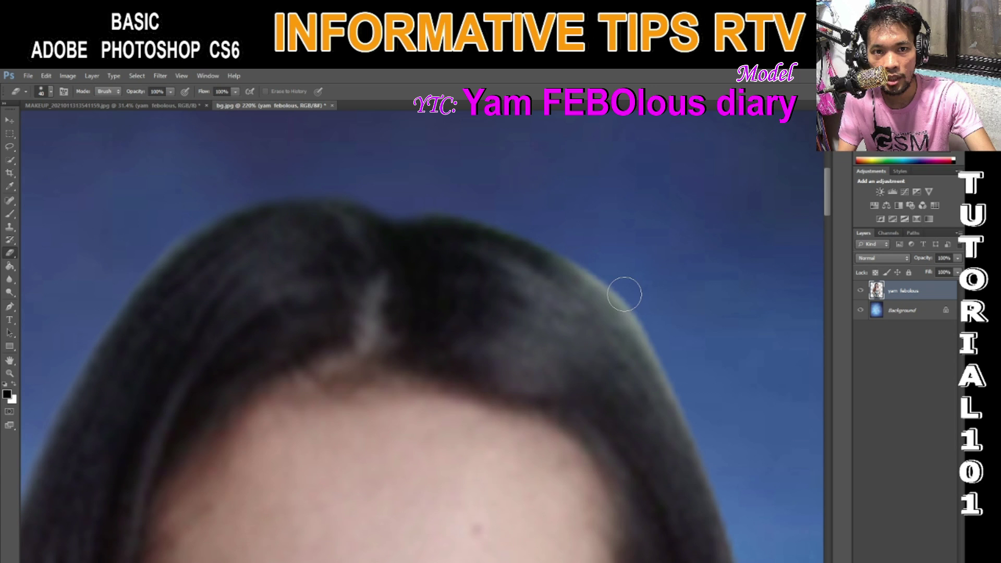
scroll(566, 268, down, 3)
scroll(561, 262, up, 3)
scroll(561, 262, down, 3)
scroll(400, 230, up, 3)
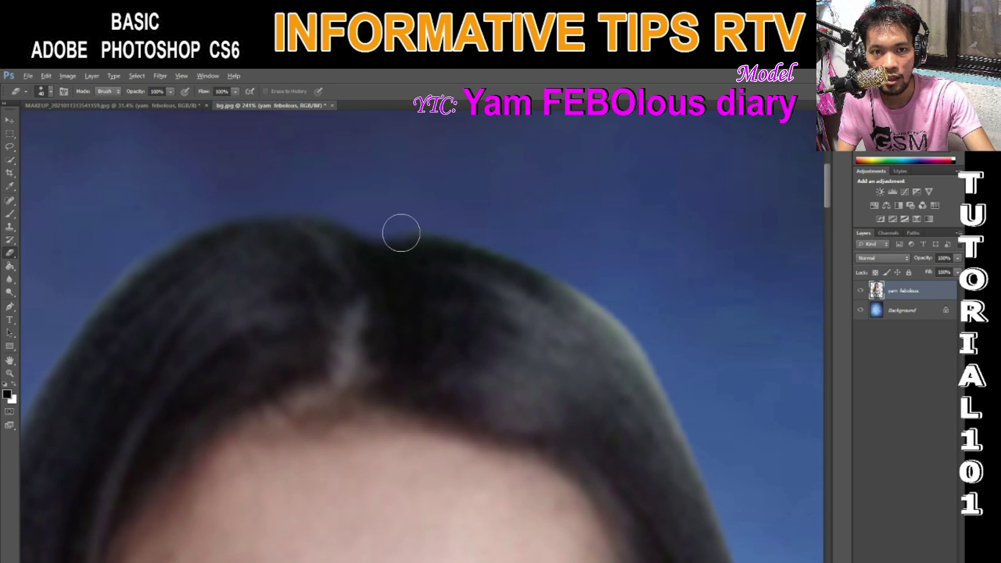
scroll(512, 310, up, 2)
drag(511, 309, 433, 276)
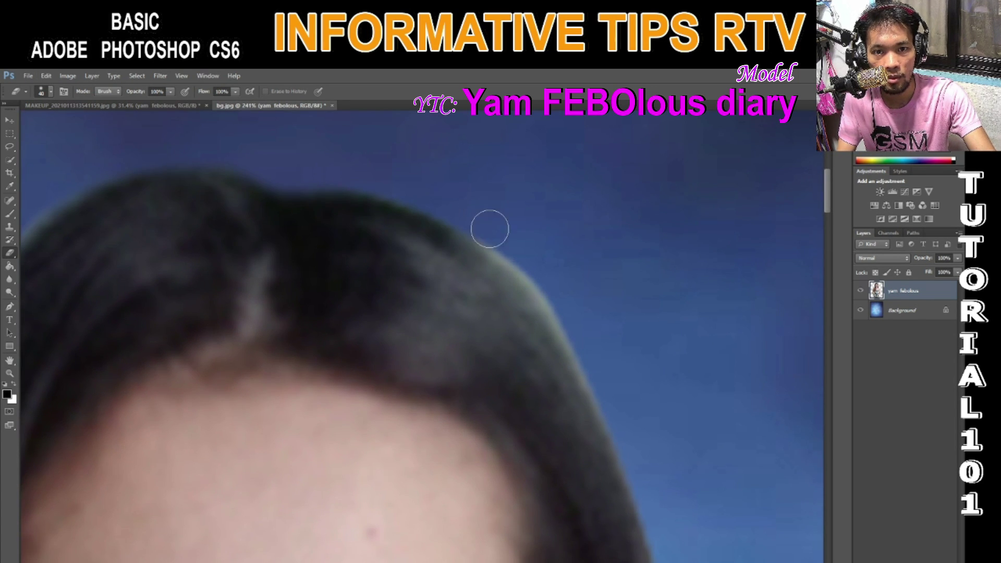
drag(611, 402, 505, 268)
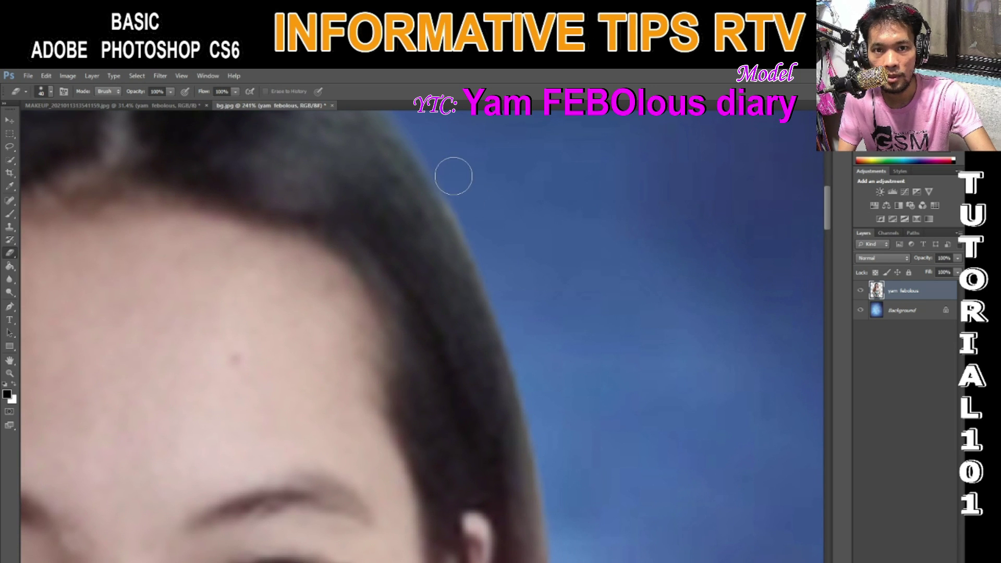
Step: Erase the light fringe along the long hair from the ear down to the shoulder strap
scroll(532, 381, down, 3)
scroll(459, 290, up, 2)
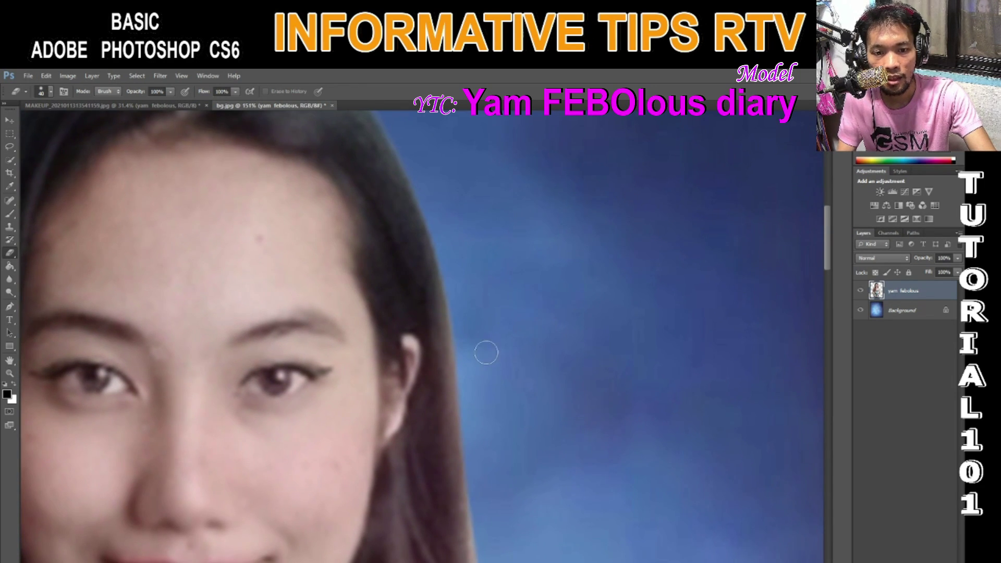
scroll(486, 353, down, 3)
scroll(514, 438, up, 4)
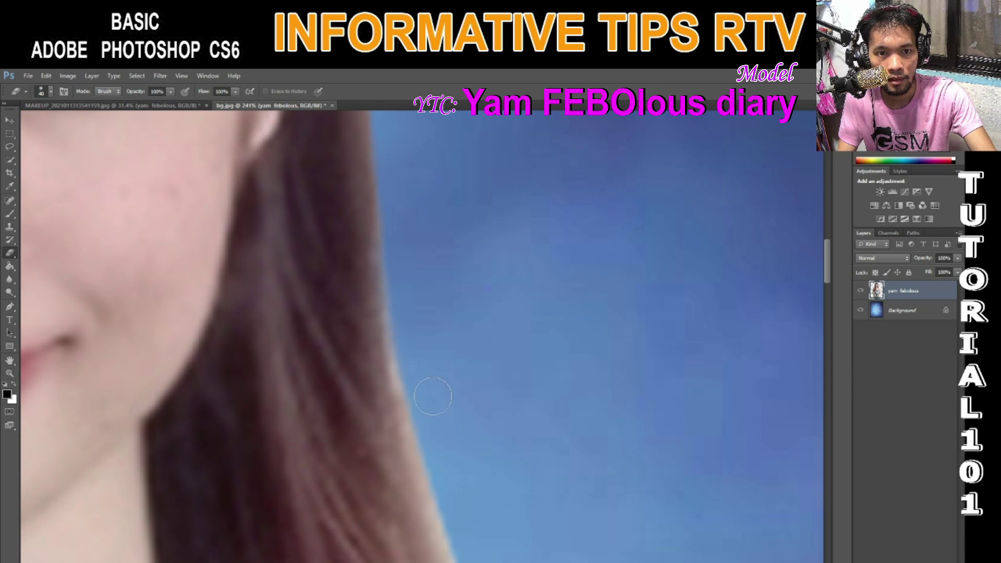
scroll(412, 316, down, 3)
mouse_move(354, 225)
mouse_down()
mouse_move(351, 252)
mouse_move(398, 402)
mouse_up()
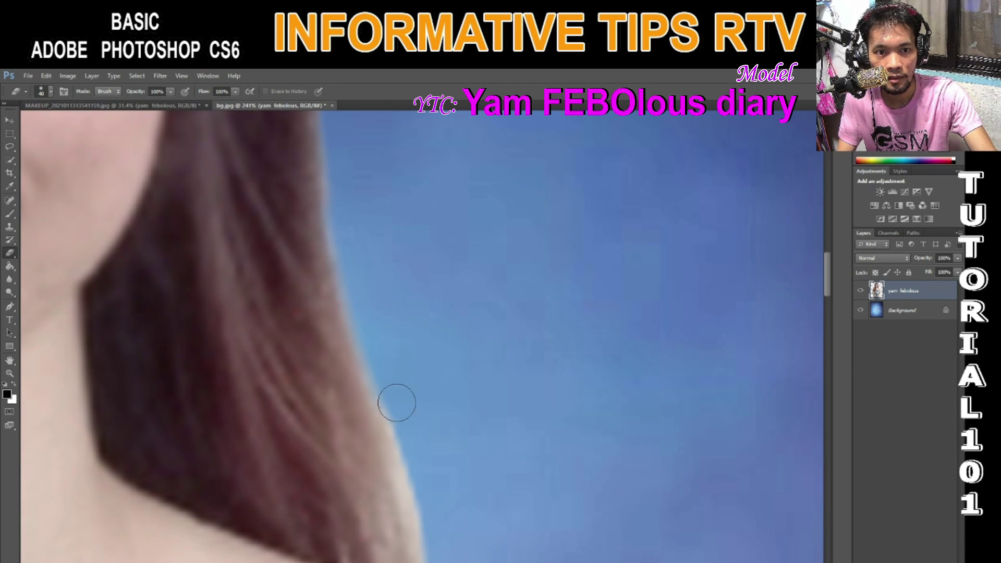
scroll(407, 291, down, 2)
mouse_move(407, 291)
mouse_down()
mouse_move(369, 291)
mouse_move(393, 402)
mouse_move(404, 373)
mouse_up()
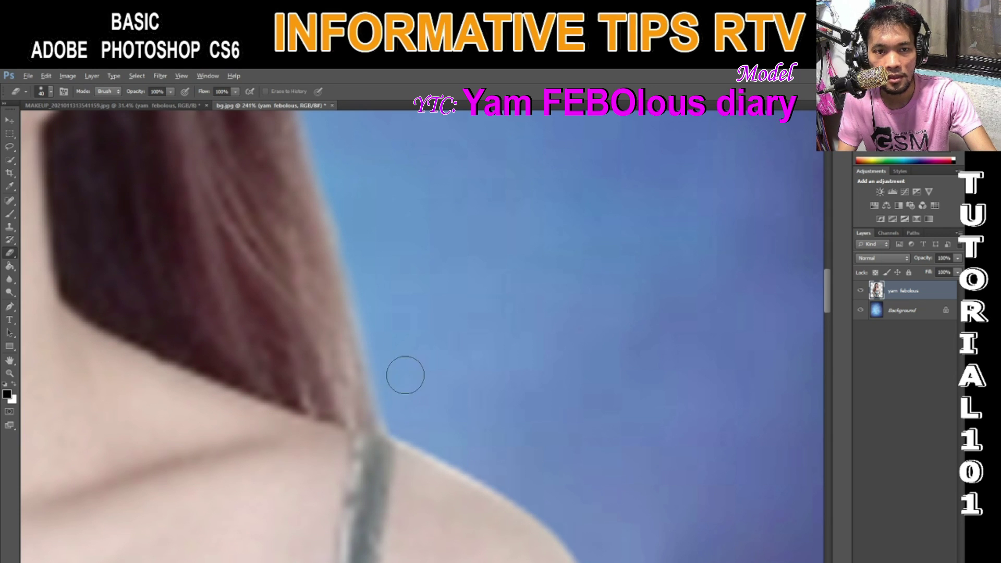
Step: Erase the light fringe along the inner edge of the arm, from the forearm past the elbow toward the armpit
scroll(295, 286, down, 5)
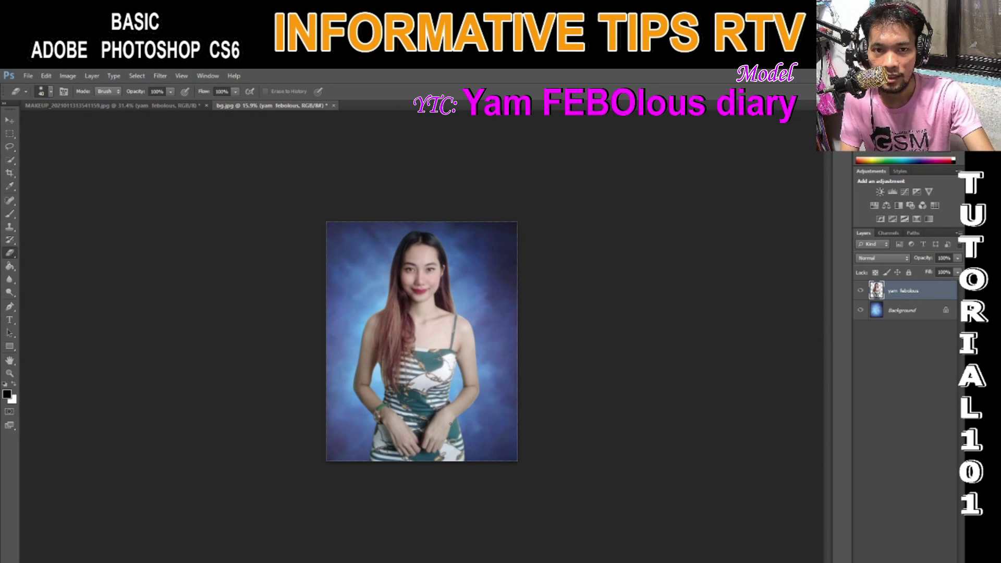
scroll(459, 381, up, 5)
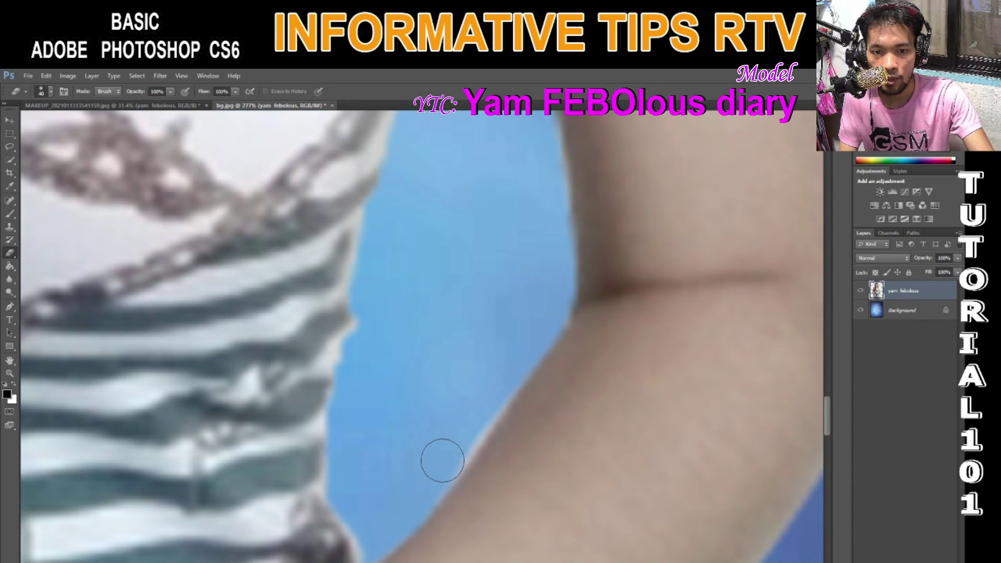
scroll(489, 376, up, 1)
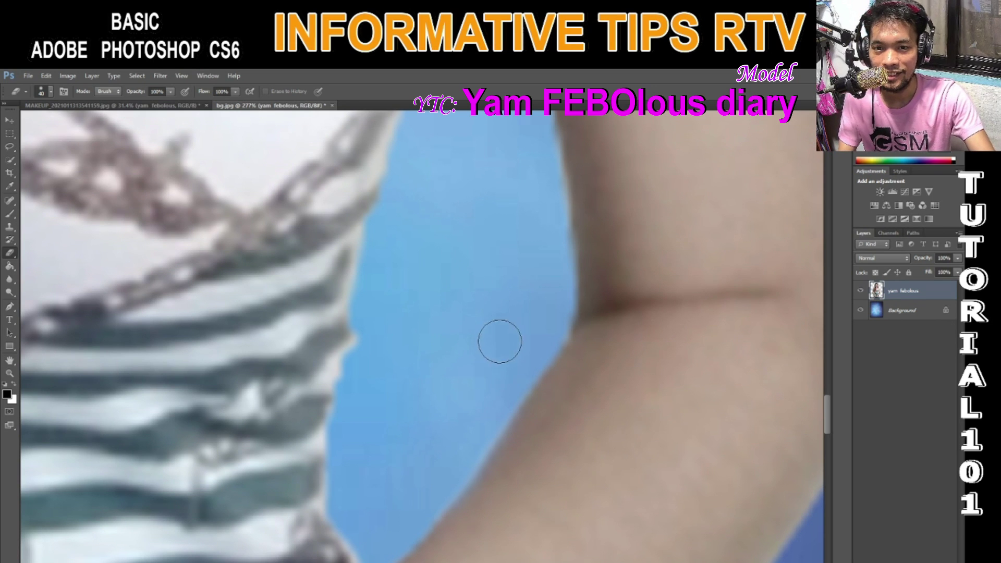
drag(536, 199, 530, 353)
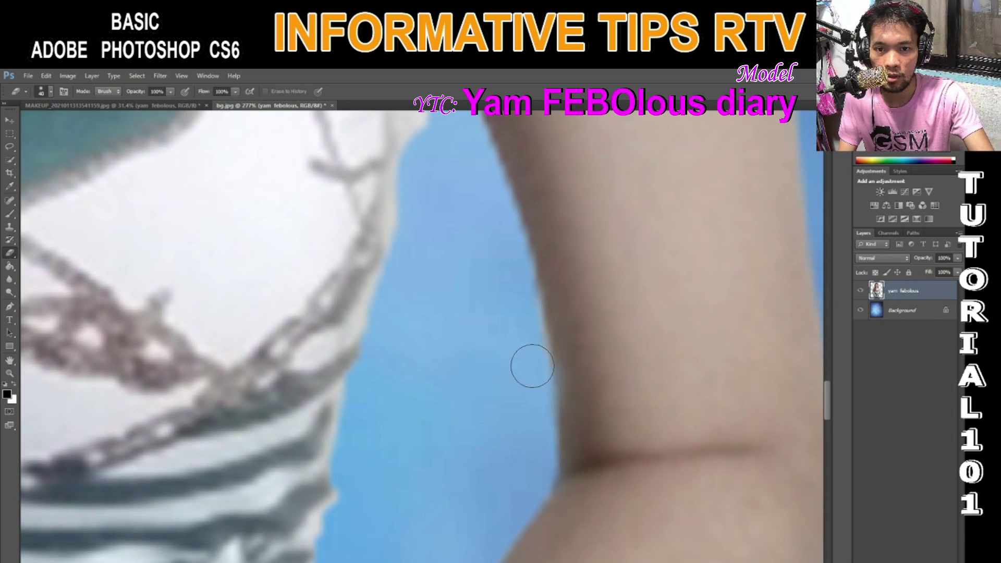
drag(469, 212, 561, 407)
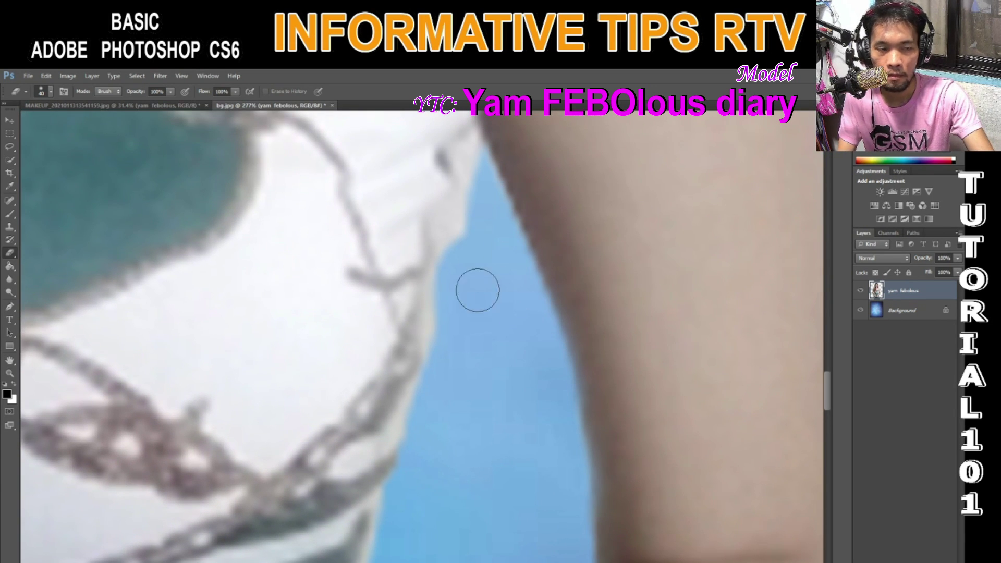
Step: Soften the inner edge of the arm, from the upper arm past the elbow to the forearm, with the Blur tool
click(10, 278)
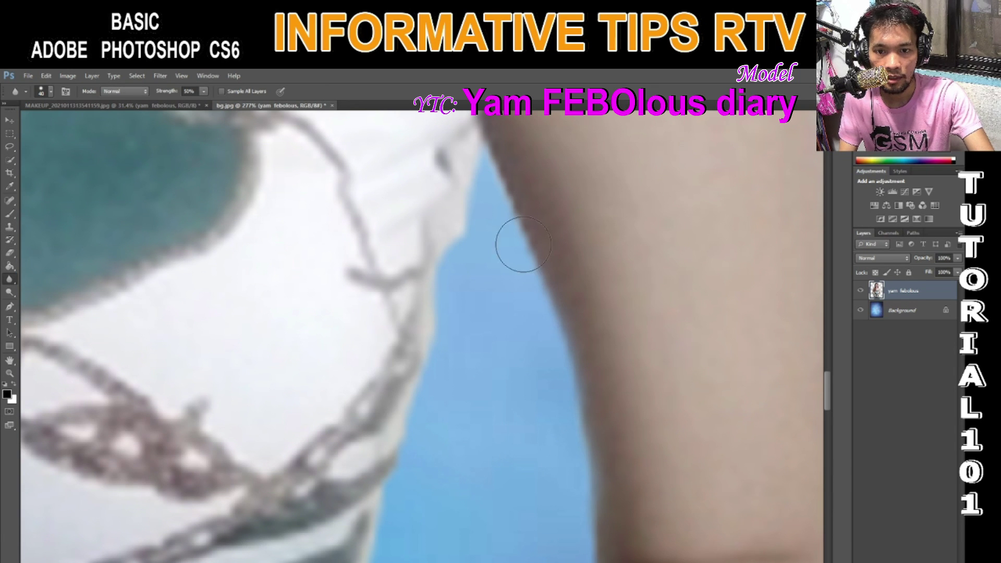
scroll(522, 334, down, 5)
drag(483, 310, 588, 201)
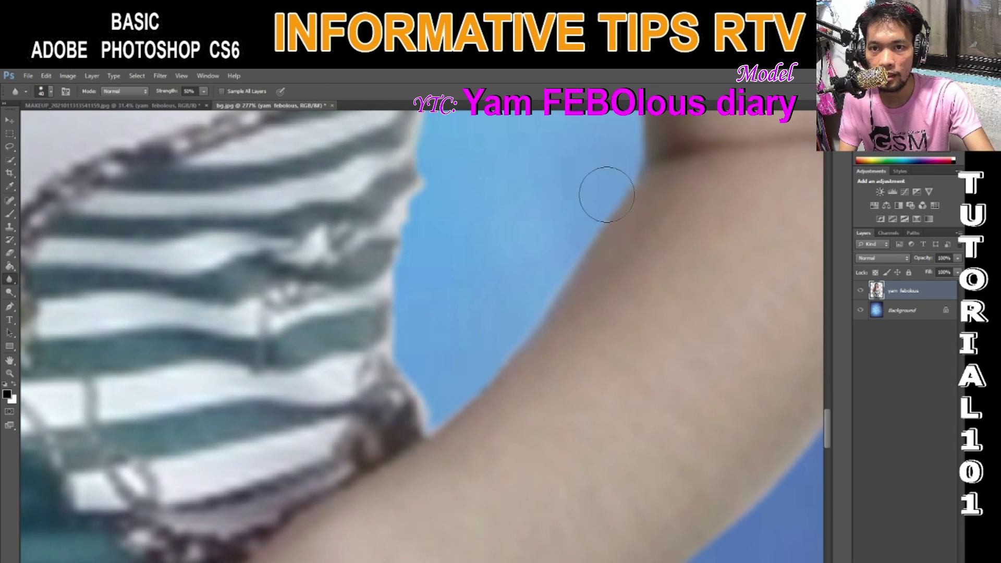
scroll(428, 245, down, 3)
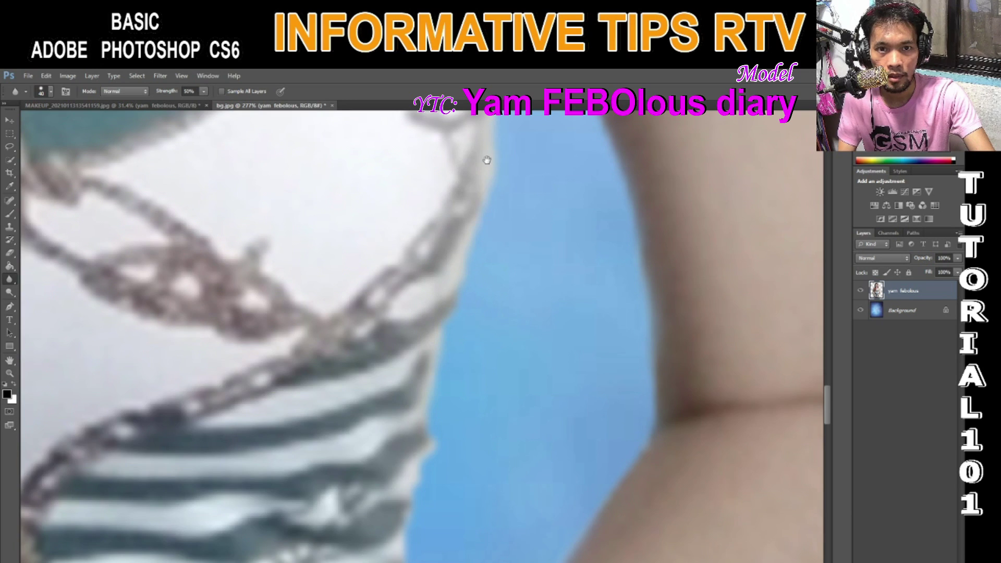
scroll(500, 277, up, 3)
scroll(527, 213, down, 3)
scroll(496, 275, up, 3)
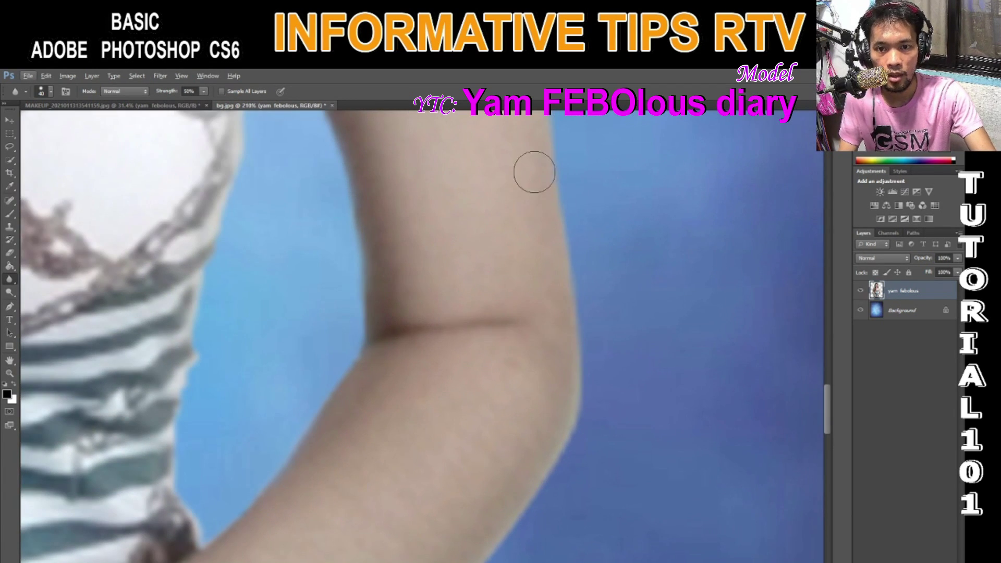
scroll(505, 291, down, 6)
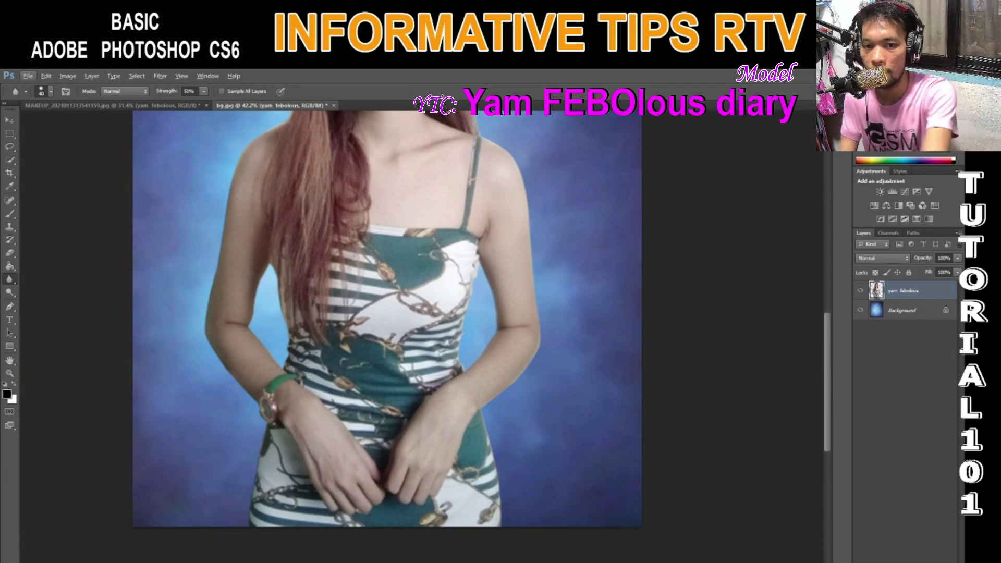
Step: Create a new layer, fill it with black, and place it between the woman's layer and the blue background
key(ctrl+shift+alt+n)
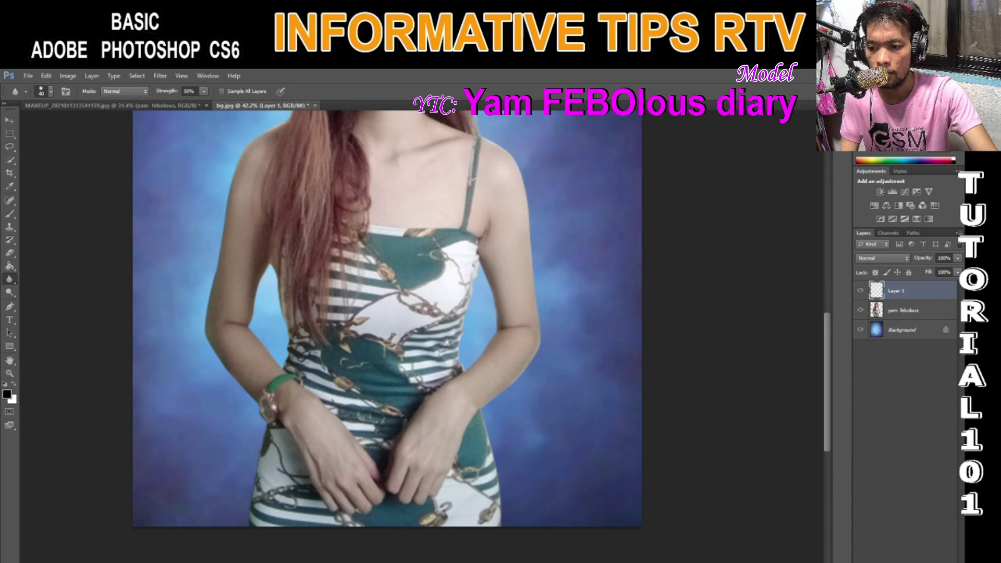
click(10, 267)
click(429, 346)
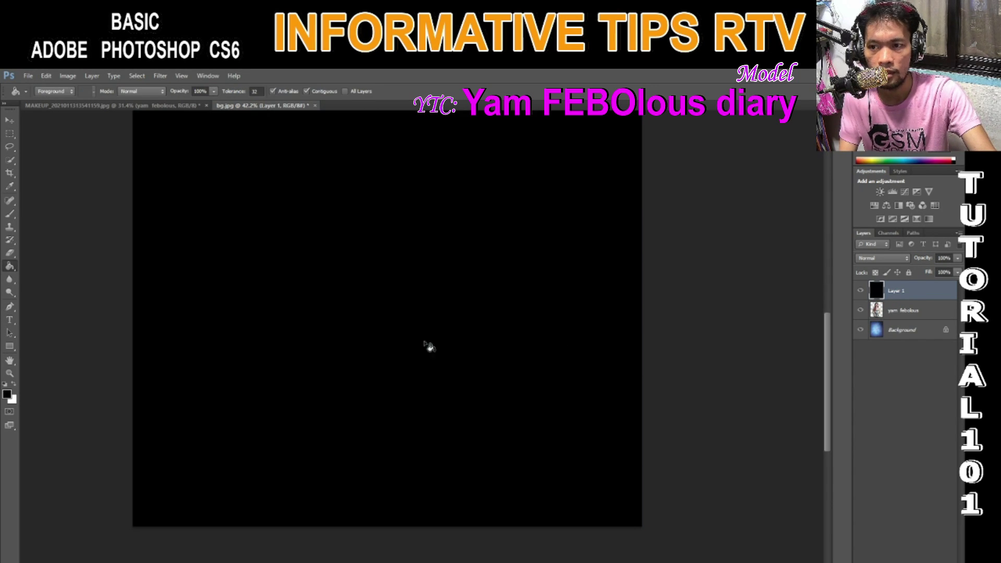
drag(921, 294, 918, 323)
Step: Set the Blur tool's brush size to 29 px at the dress's hip edge and make the woman's layer active
scroll(544, 350, up, 10)
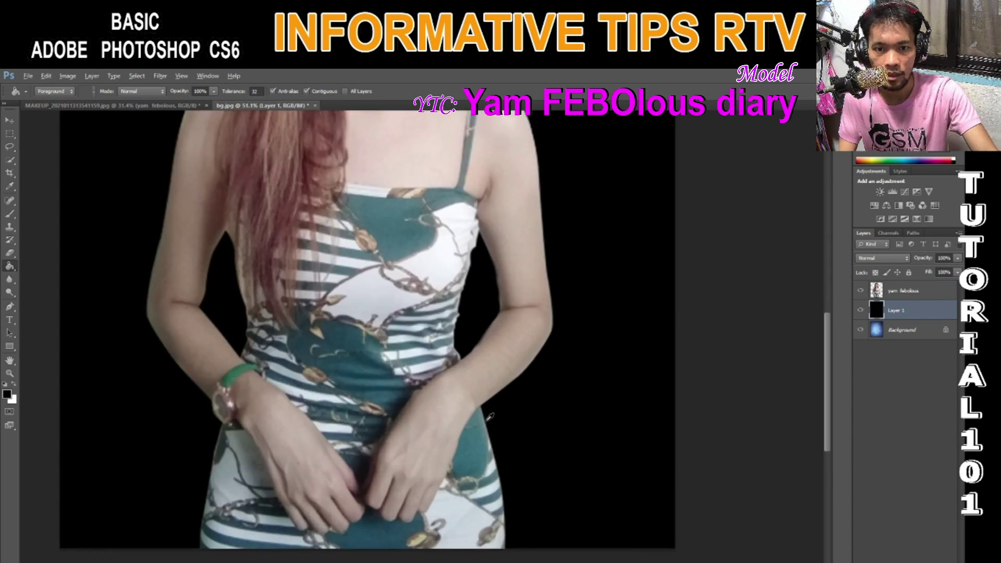
drag(544, 350, 458, 365)
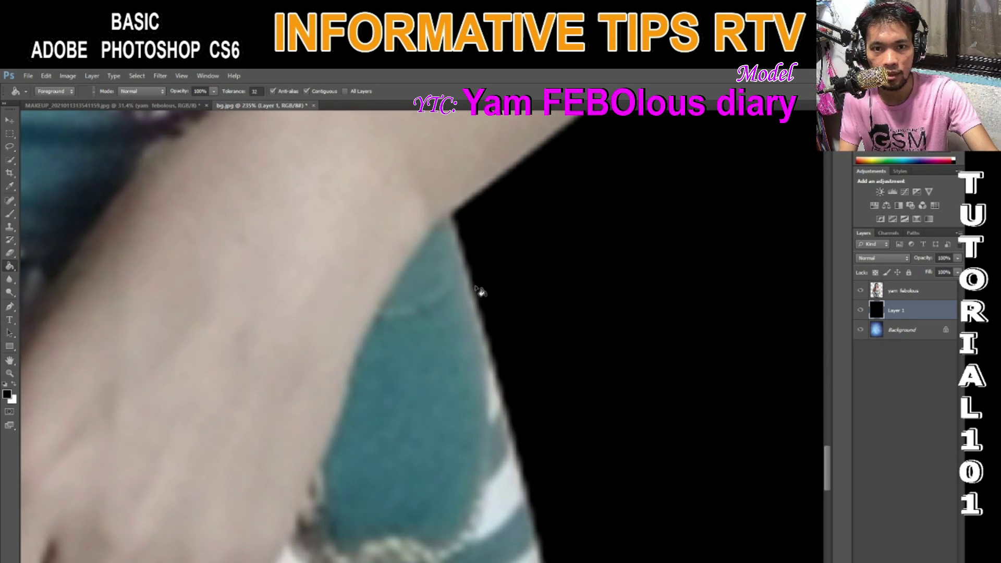
scroll(479, 292, up, 3)
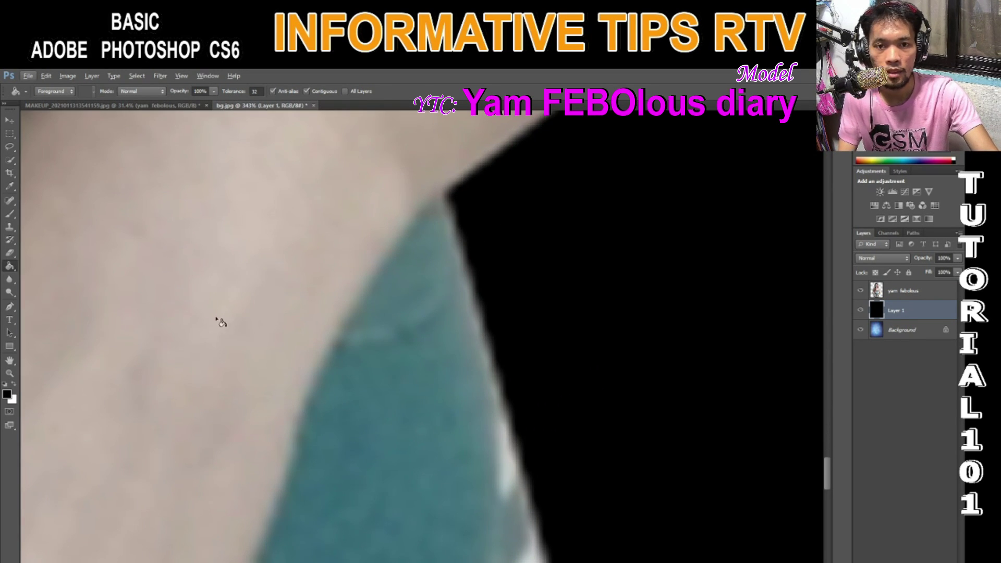
click(9, 279)
click(42, 275)
right_click(516, 304)
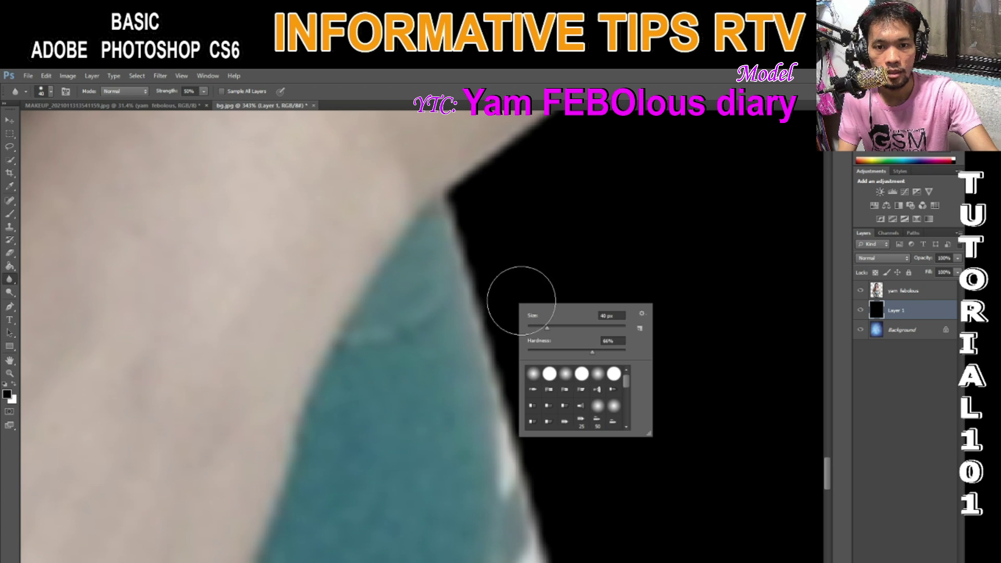
drag(555, 332, 545, 330)
click(468, 291)
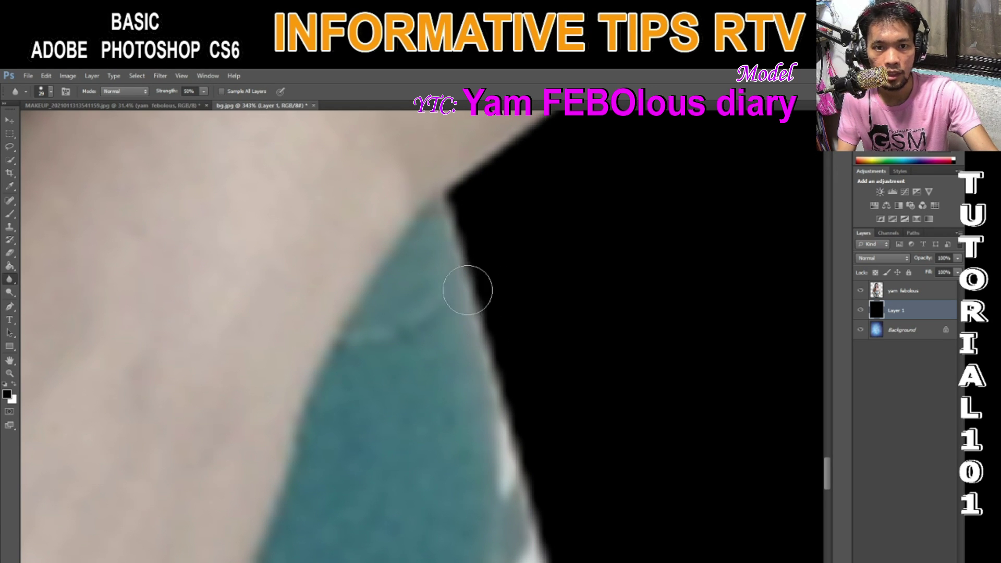
key(alt+bracketright)
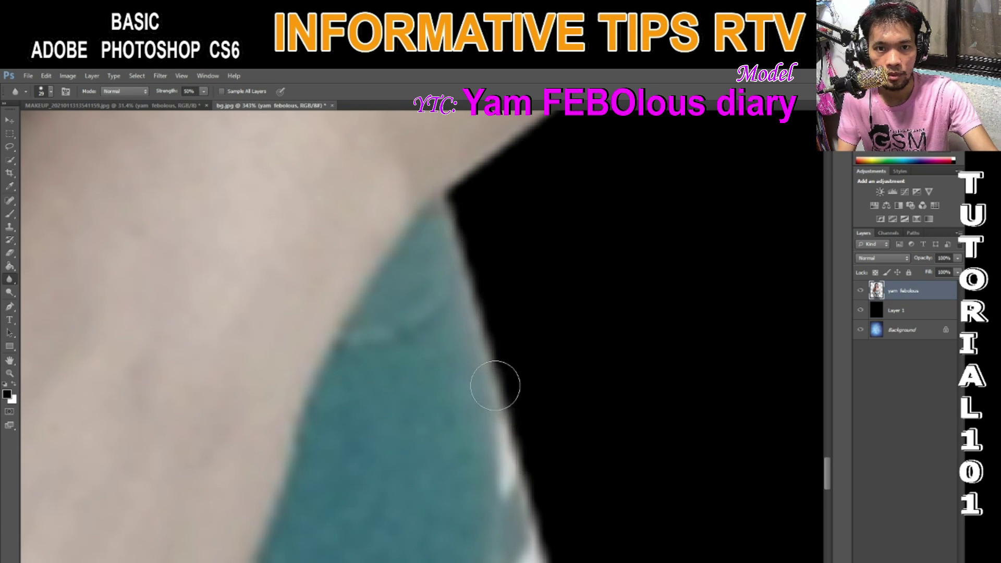
Step: Blur the outer edge of the striped dress from the hip below the forearm down toward the hem
scroll(493, 385, down, 4)
scroll(480, 438, up, 5)
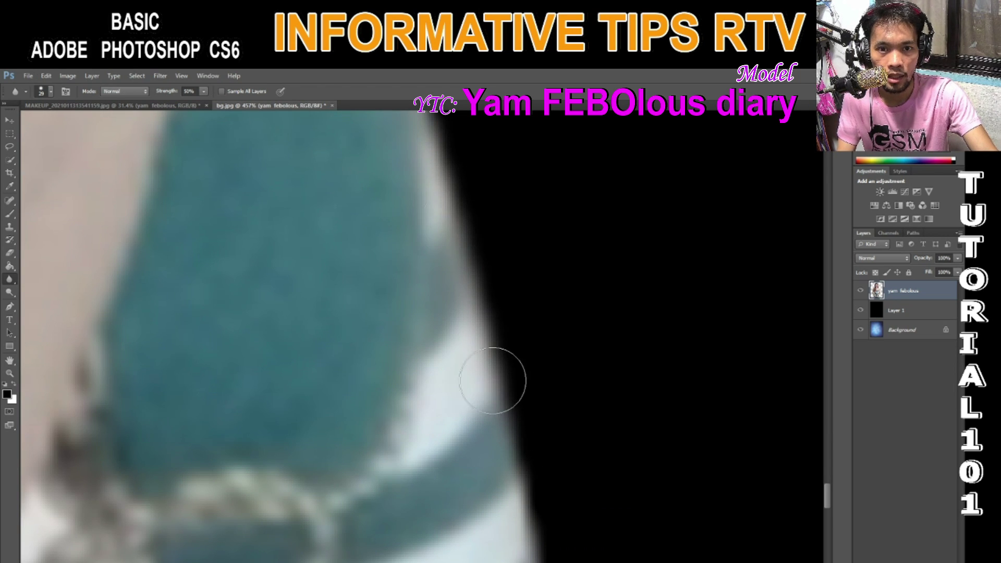
drag(519, 409, 477, 279)
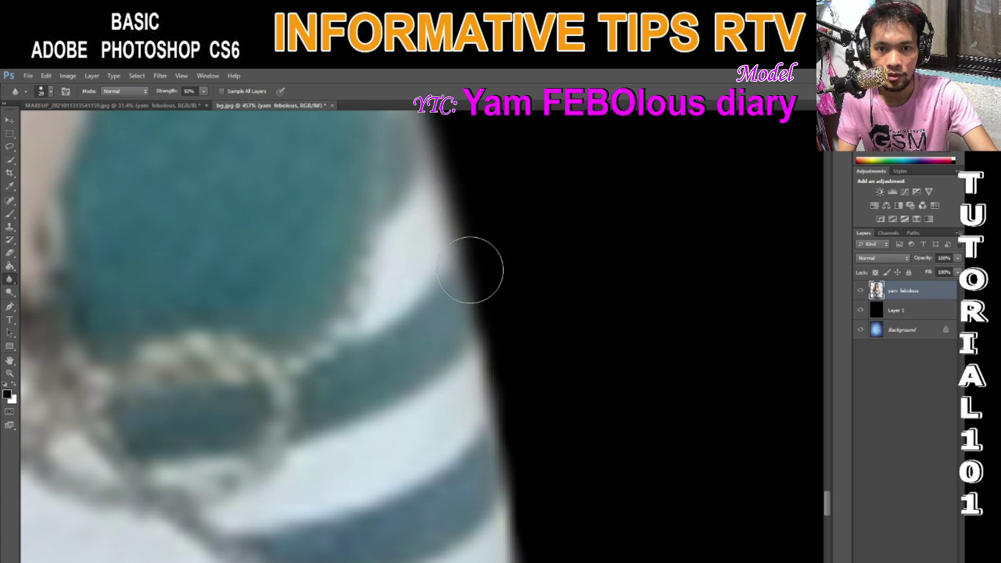
drag(492, 463, 485, 338)
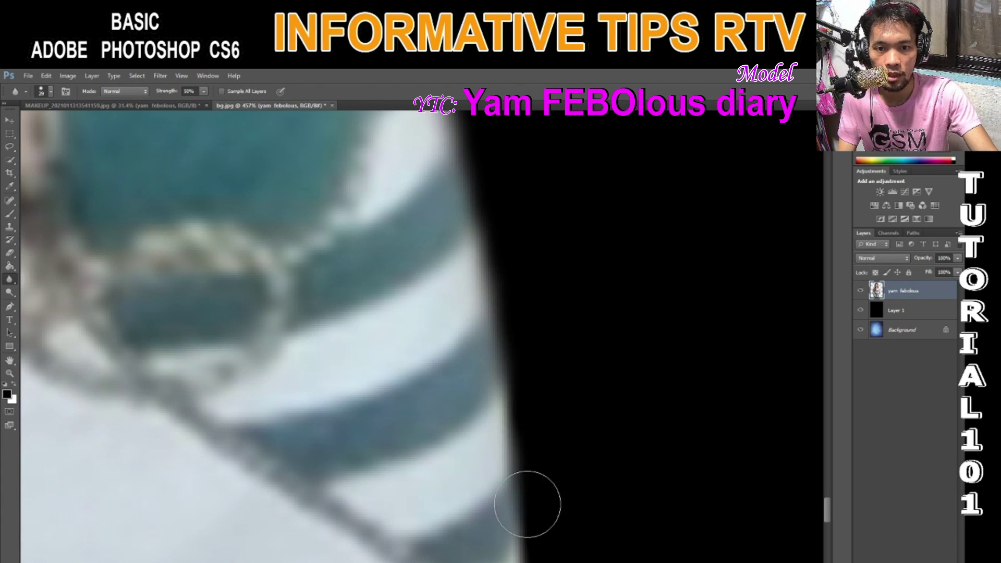
right_click(569, 345)
click(509, 418)
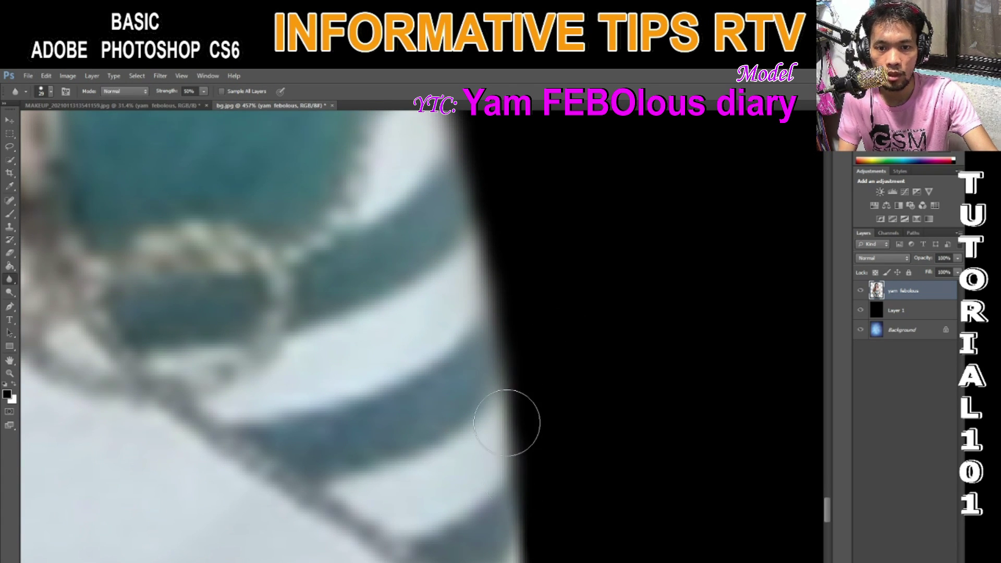
drag(509, 418, 474, 224)
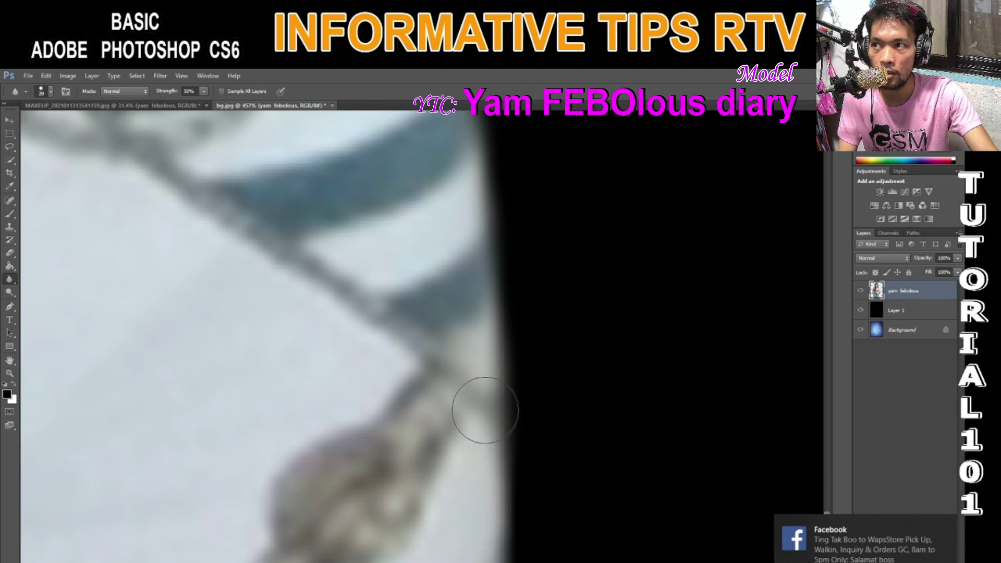
drag(483, 410, 490, 189)
drag(509, 364, 498, 416)
Step: Examine the side edge of the dress and the edges of the arm against the black layer for flaws
scroll(454, 354, up, 5)
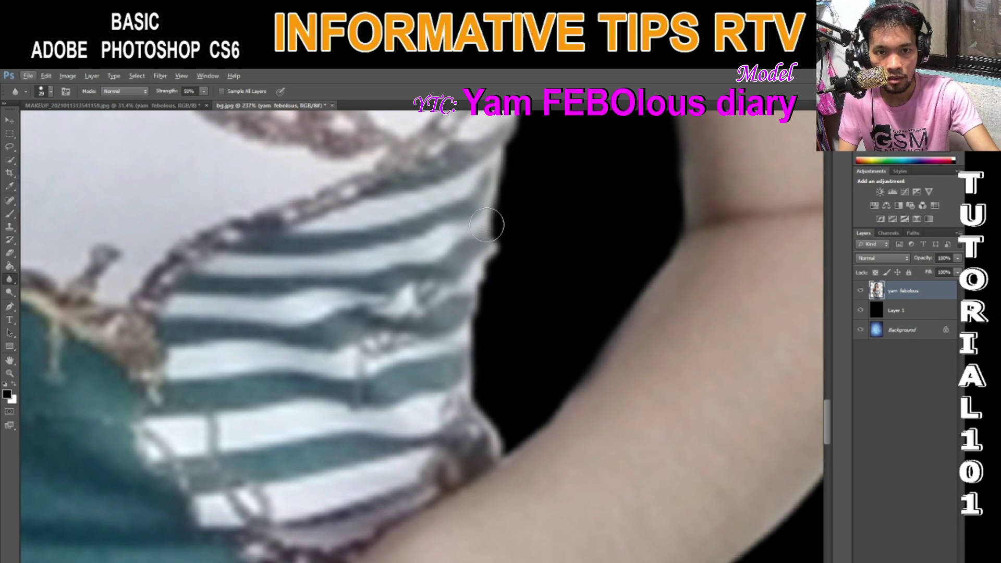
scroll(623, 365, up, 4)
scroll(588, 242, up, 3)
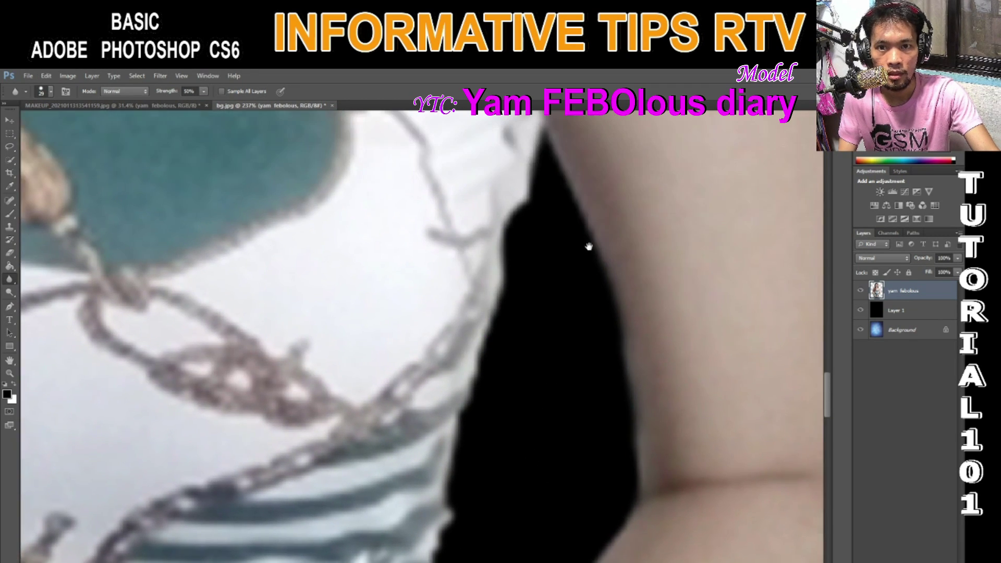
scroll(668, 313, down, 3)
scroll(550, 280, down, 2)
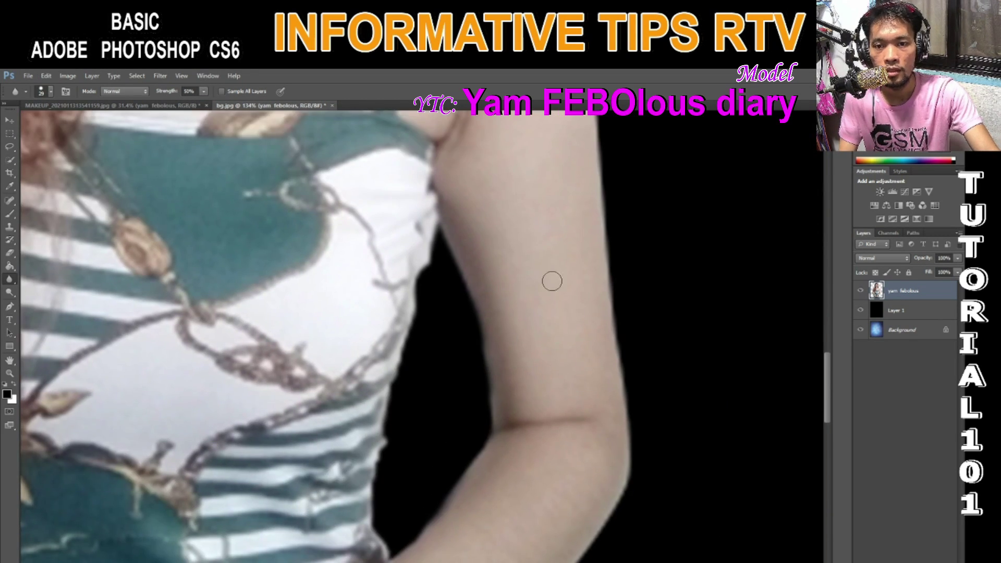
scroll(405, 249, up, 4)
scroll(393, 350, down, 5)
scroll(394, 350, down, 2)
scroll(386, 375, up, 6)
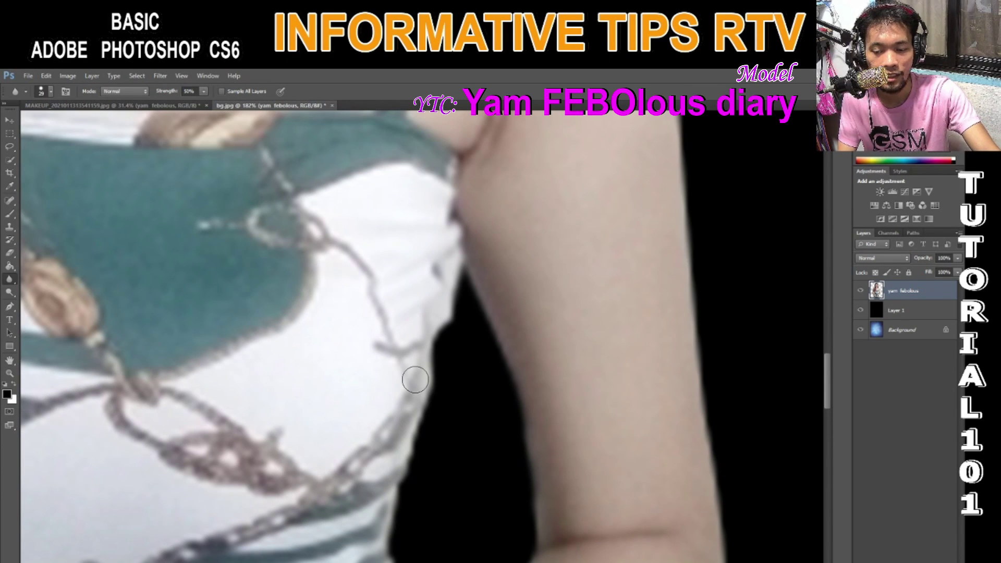
scroll(415, 379, up, 3)
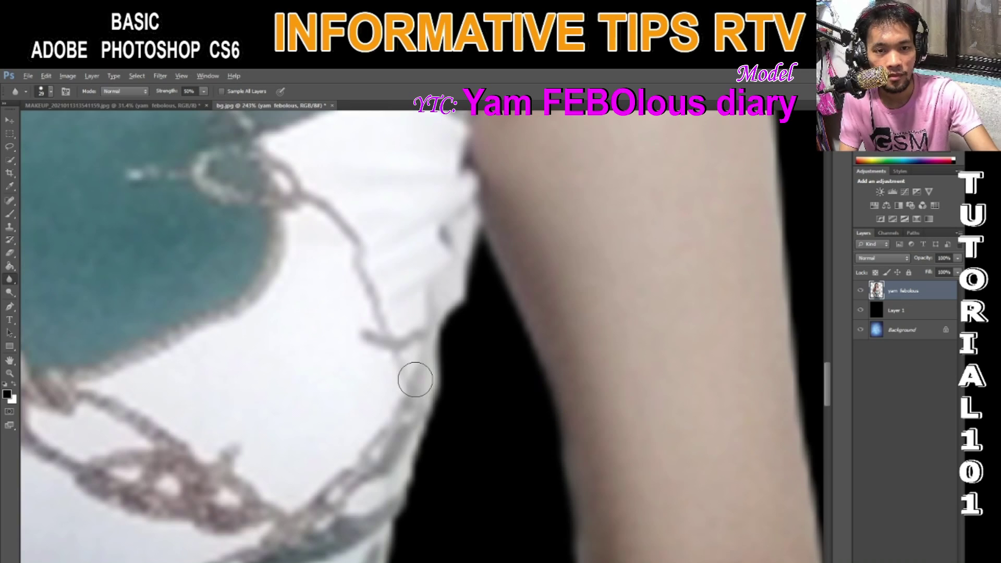
Step: Fill the uneven notch in the dress's white side edge below the armpit with the Clone Stamp, using a smaller brush
click(9, 227)
key(bracketleft)
key(bracketleft)
key(bracketleft)
key(bracketleft)
key(bracketleft)
key(bracketleft)
key(bracketleft)
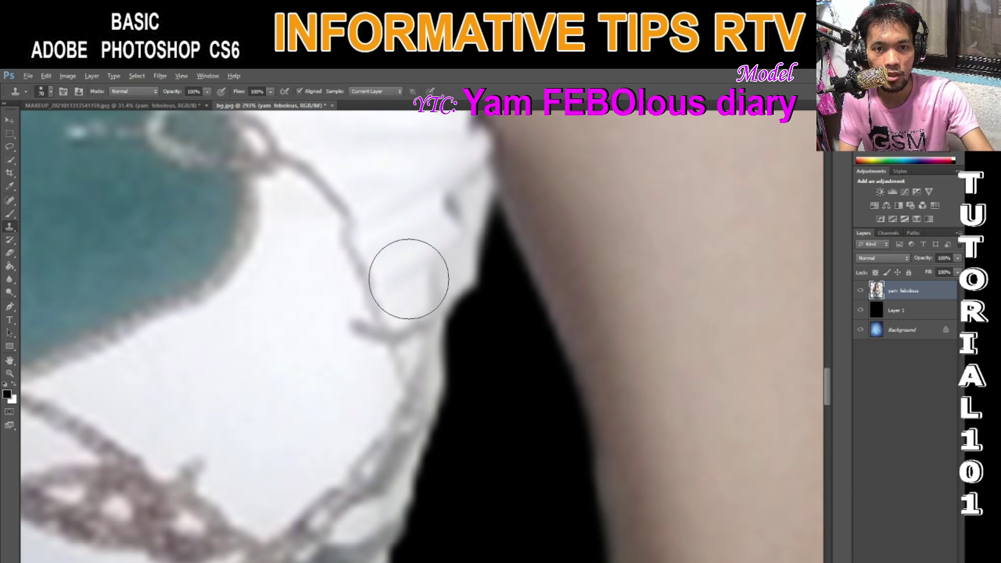
mouse_move(408, 282)
mouse_down()
mouse_move(429, 307)
mouse_move(441, 300)
mouse_move(417, 354)
mouse_up()
scroll(412, 350, down, 2)
click(405, 346)
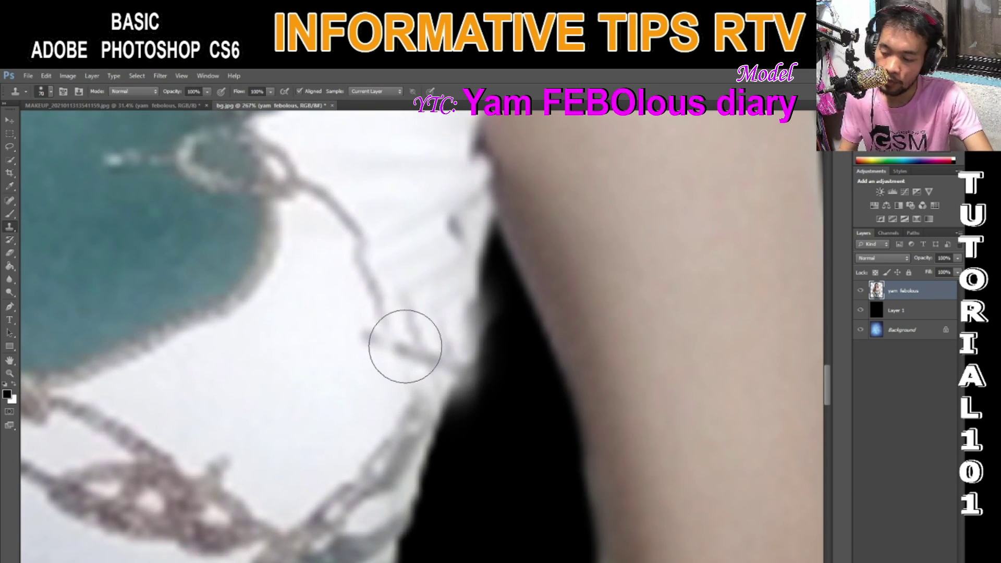
scroll(405, 346, up, 2)
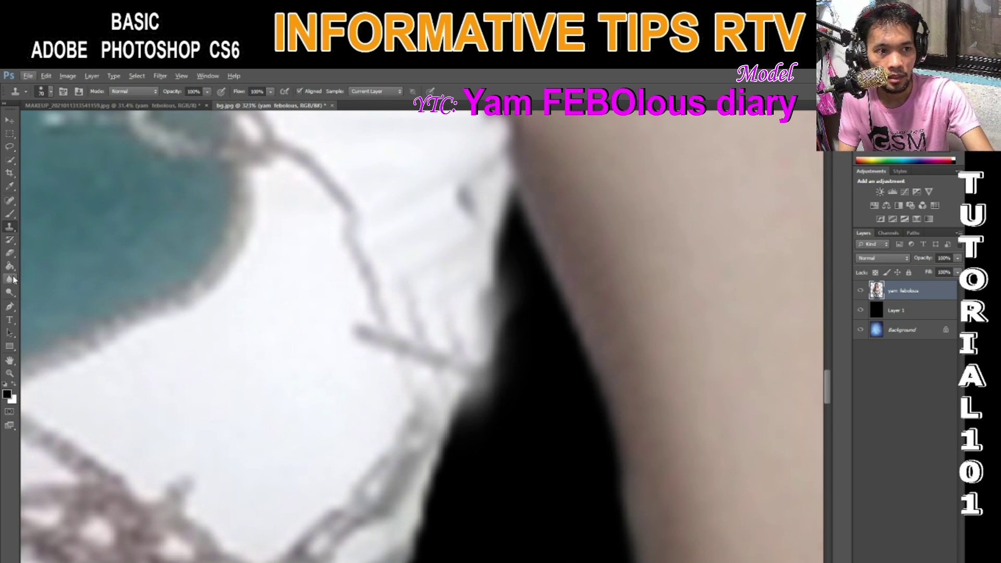
Step: Erase the cloned fabric that spills past the dress's side edge into the gap beside the arm
click(10, 254)
click(42, 252)
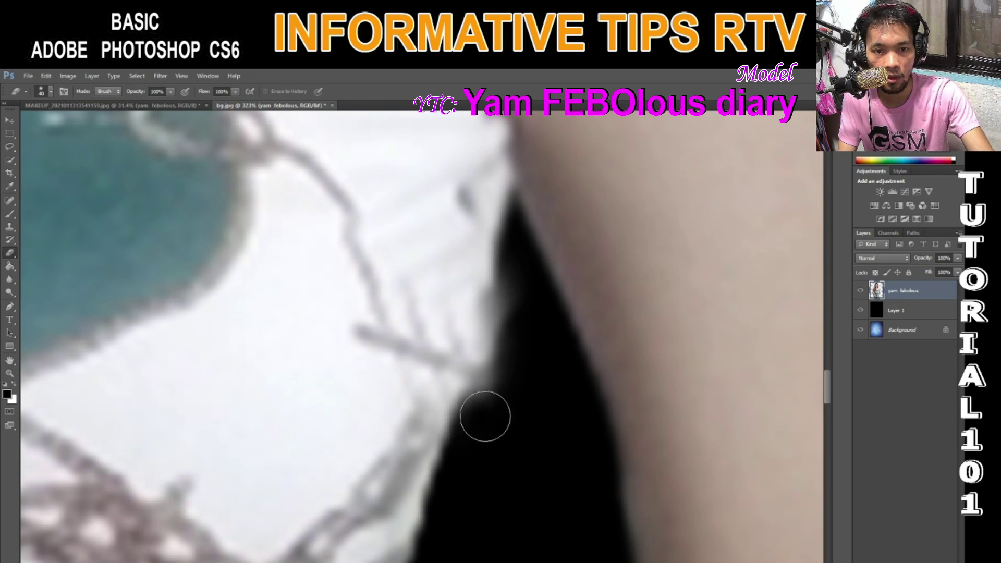
drag(500, 375, 509, 292)
scroll(471, 454, down, 5)
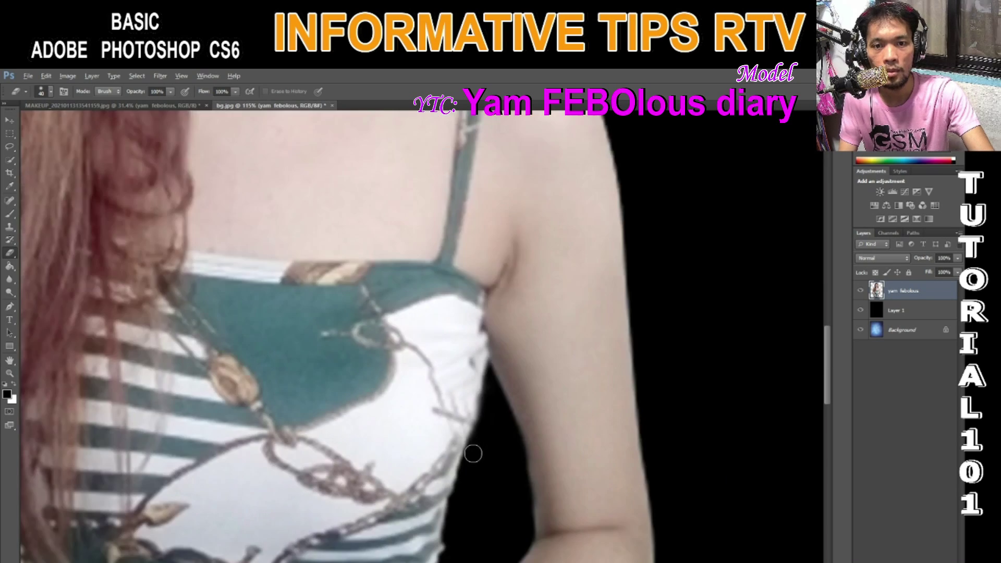
Step: Delete the black layer between the woman and the blue background
scroll(463, 461, down, 2)
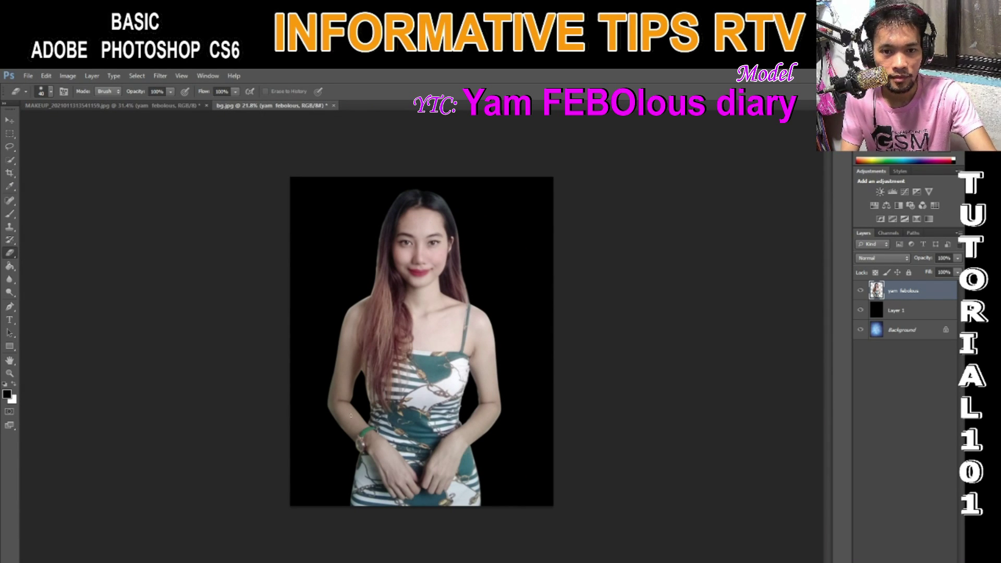
scroll(352, 416, down, 3)
scroll(292, 271, up, 2)
key(alt)
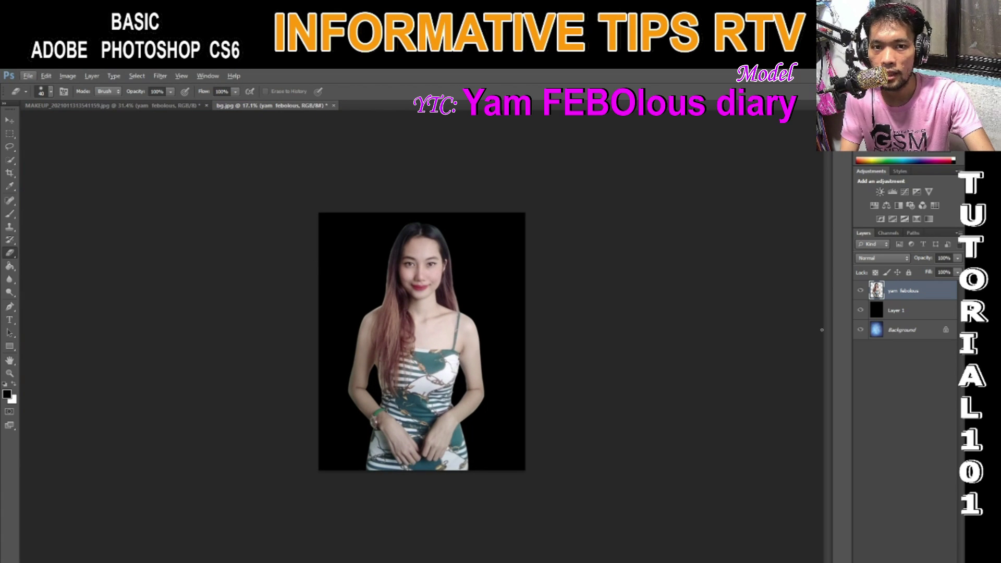
click(895, 311)
key(Delete)
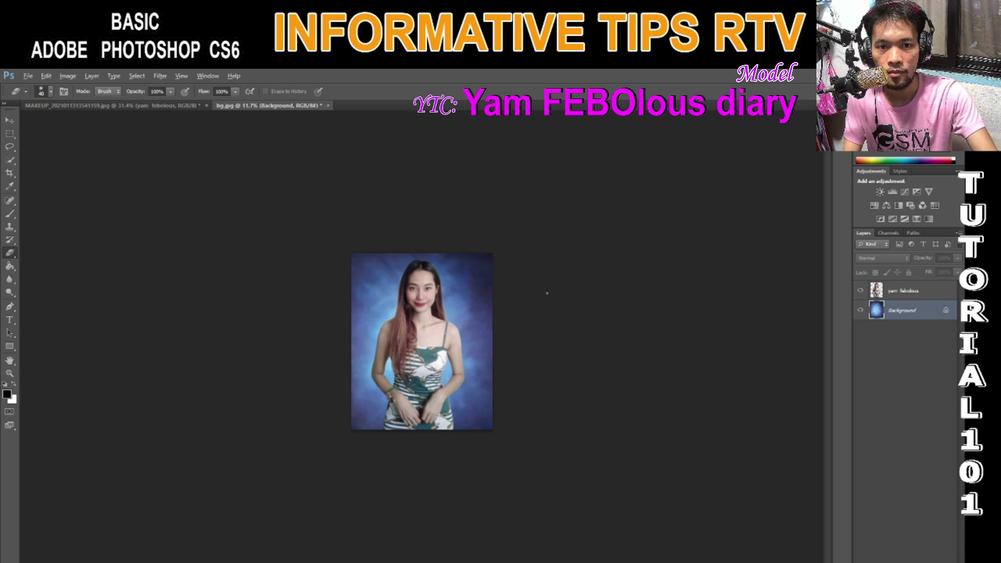
Step: Shift the woman slightly sideways on the blue background with the Move tool and leave her layer selected
scroll(546, 291, up, 1)
click(10, 121)
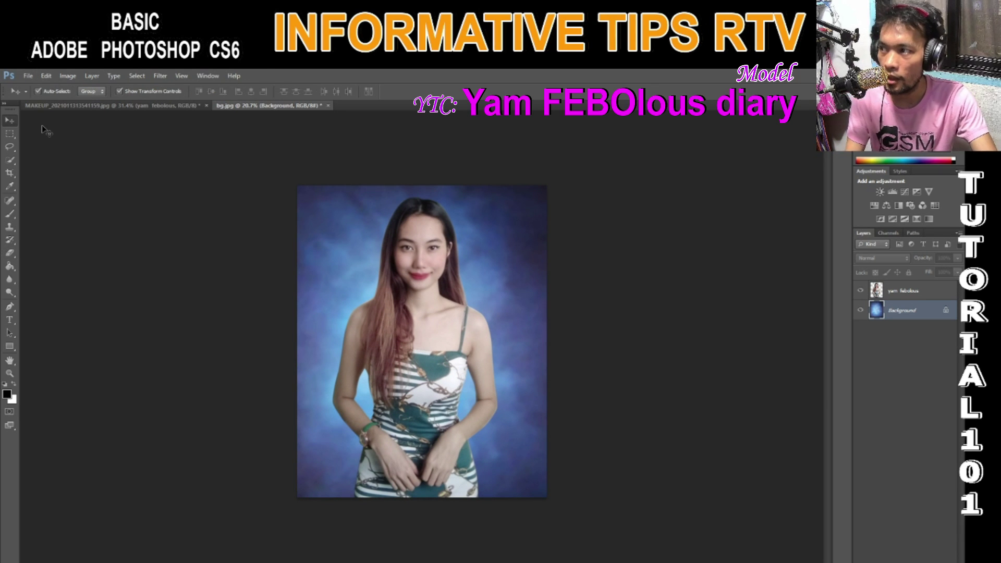
click(414, 357)
drag(415, 357, 418, 357)
click(558, 340)
scroll(557, 341, down, 1)
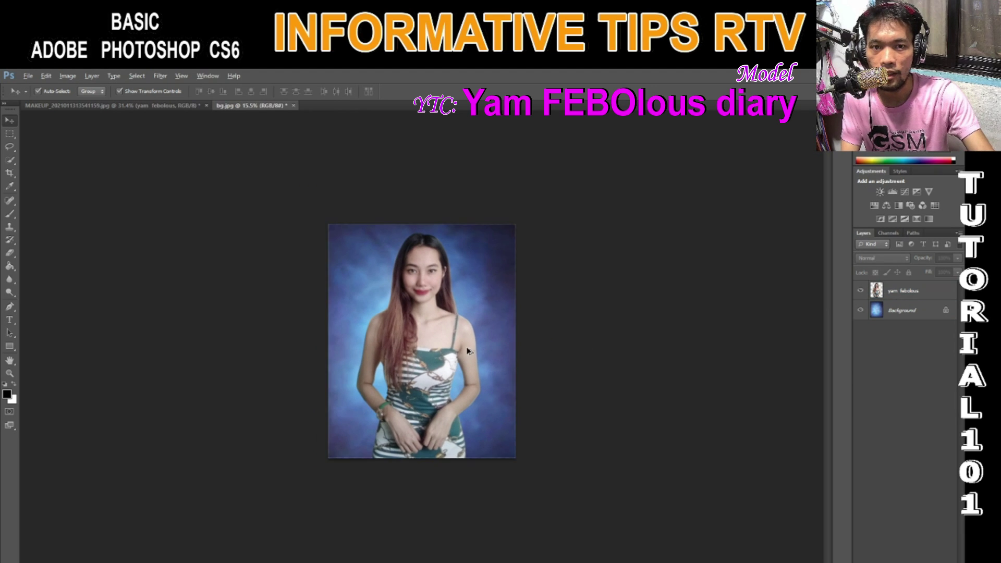
scroll(557, 340, up, 2)
click(443, 344)
scroll(496, 358, down, 2)
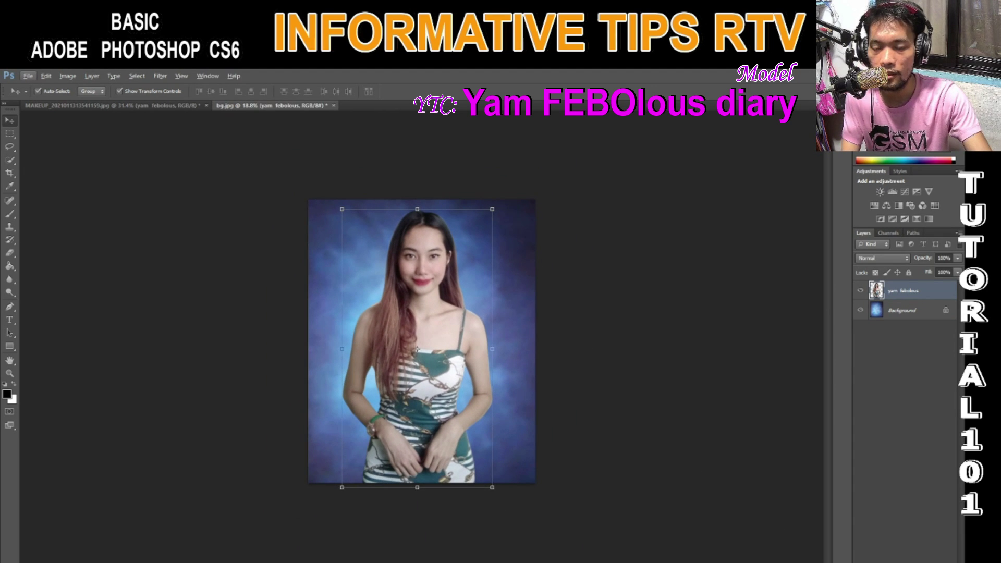
Step: Add a Curves adjustment layer above the woman's layer and slightly raise the RGB midtones
click(898, 560)
click(897, 429)
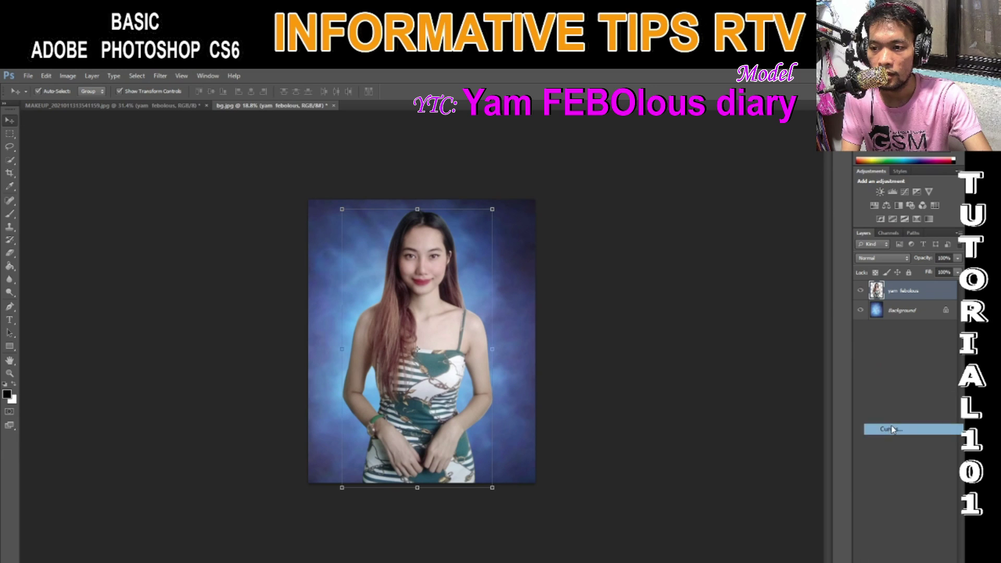
drag(765, 238, 763, 232)
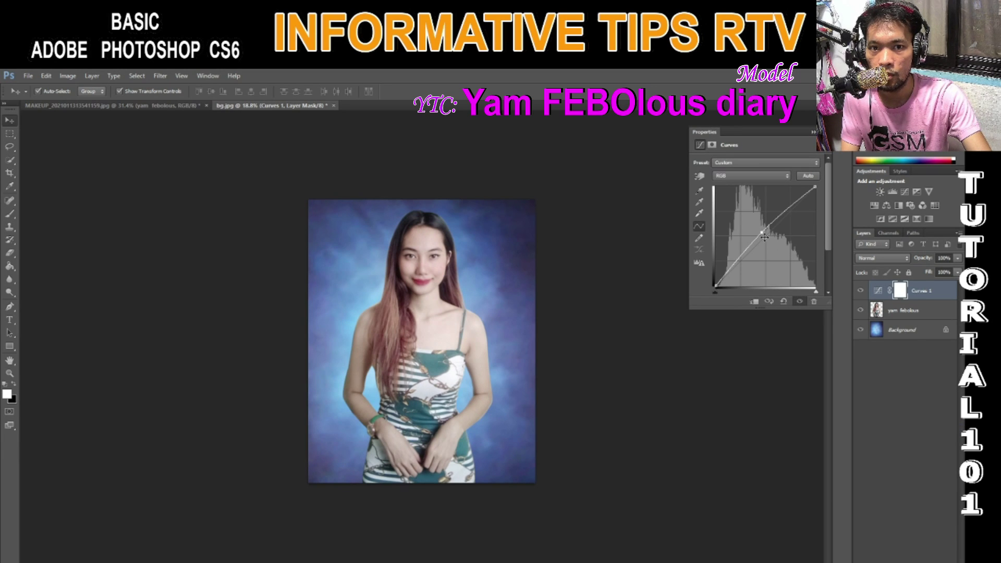
Step: Merge the Curves adjustment layer with the woman's layer, leaving the blue background separate
click(912, 312)
shift+click(911, 311)
key(ctrl+e)
Step: Examine the woman's edges and tones against the blue background, at full view and closer up
key(ctrl+minus)
key(ctrl+0)
scroll(430, 266, up, 1)
scroll(449, 272, down, 2)
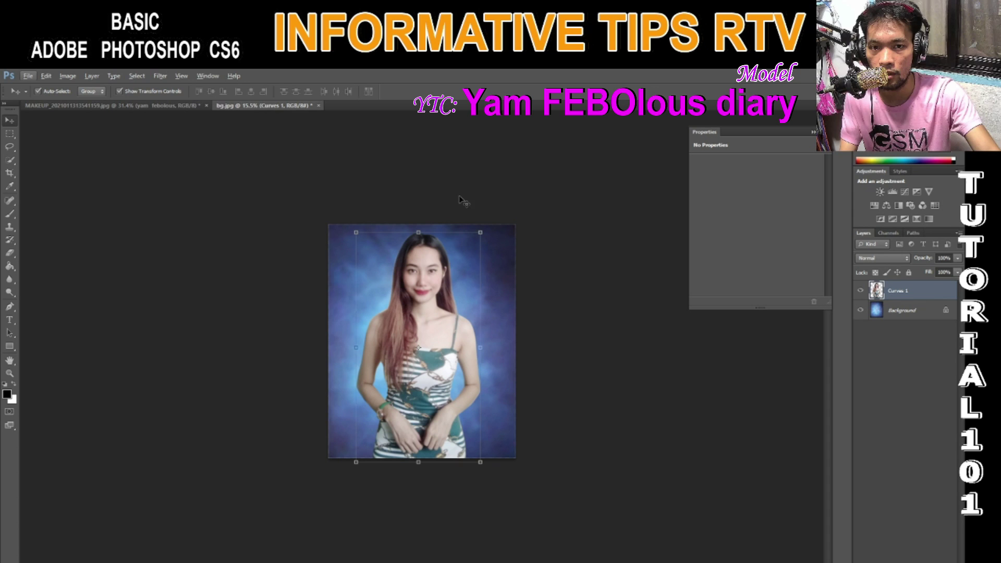
scroll(472, 314, up, 3)
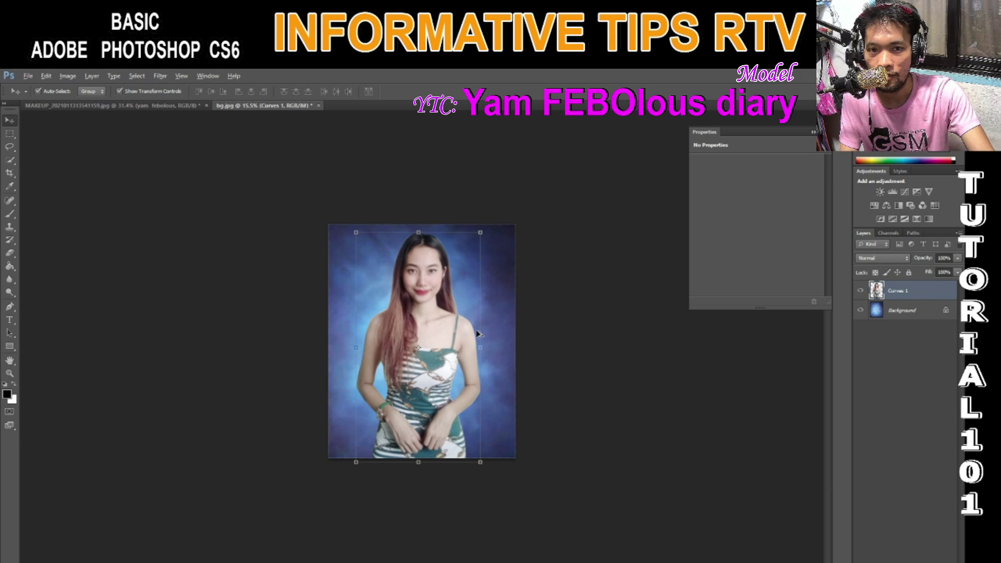
scroll(445, 329, up, 1)
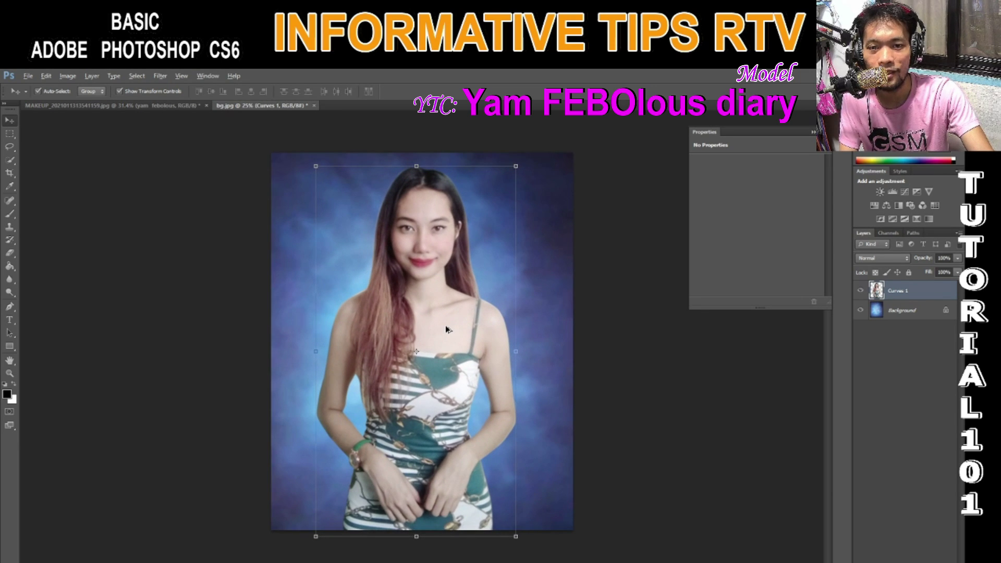
key(alt)
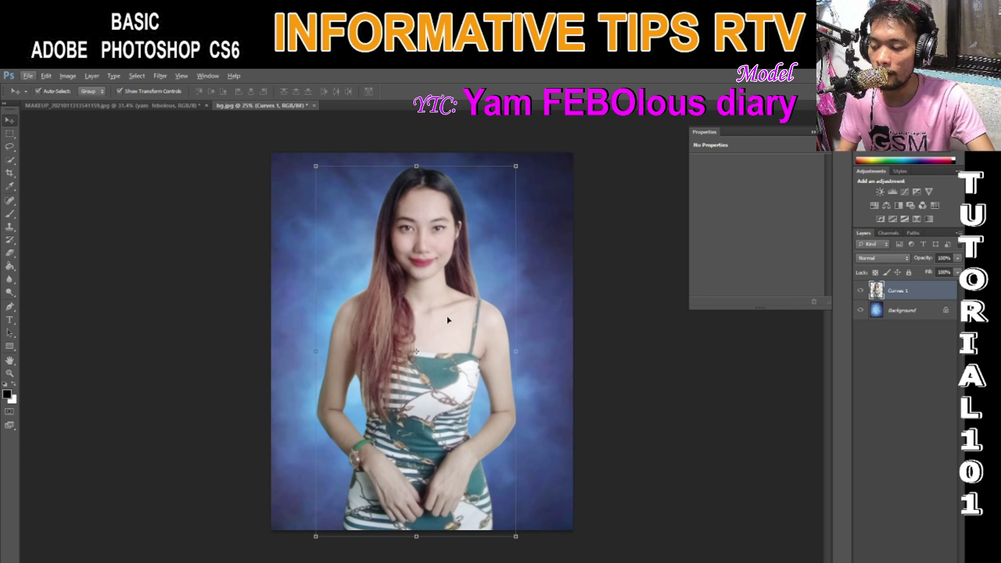
scroll(447, 318, down, 1)
scroll(448, 315, up, 1)
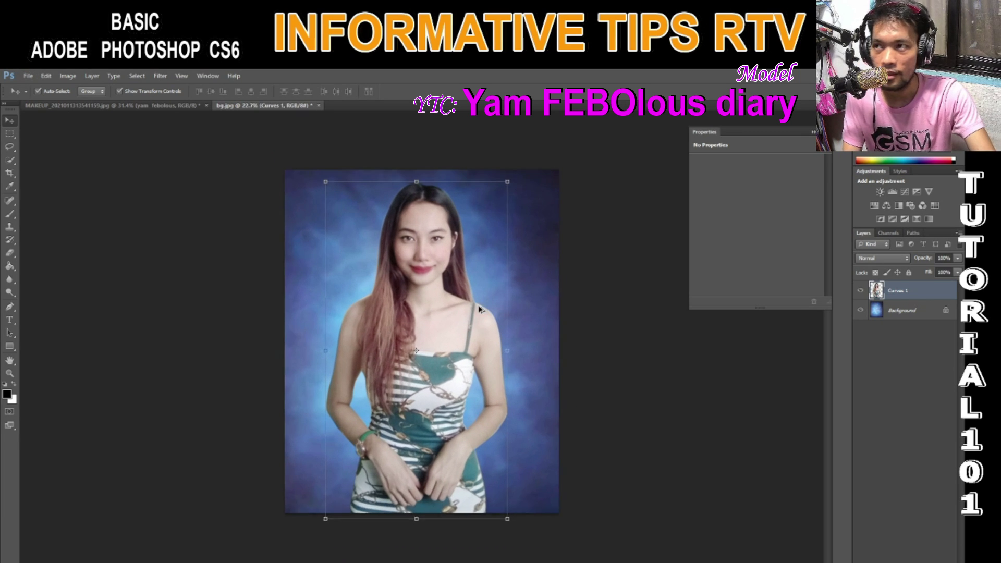
scroll(449, 315, up, 1)
scroll(448, 314, down, 1)
key(alt)
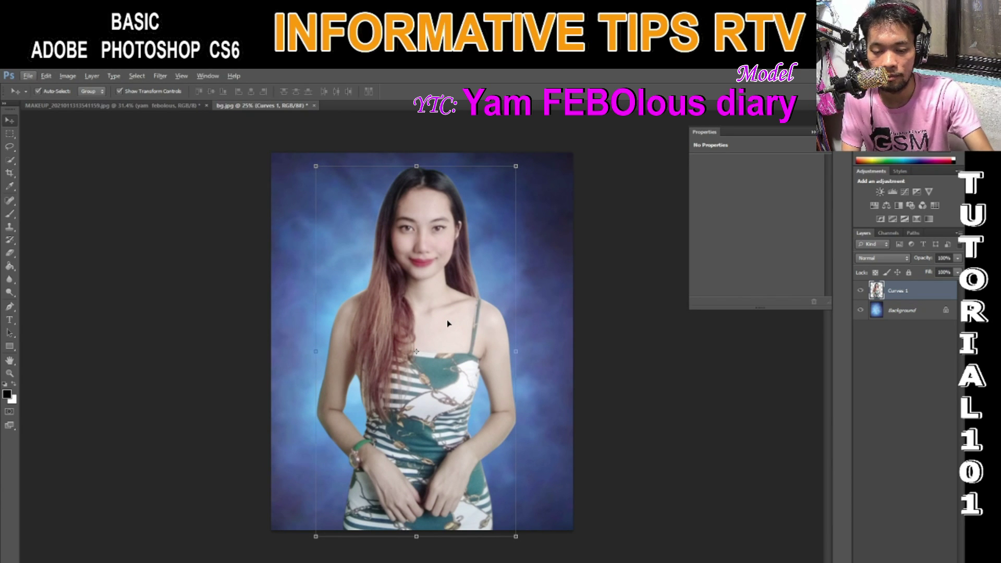
scroll(447, 323, down, 1)
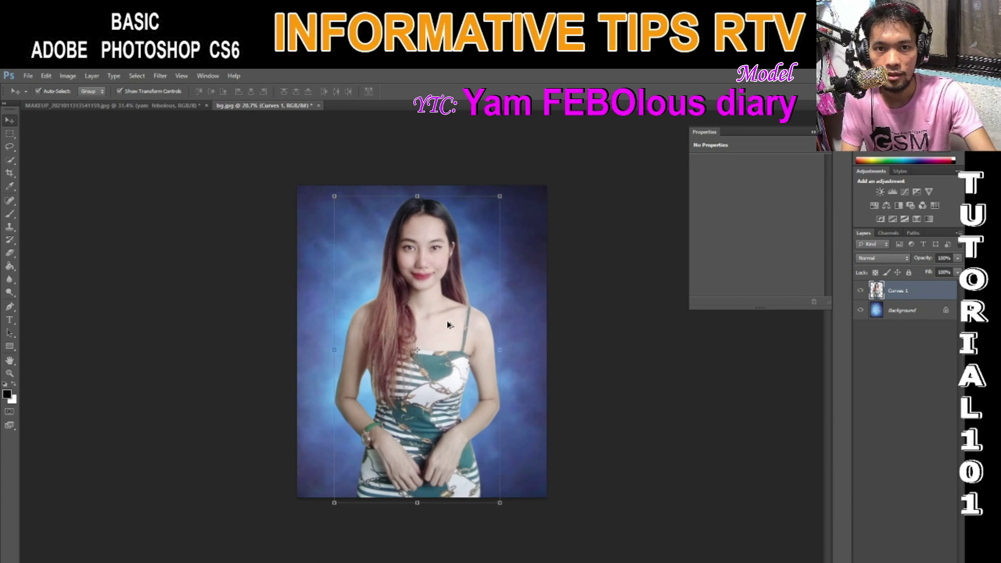
scroll(447, 324, up, 1)
key(alt)
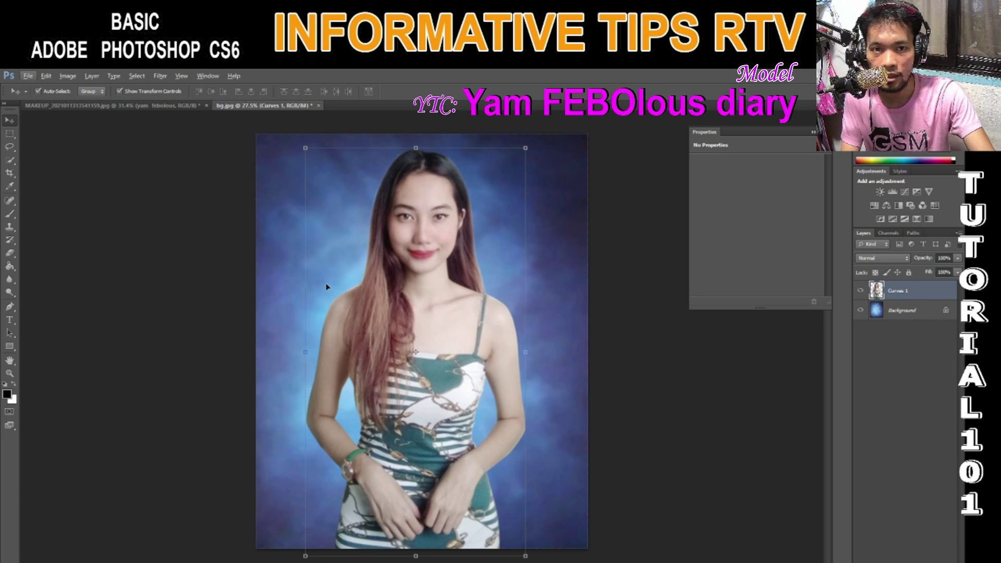
Step: Save the composite as a PNG file named with the model's name and 8x10, and open the saved image in Photos
click(28, 76)
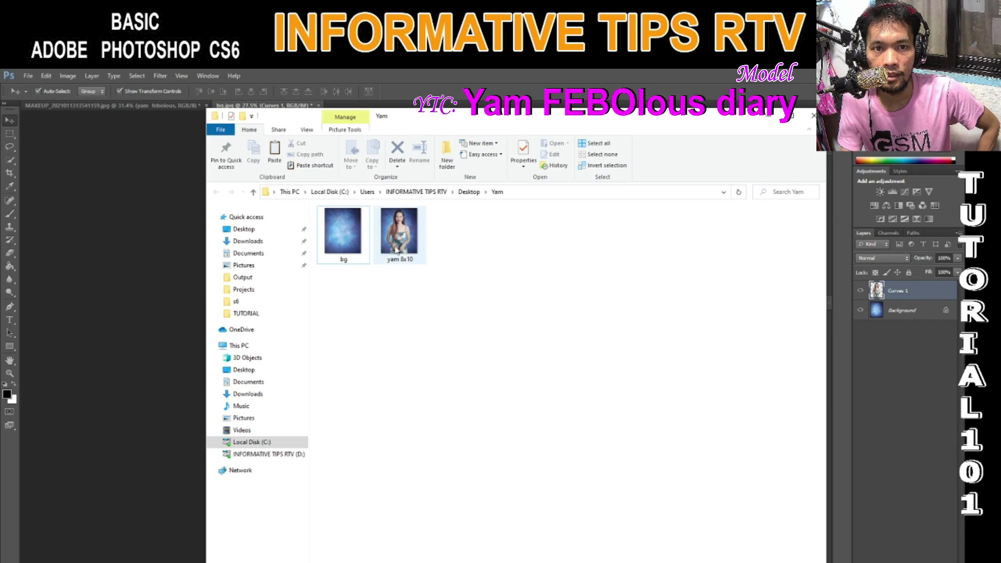
right_click(399, 232)
click(423, 239)
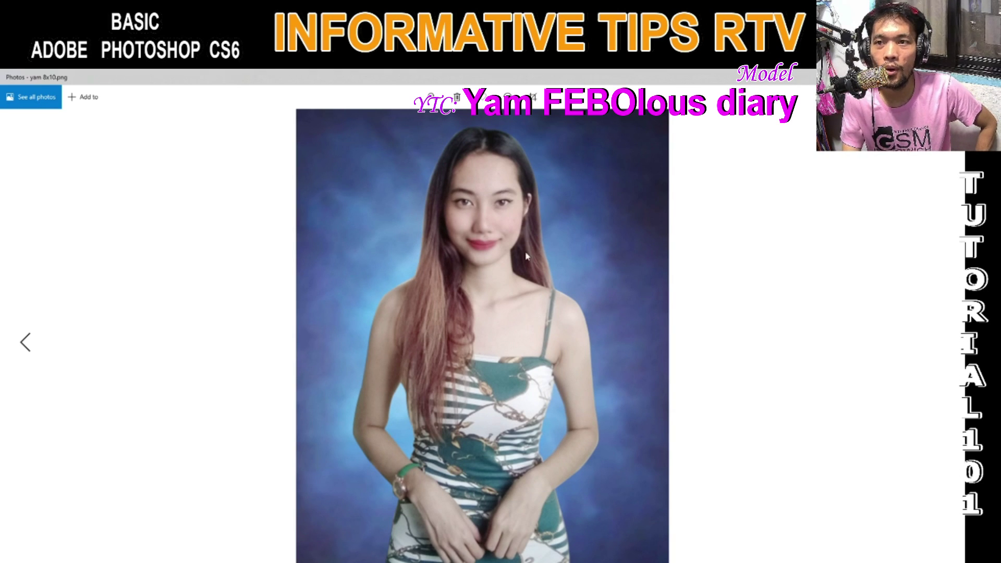
drag(632, 74, 608, 284)
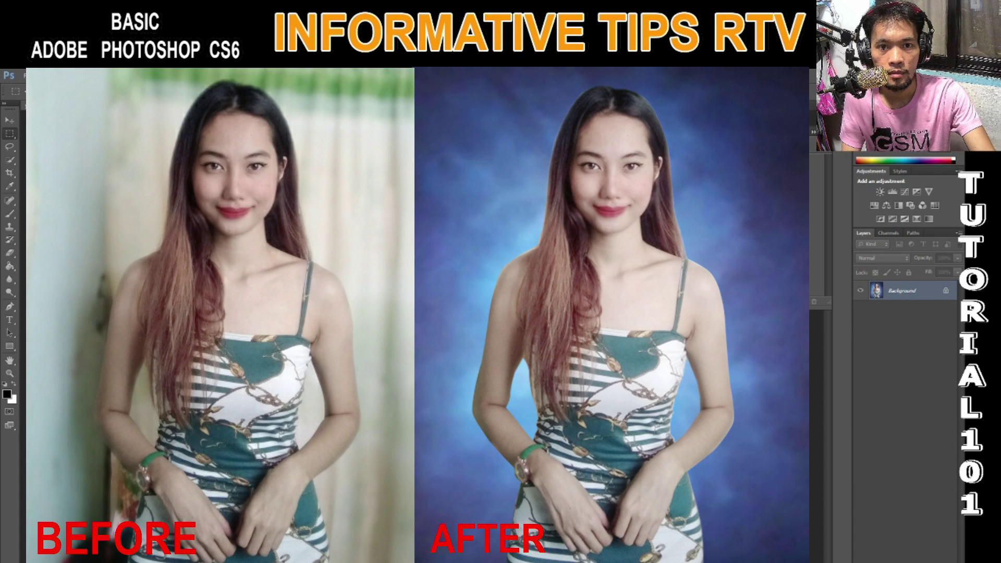
click(10, 120)
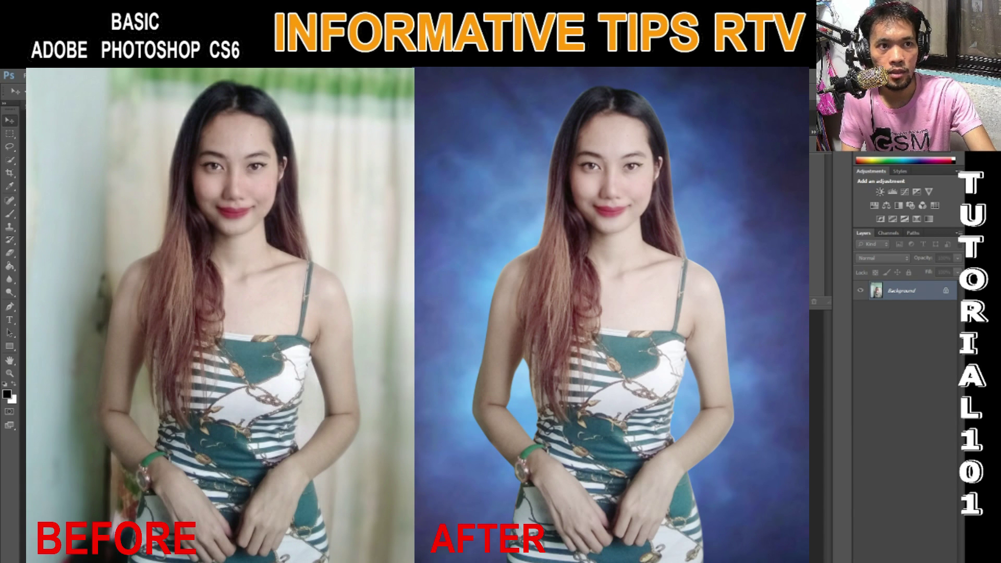
key(c)
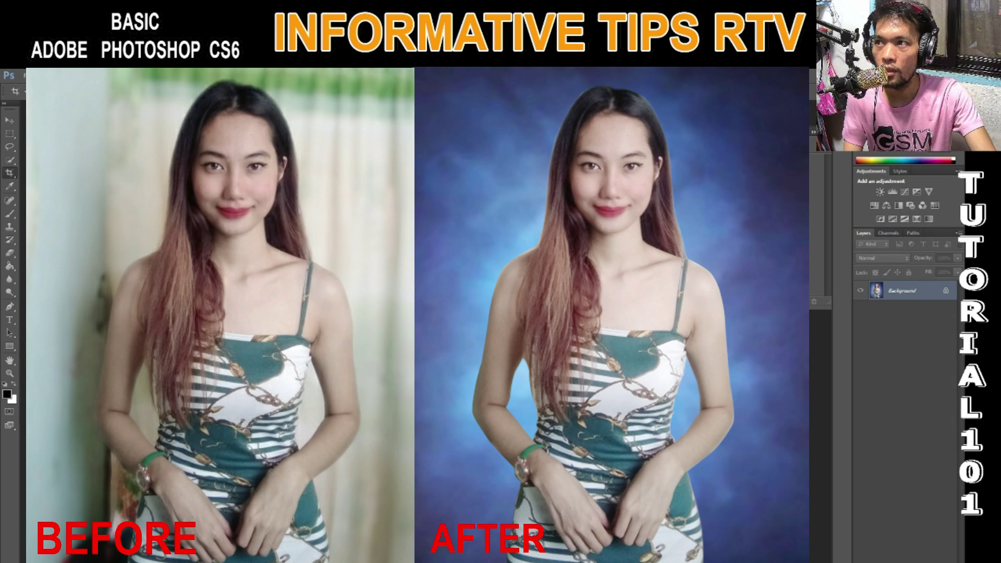